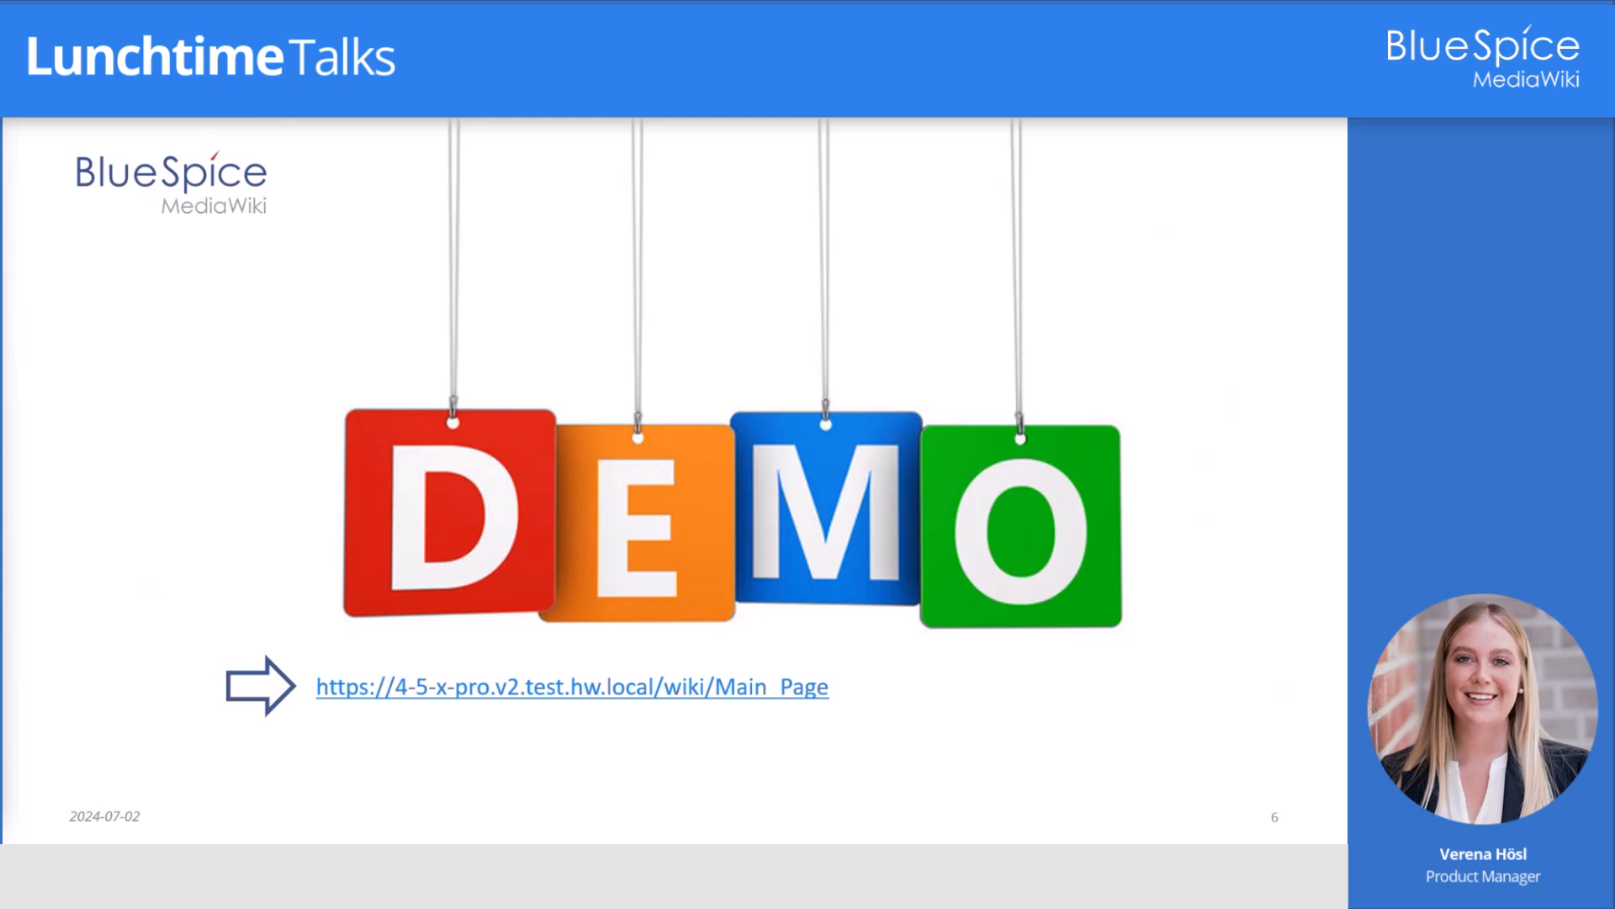
# Switch to the BlueSpice wiki in the browser and open the overview of all books.
pyautogui.hotkey('alt', 'Tab')
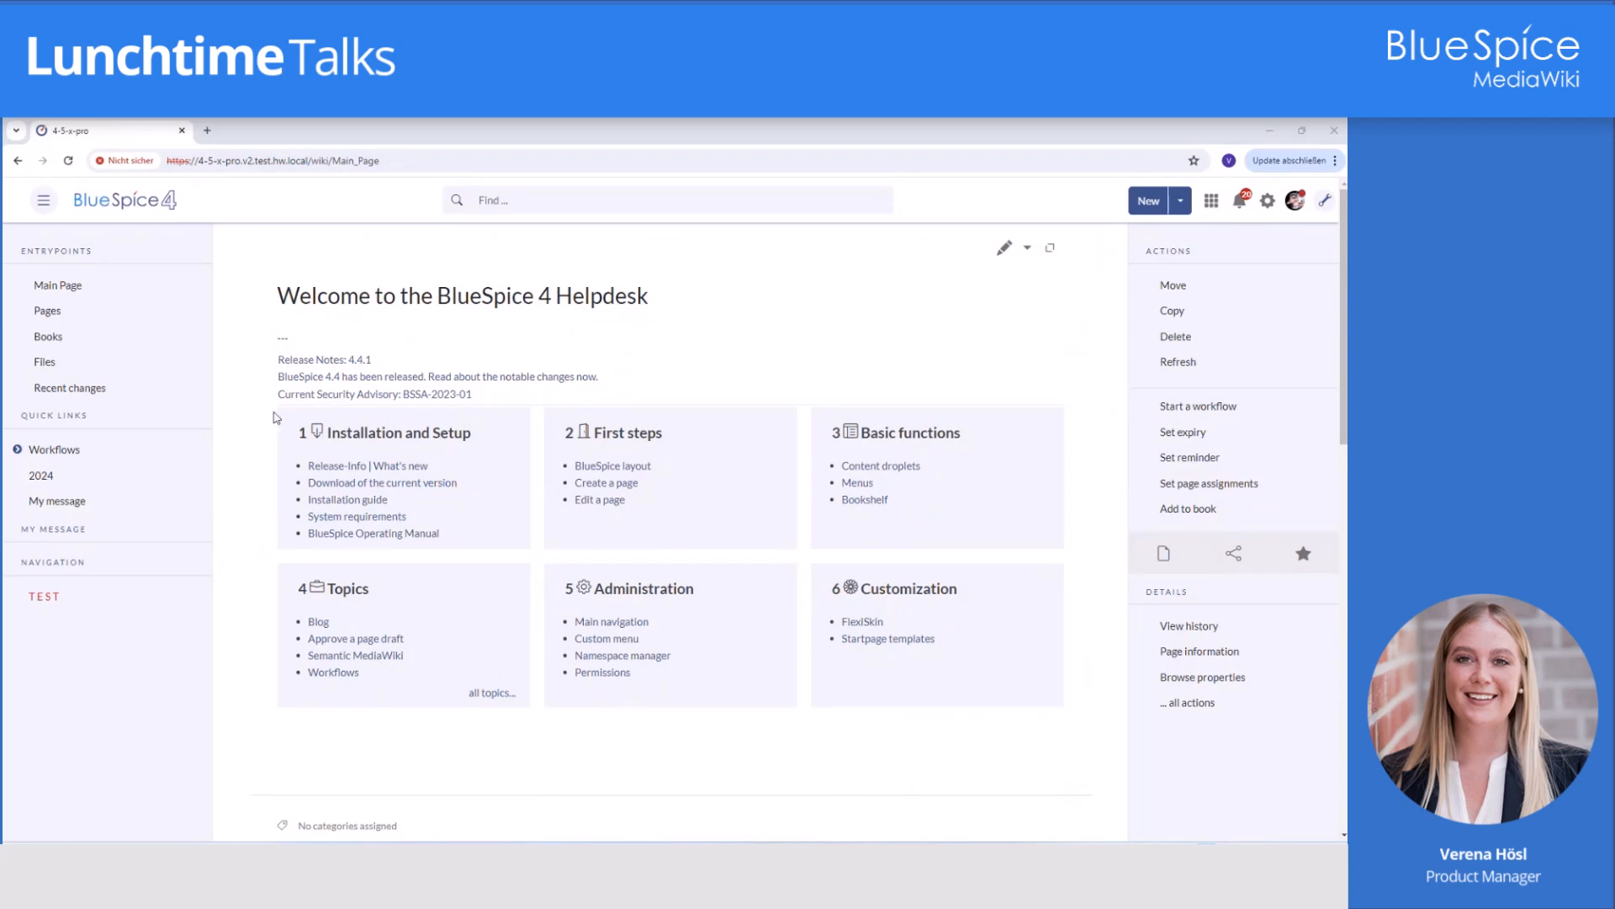
pyautogui.click(94, 341)
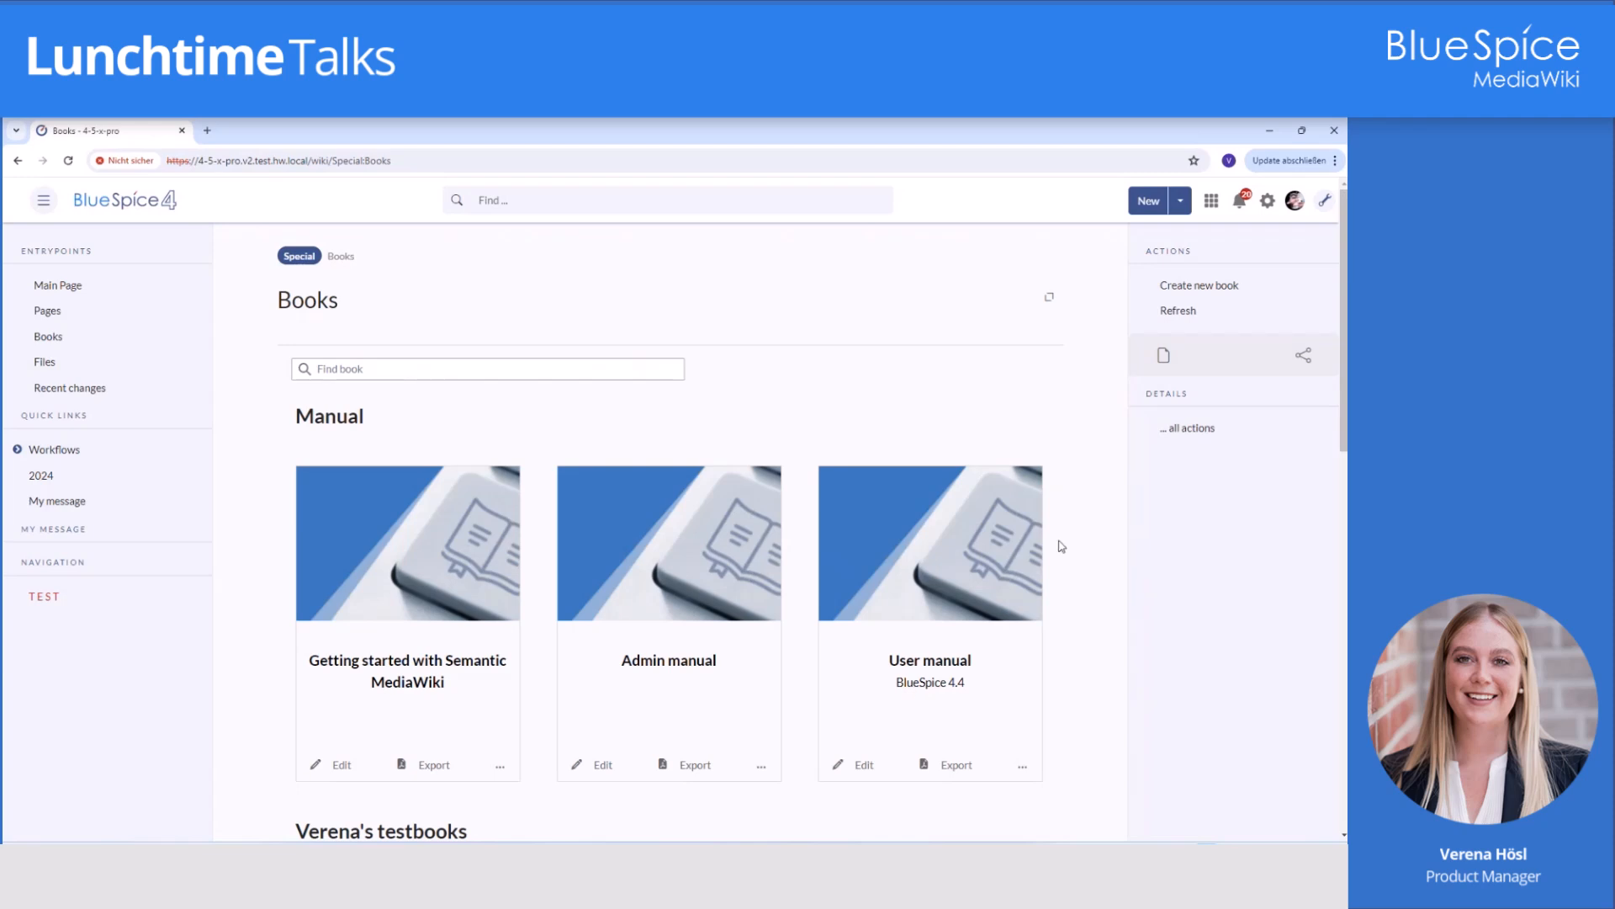
# Examine the additional actions offered for the "Getting started with Semantic MediaWiki" book and look through the bookshelves.
pyautogui.scroll(-1, 1071, 559)
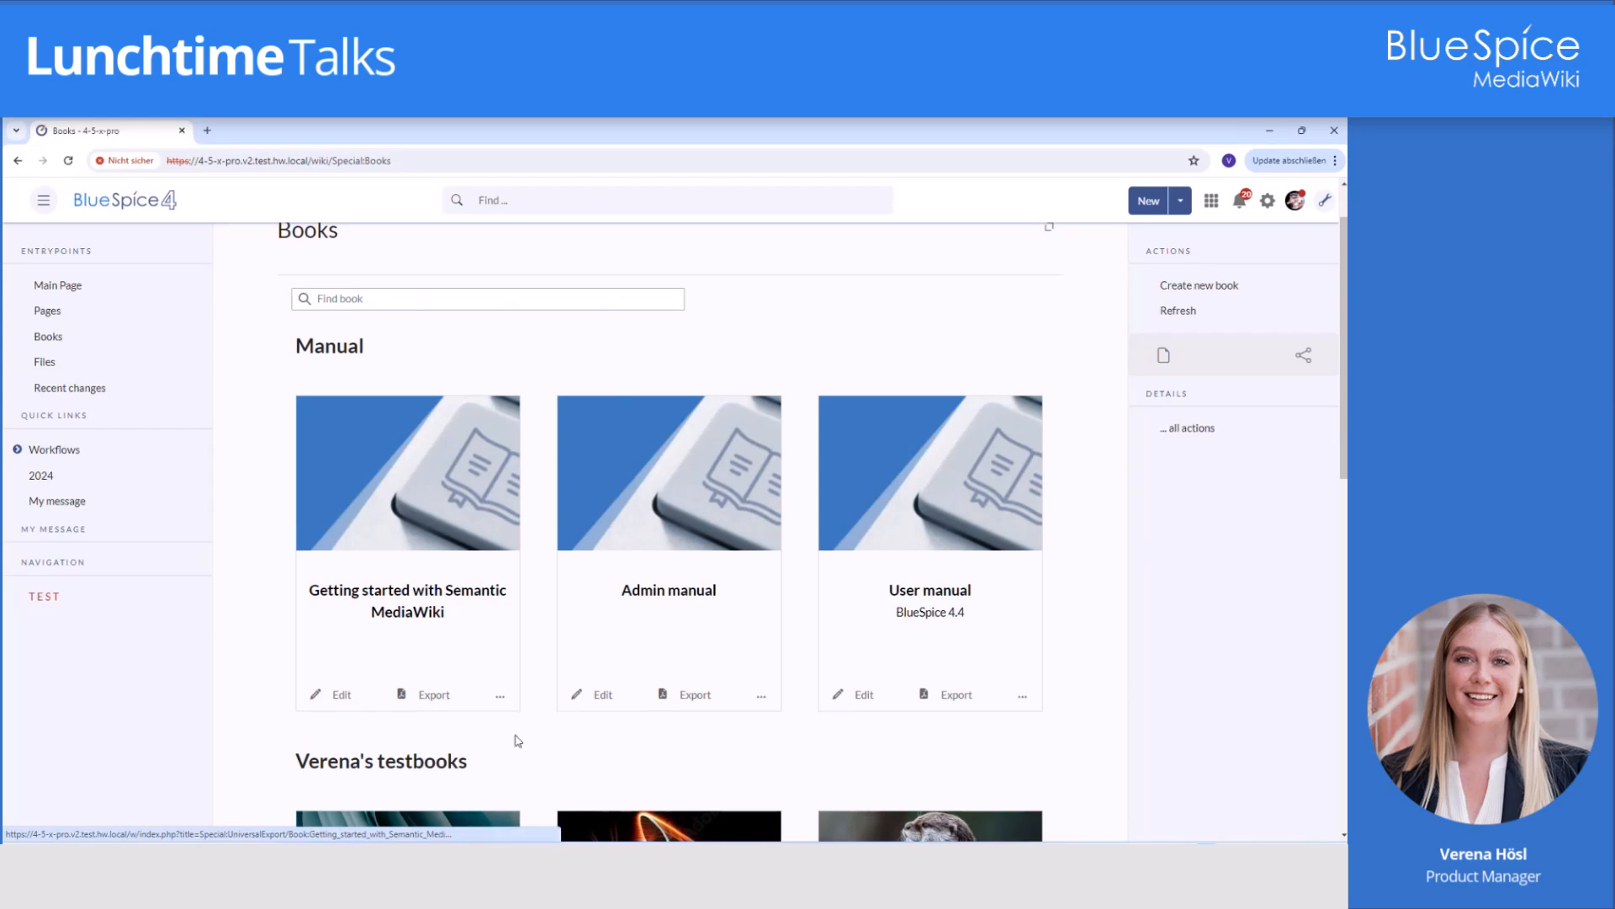
pyautogui.click(500, 696)
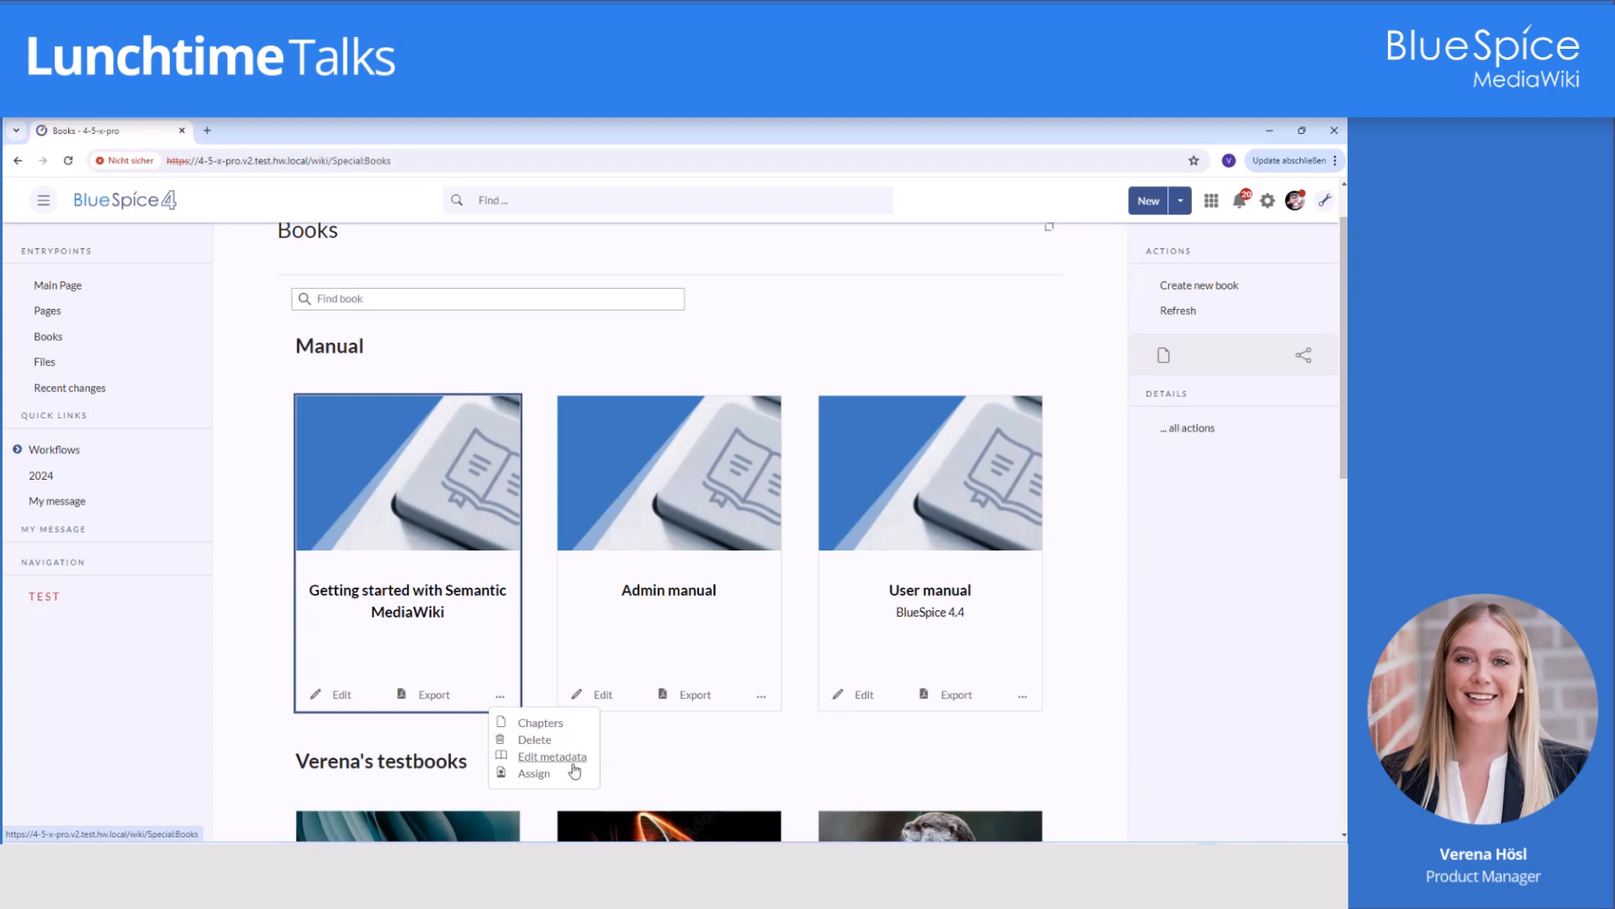
pyautogui.click(443, 736)
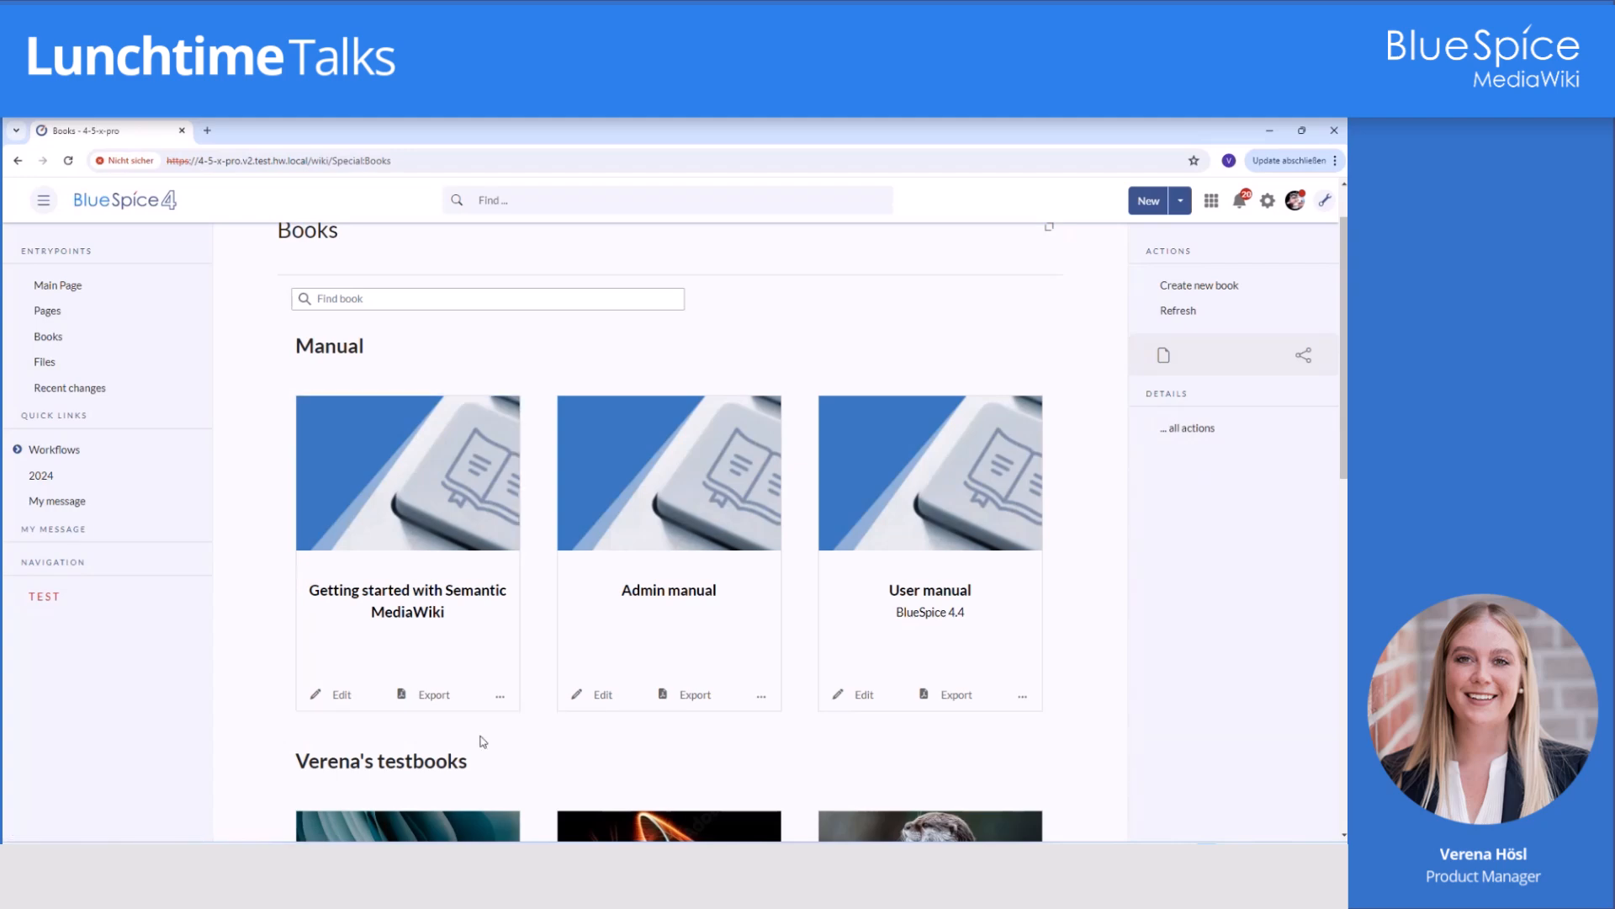
pyautogui.scroll(-5, 1067, 670)
pyautogui.scroll(-4, 1067, 670)
pyautogui.scroll(10, 1064, 721)
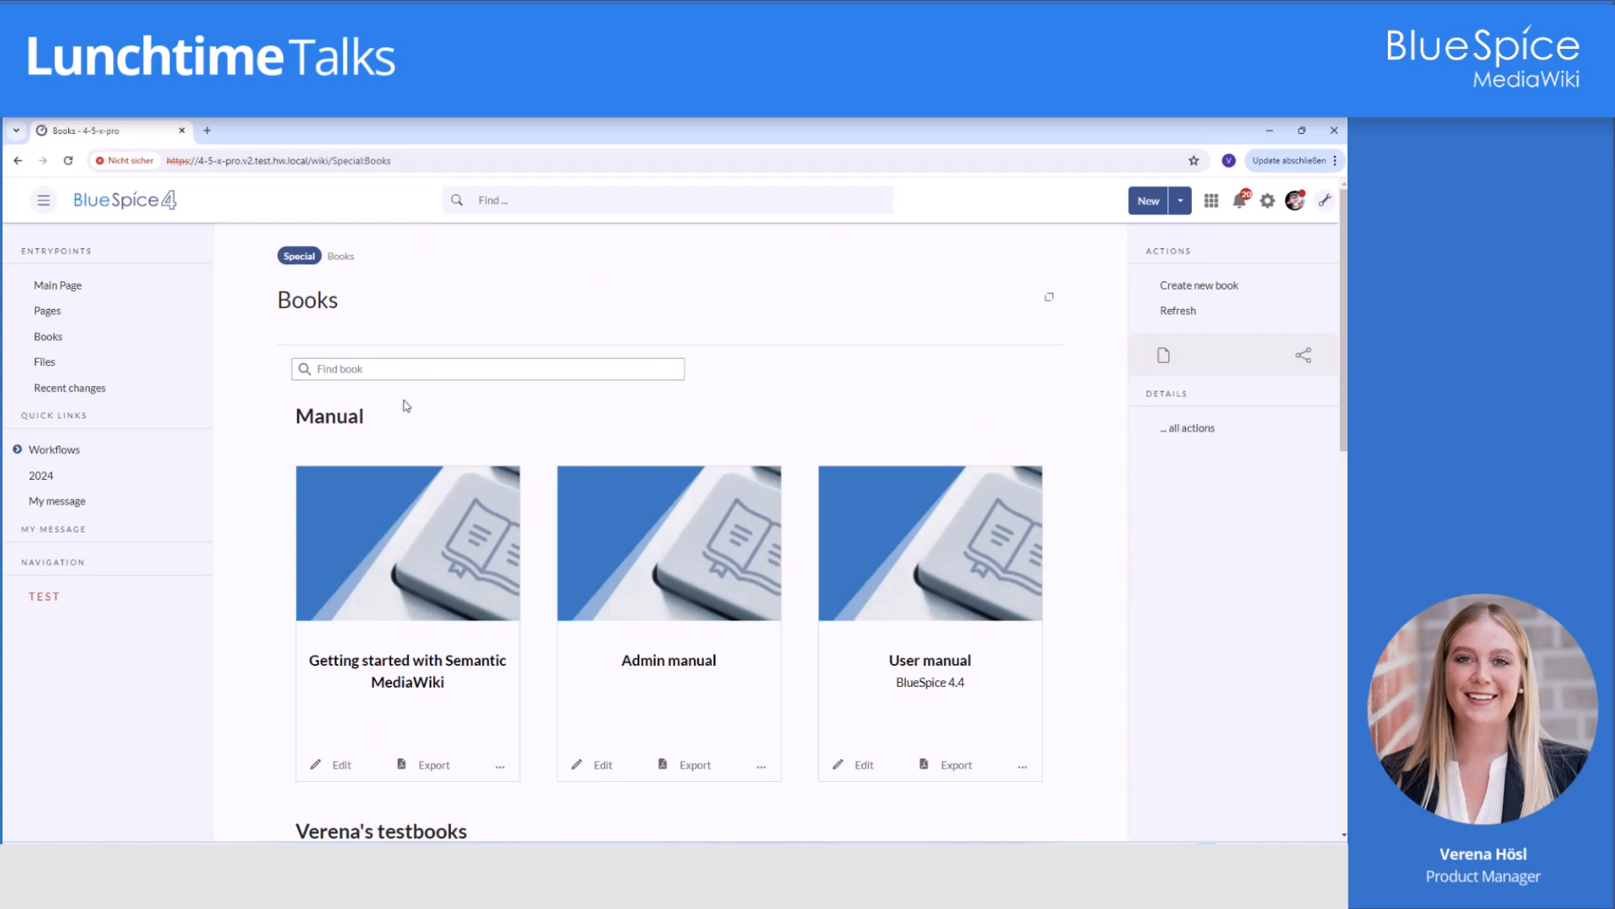
# Filter the book overview by the first name in the testbooks shelf's title and look over the matching books.
pyautogui.click(429, 370)
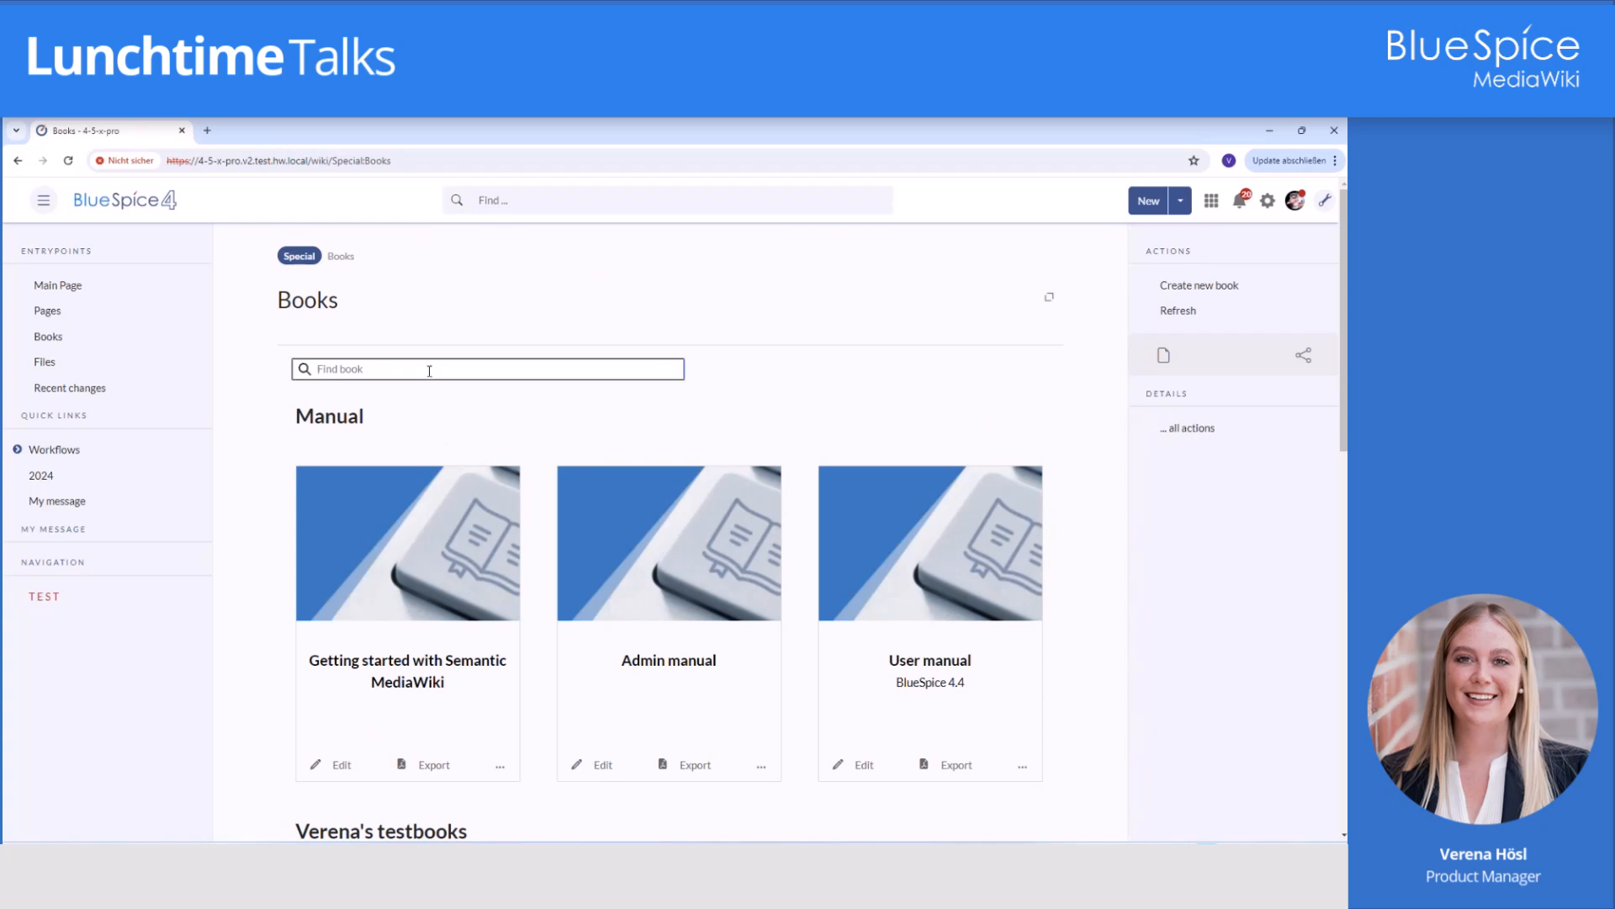
pyautogui.write('verena')
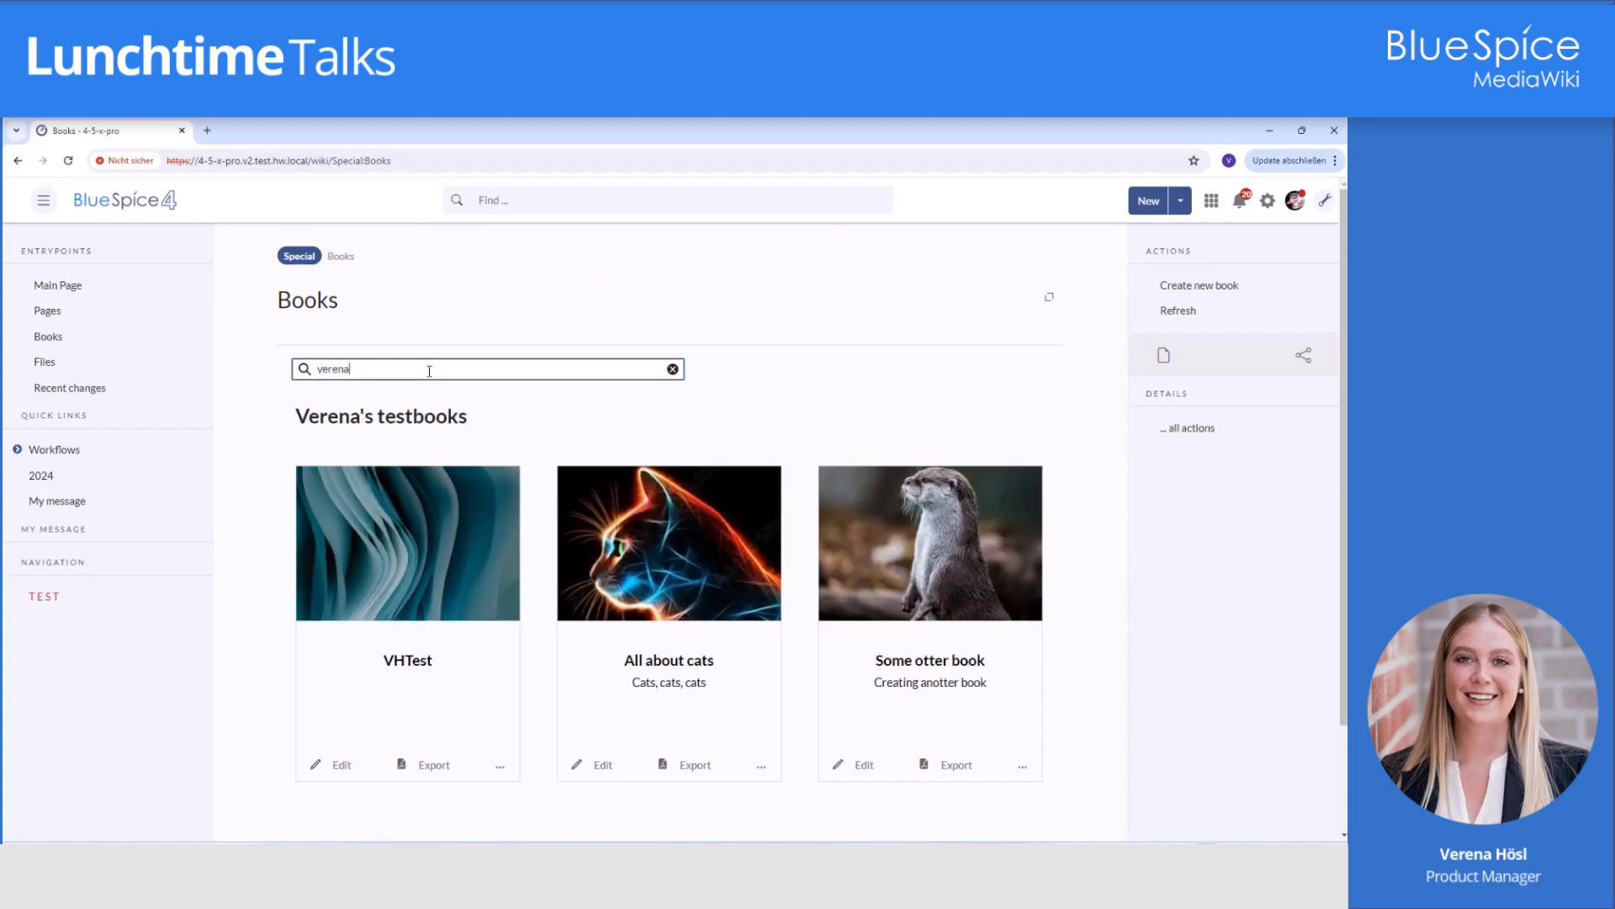
pyautogui.moveTo(293, 416); pyautogui.dragTo(488, 416)
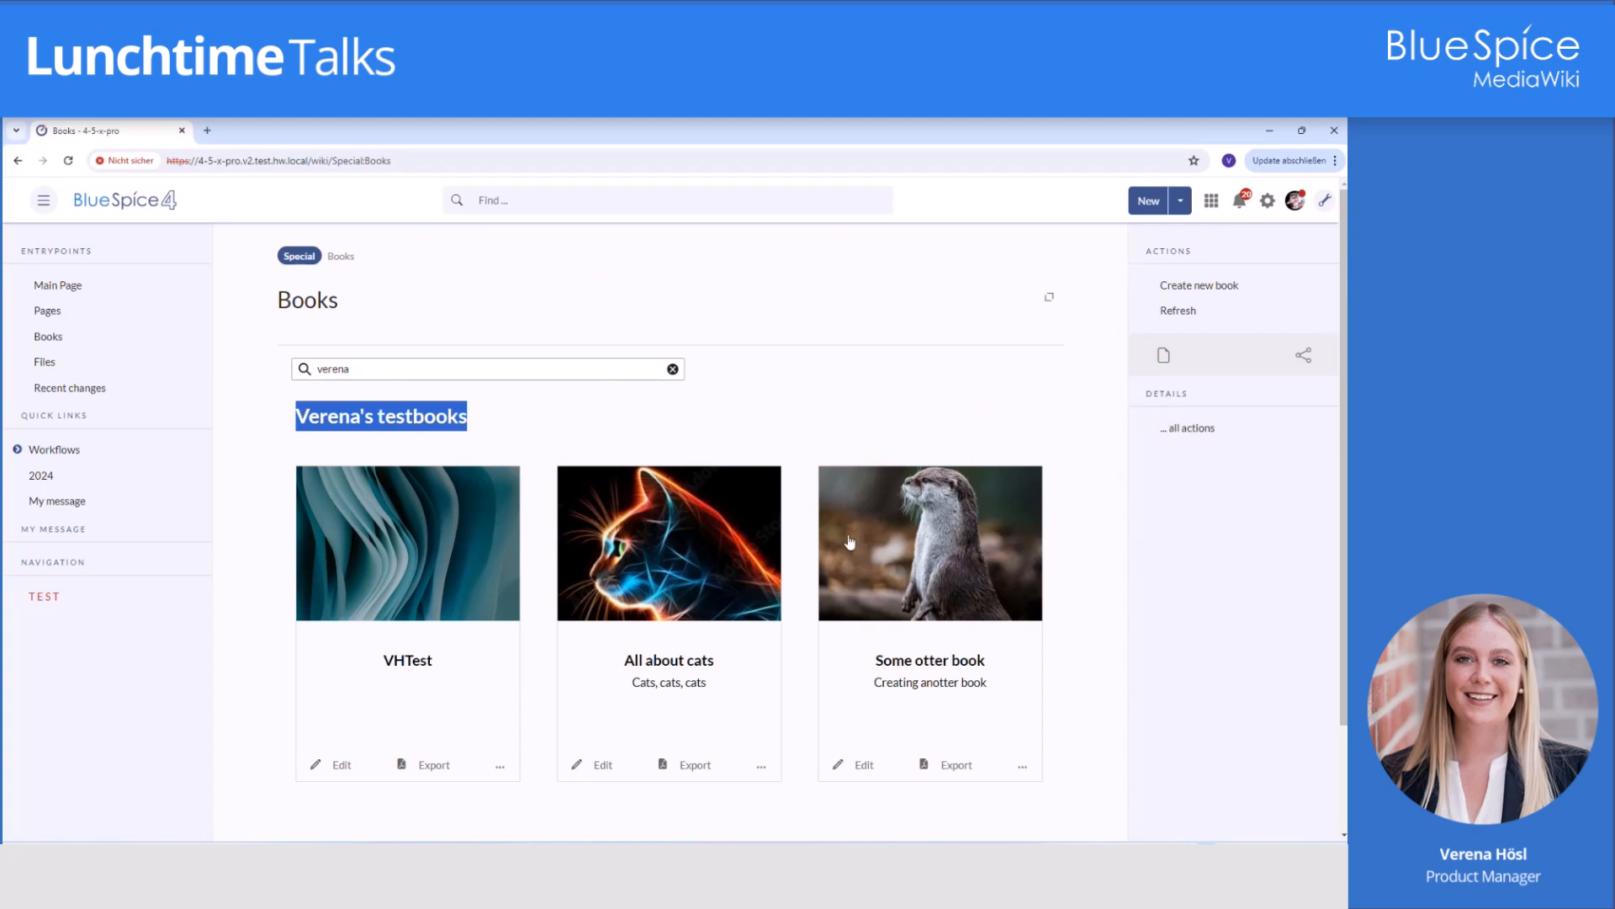
pyautogui.scroll(-2, 966, 474)
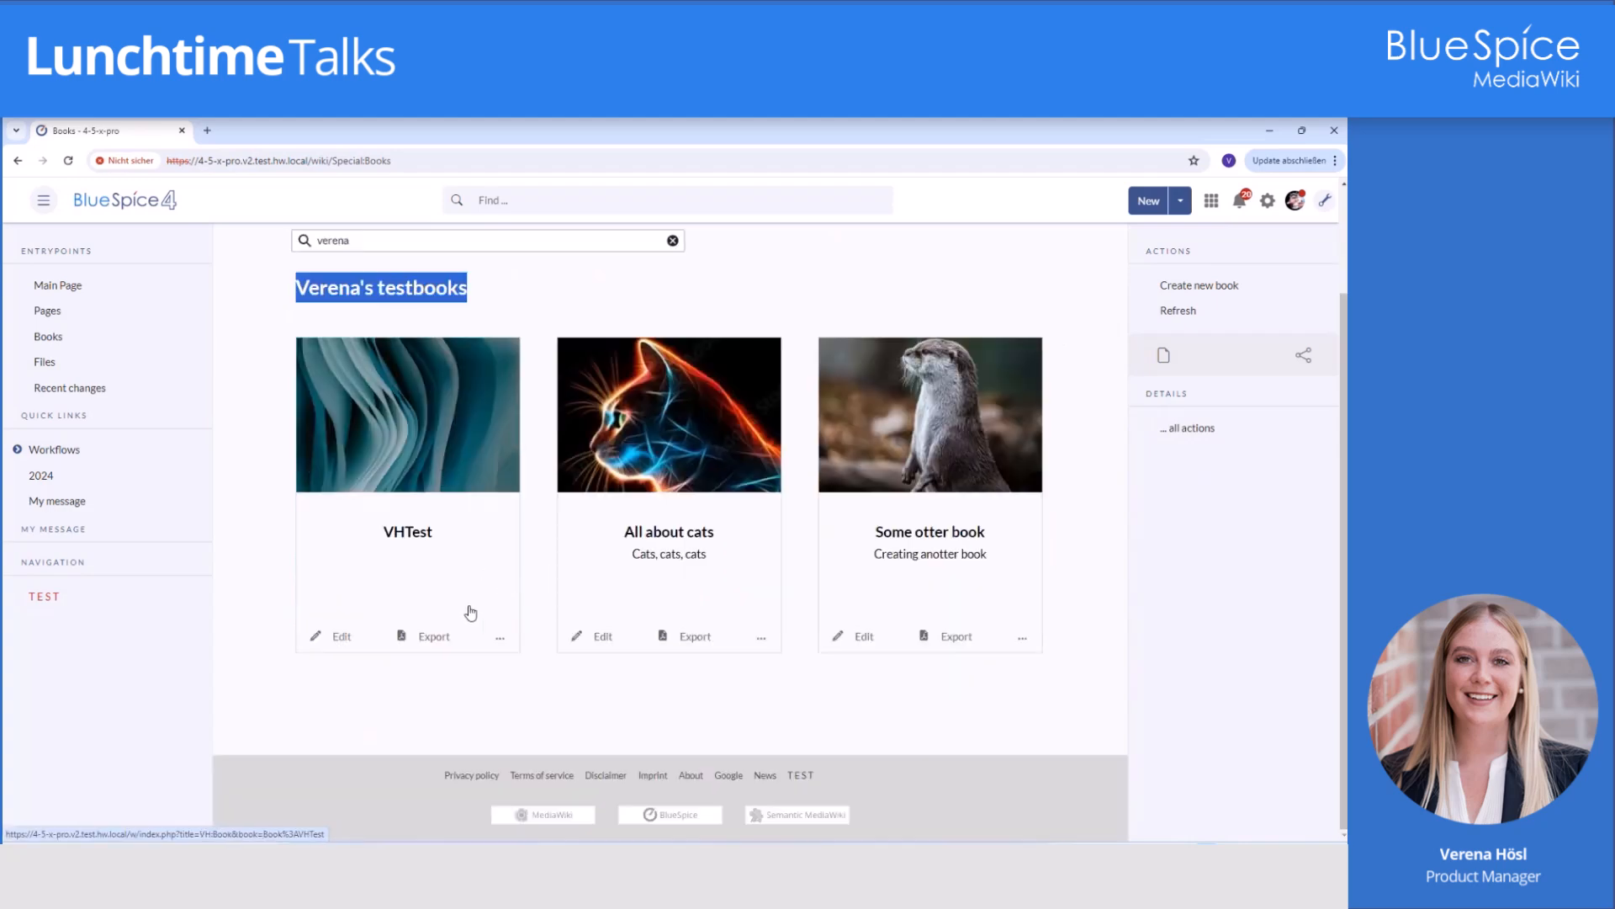
pyautogui.scroll(1, 822, 376)
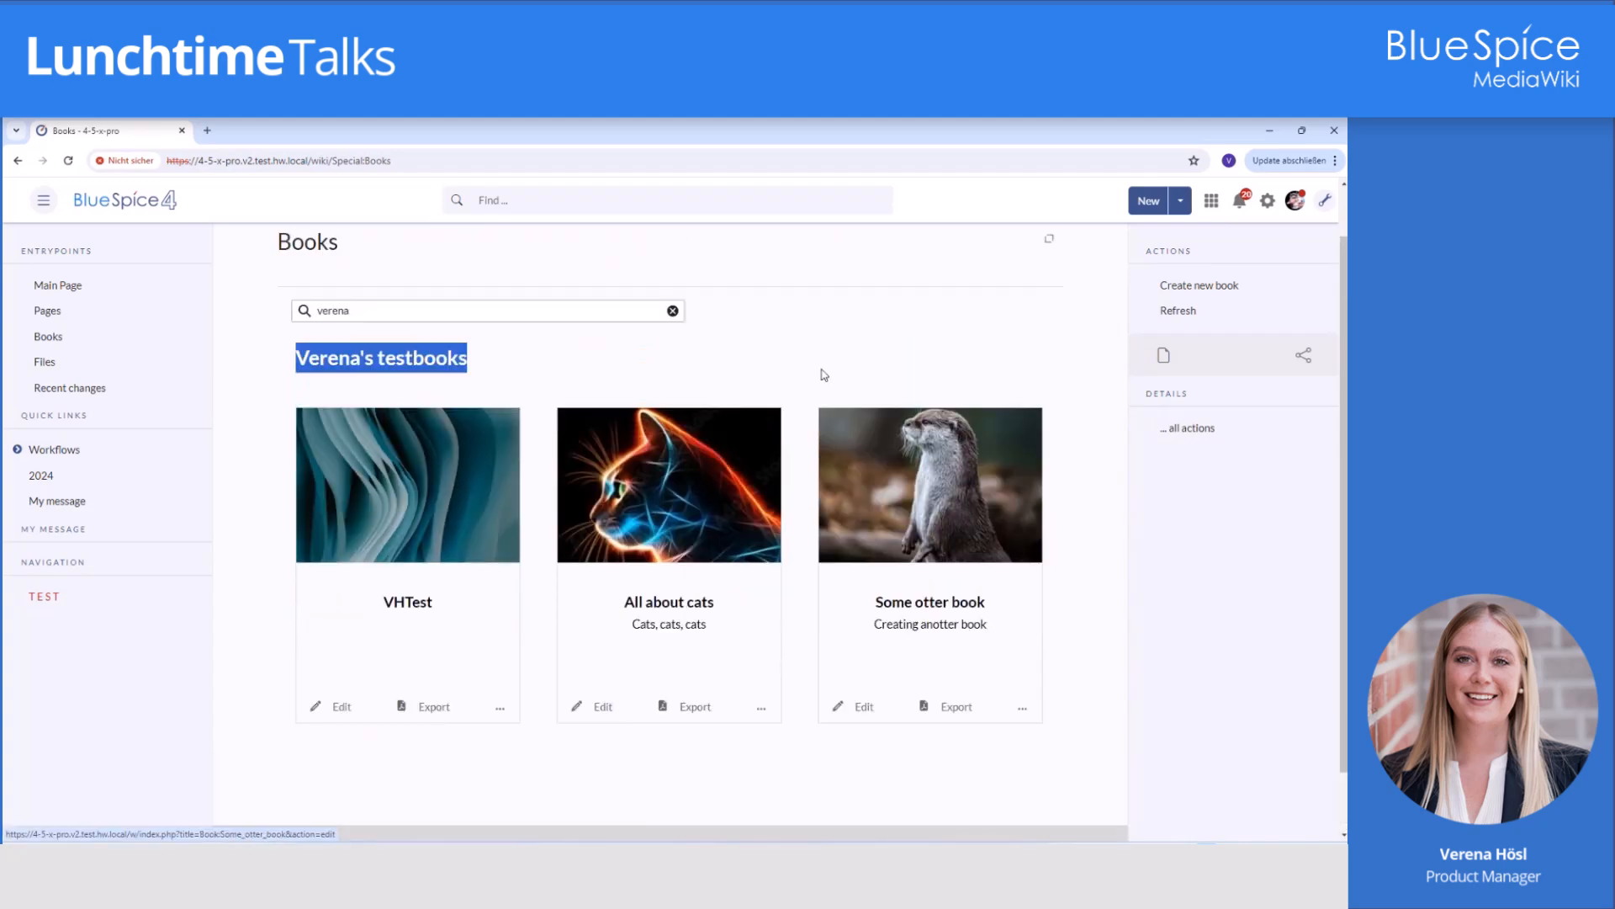
# Filter the book overview by "cat" instead, and clear the filter after viewing the match.
pyautogui.click(672, 311)
pyautogui.click(455, 316)
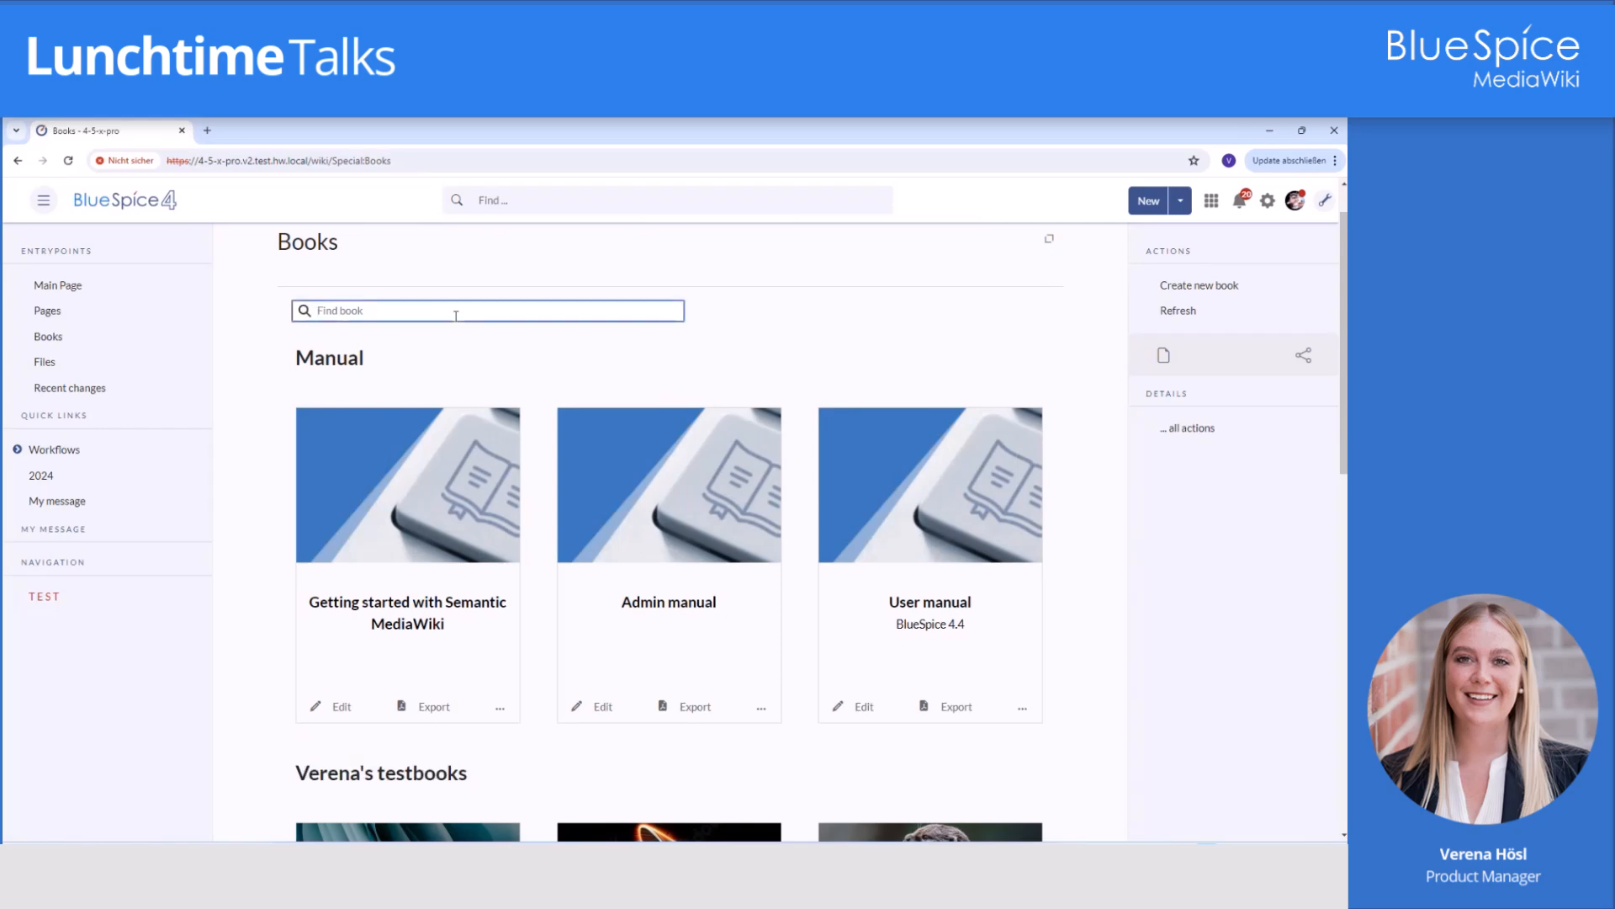
pyautogui.write('cat')
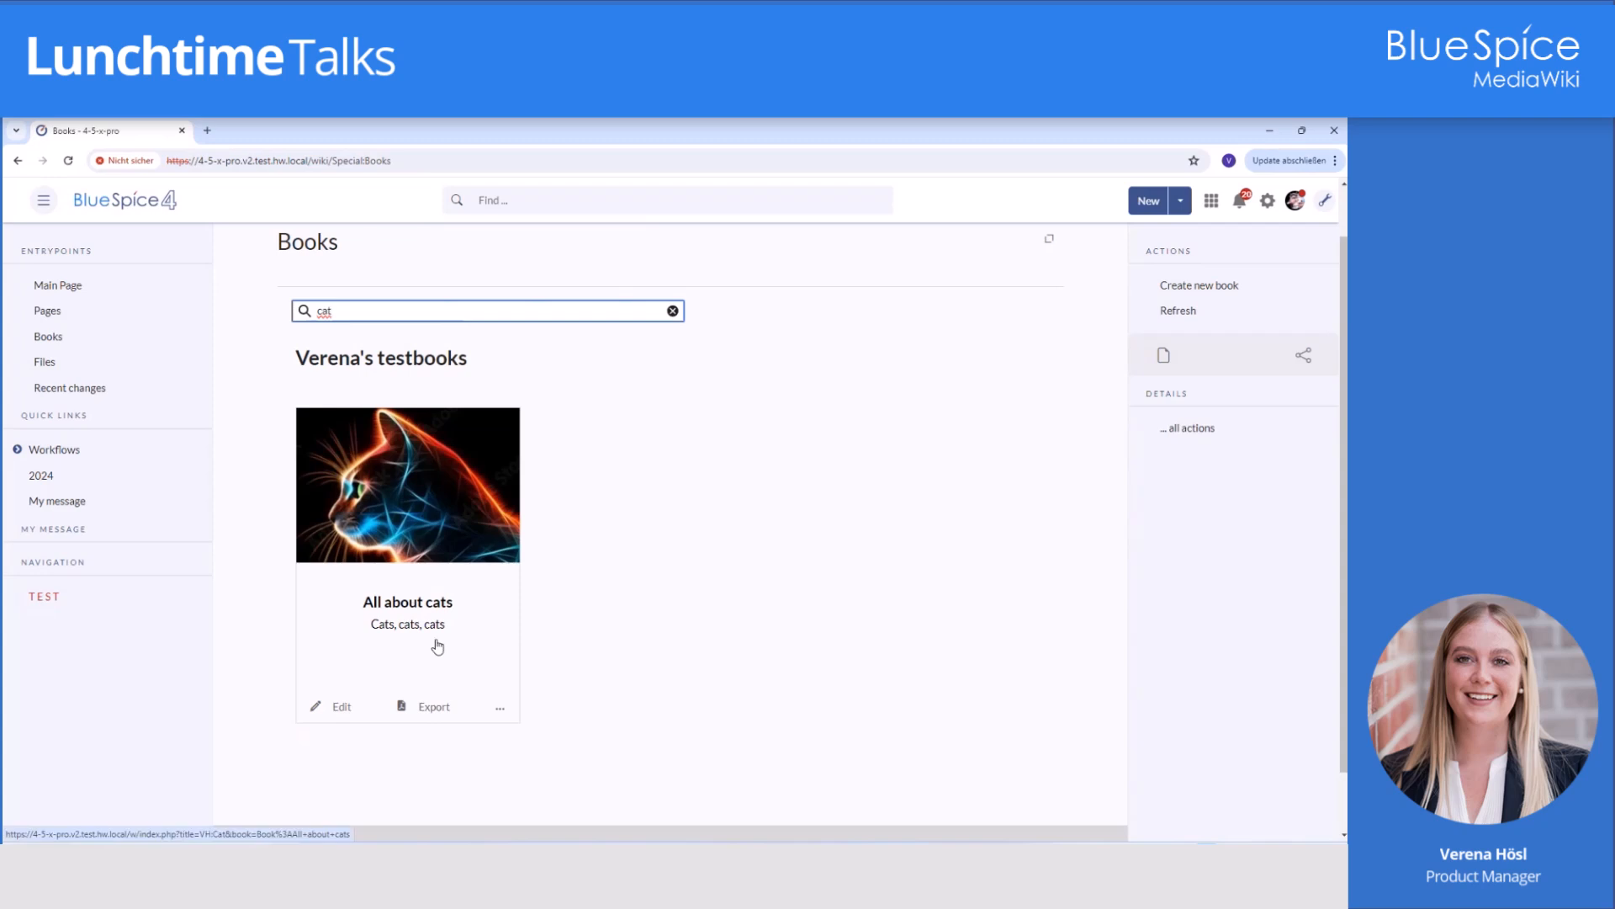
pyautogui.click(672, 313)
pyautogui.scroll(1, 884, 458)
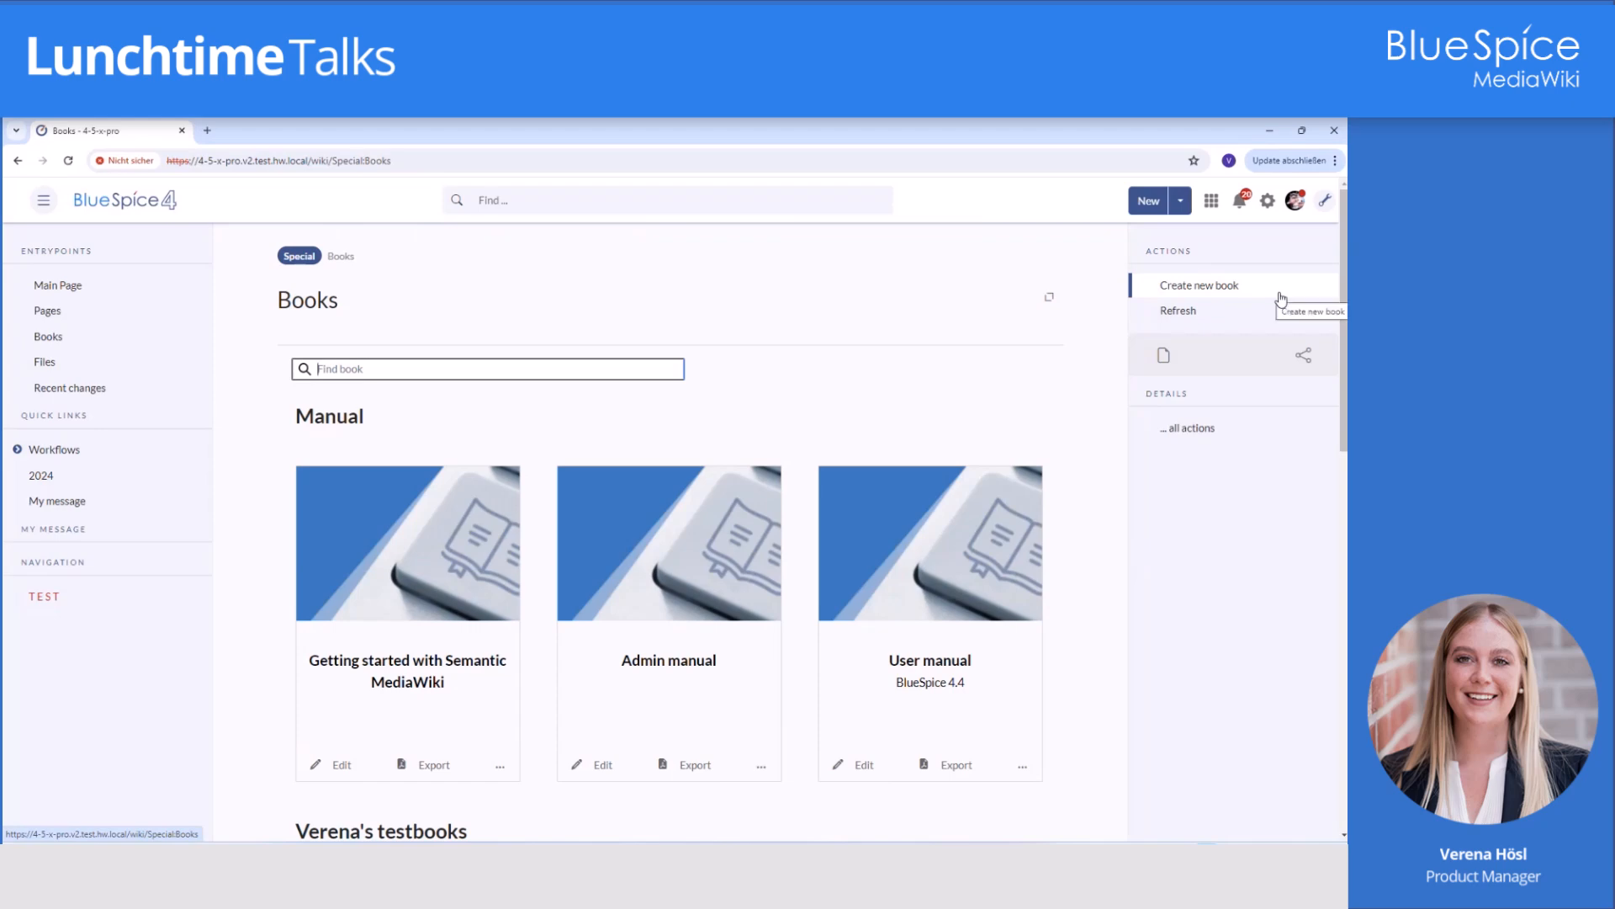
# Start a new book with the title "LunchtimeTalk" and the subtitle "The story of creating a book".
pyautogui.click(1179, 210)
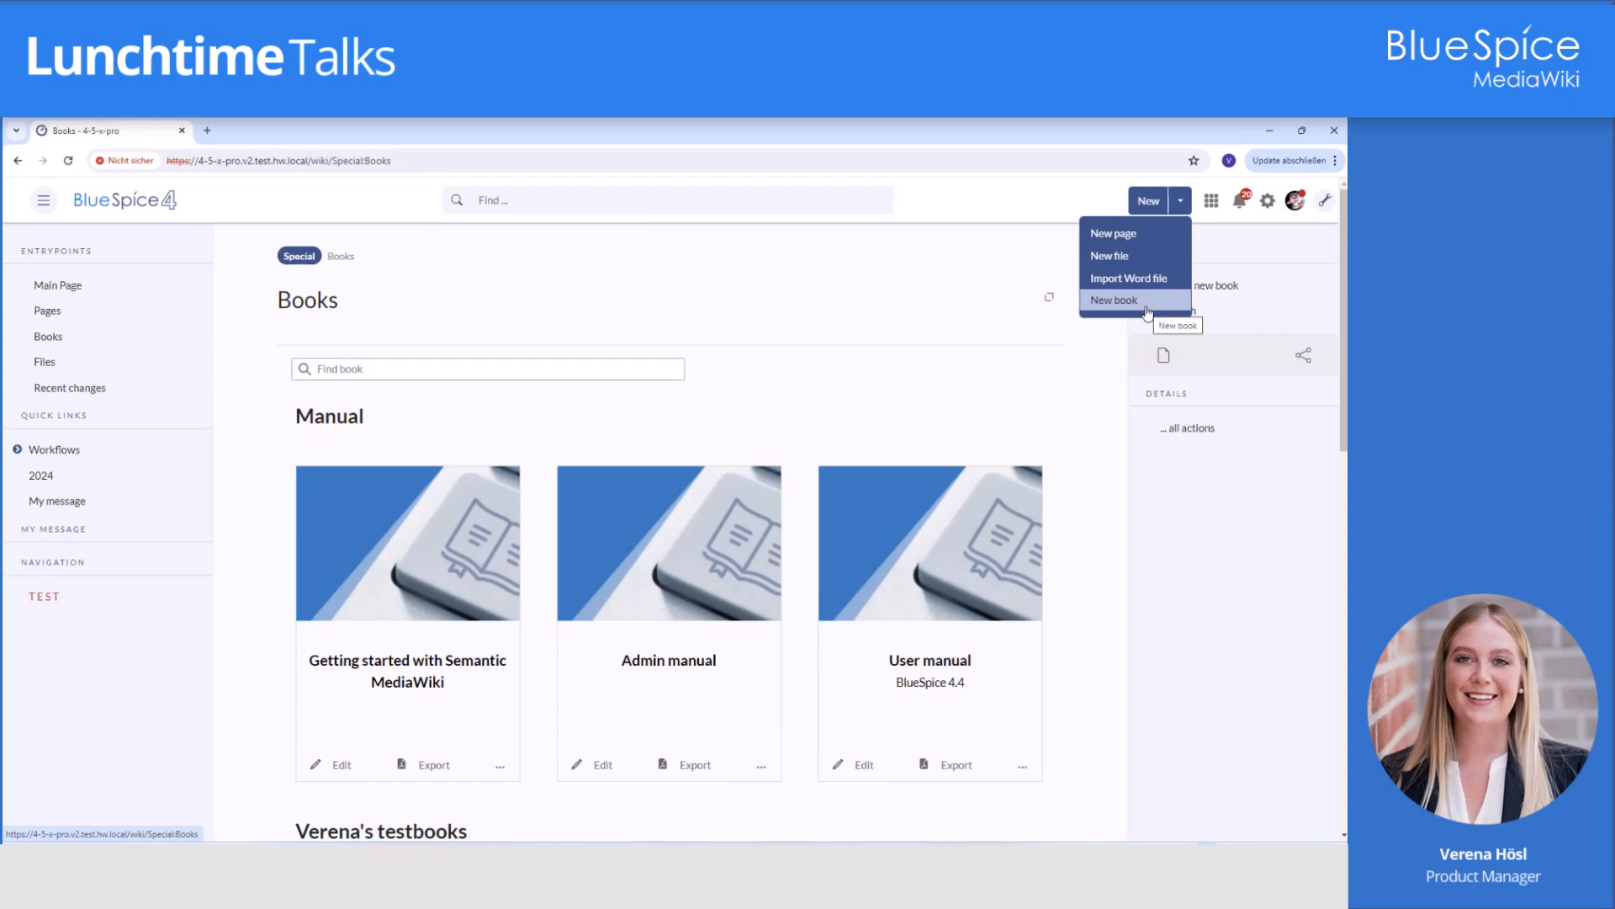
pyautogui.click(1205, 287)
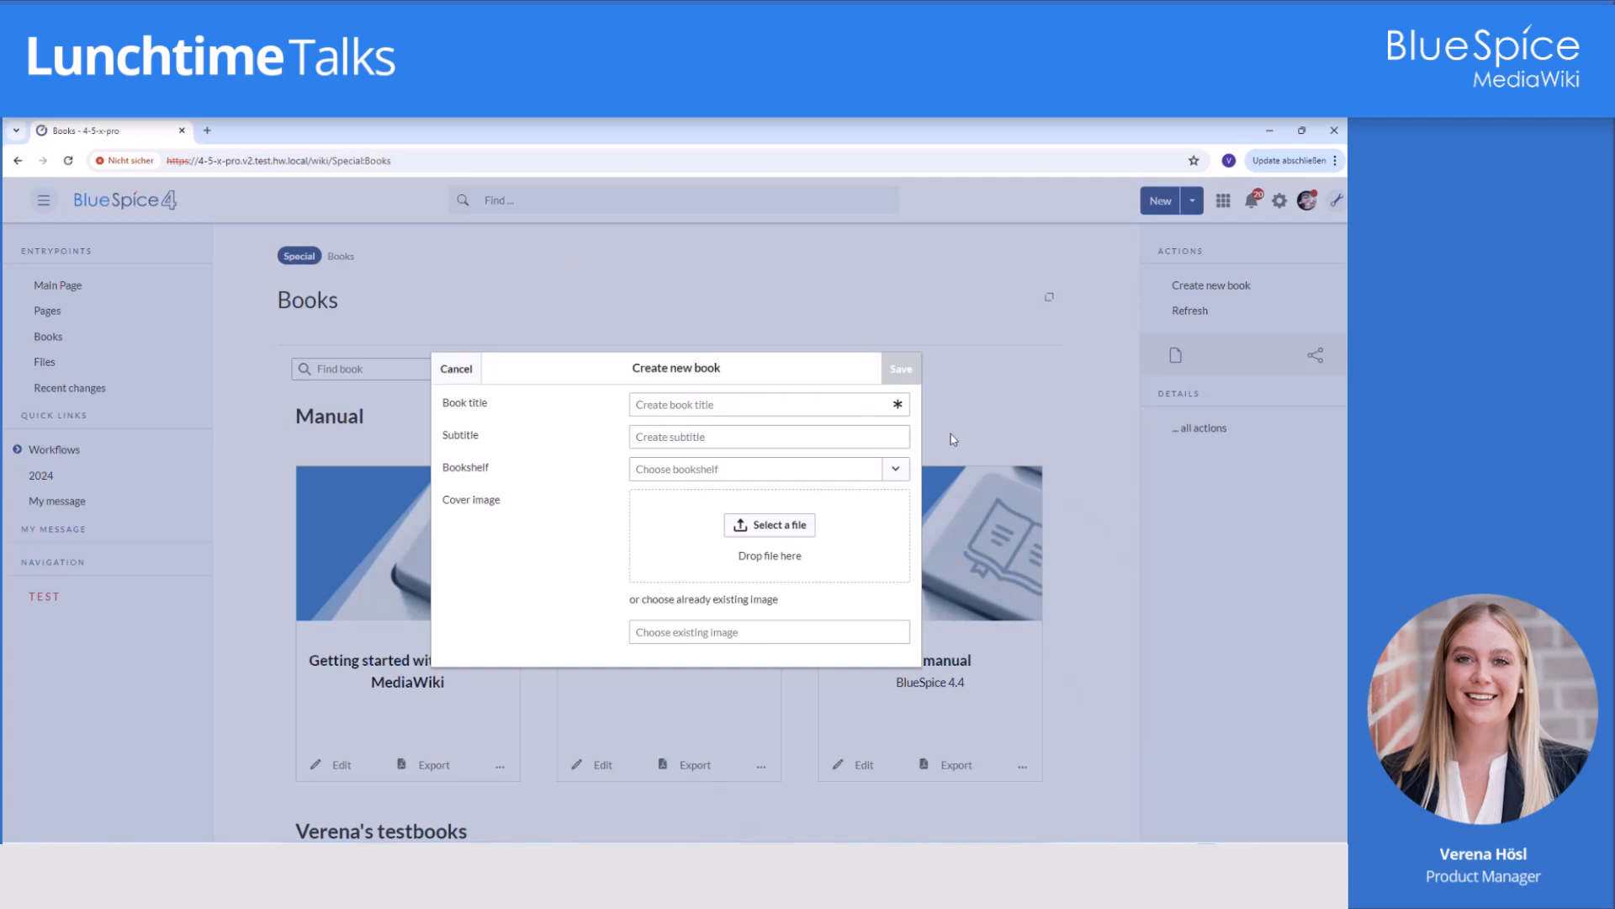
pyautogui.click(670, 403)
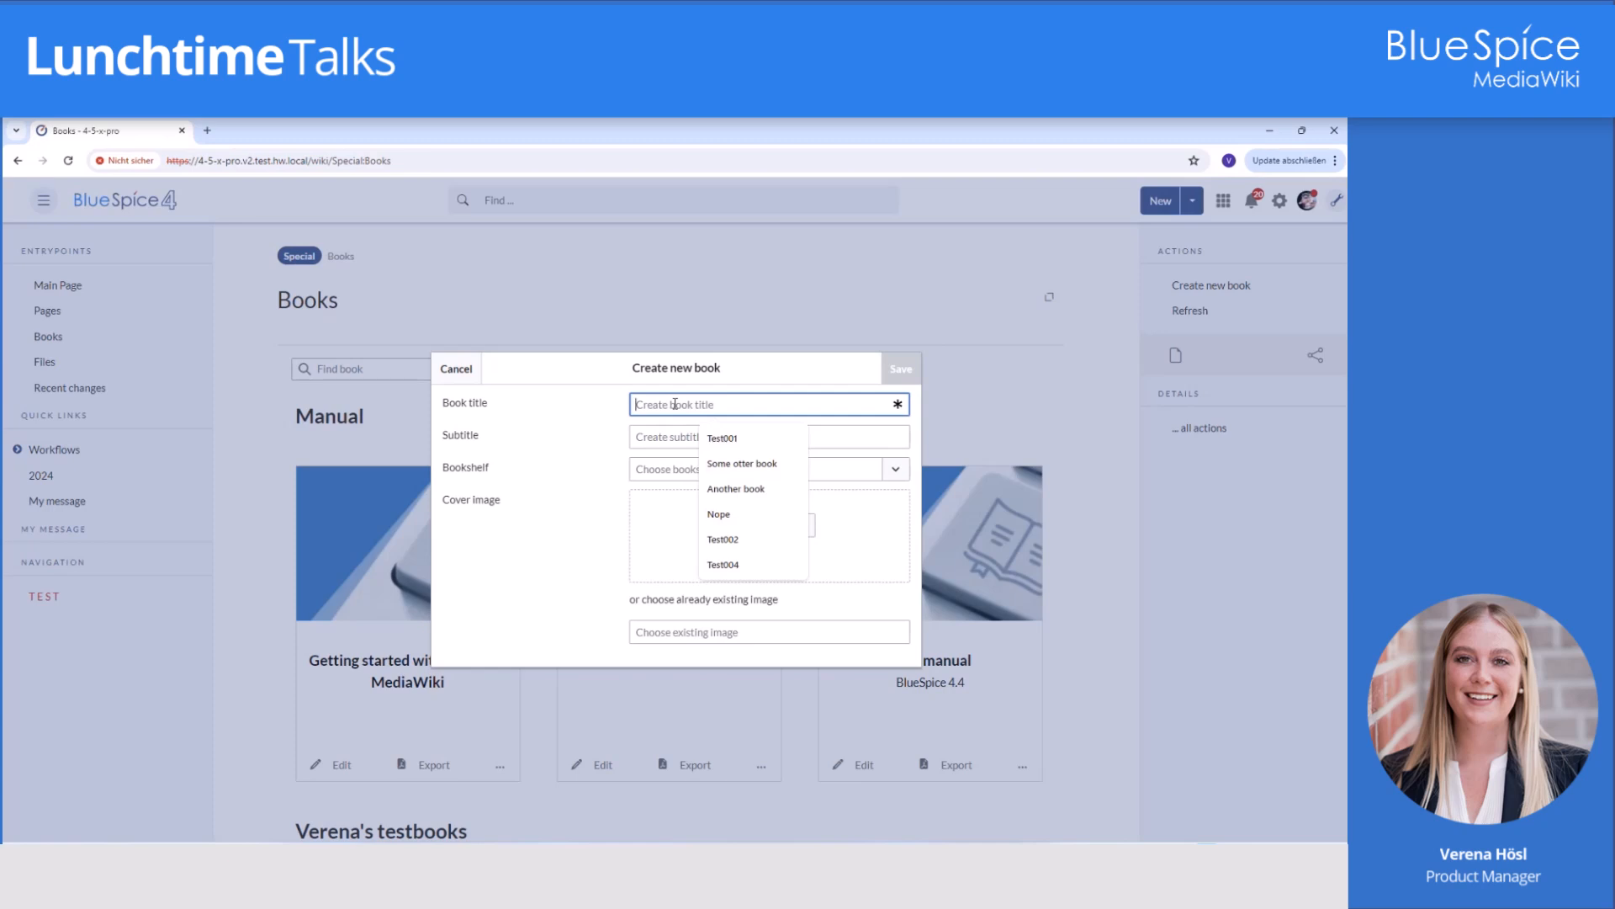
pyautogui.click(604, 450)
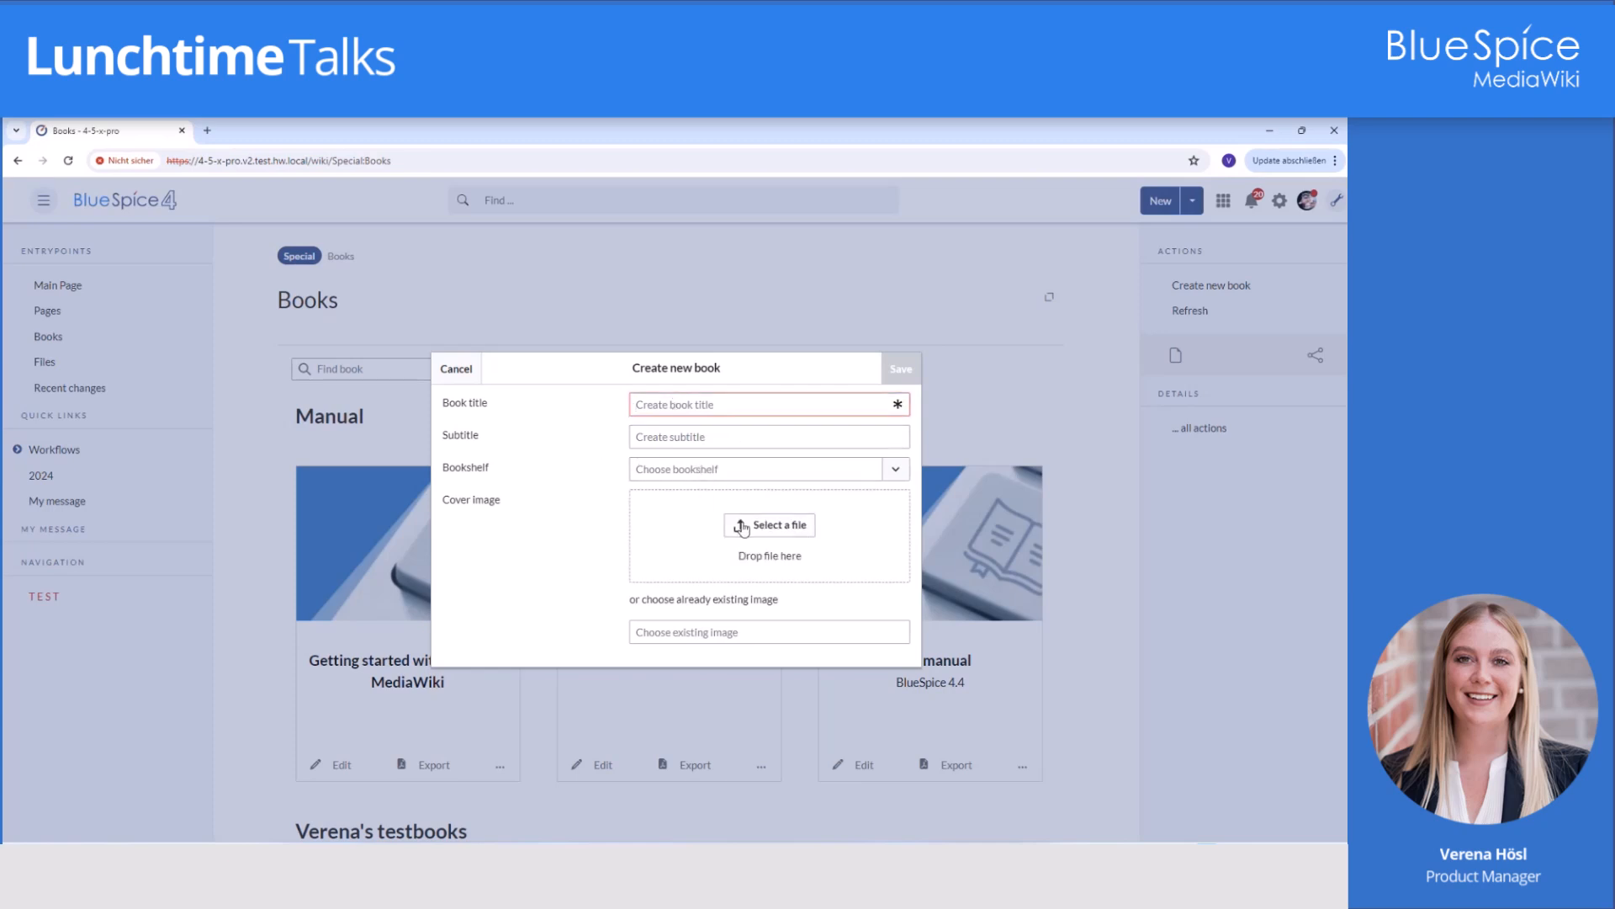
pyautogui.click(728, 409)
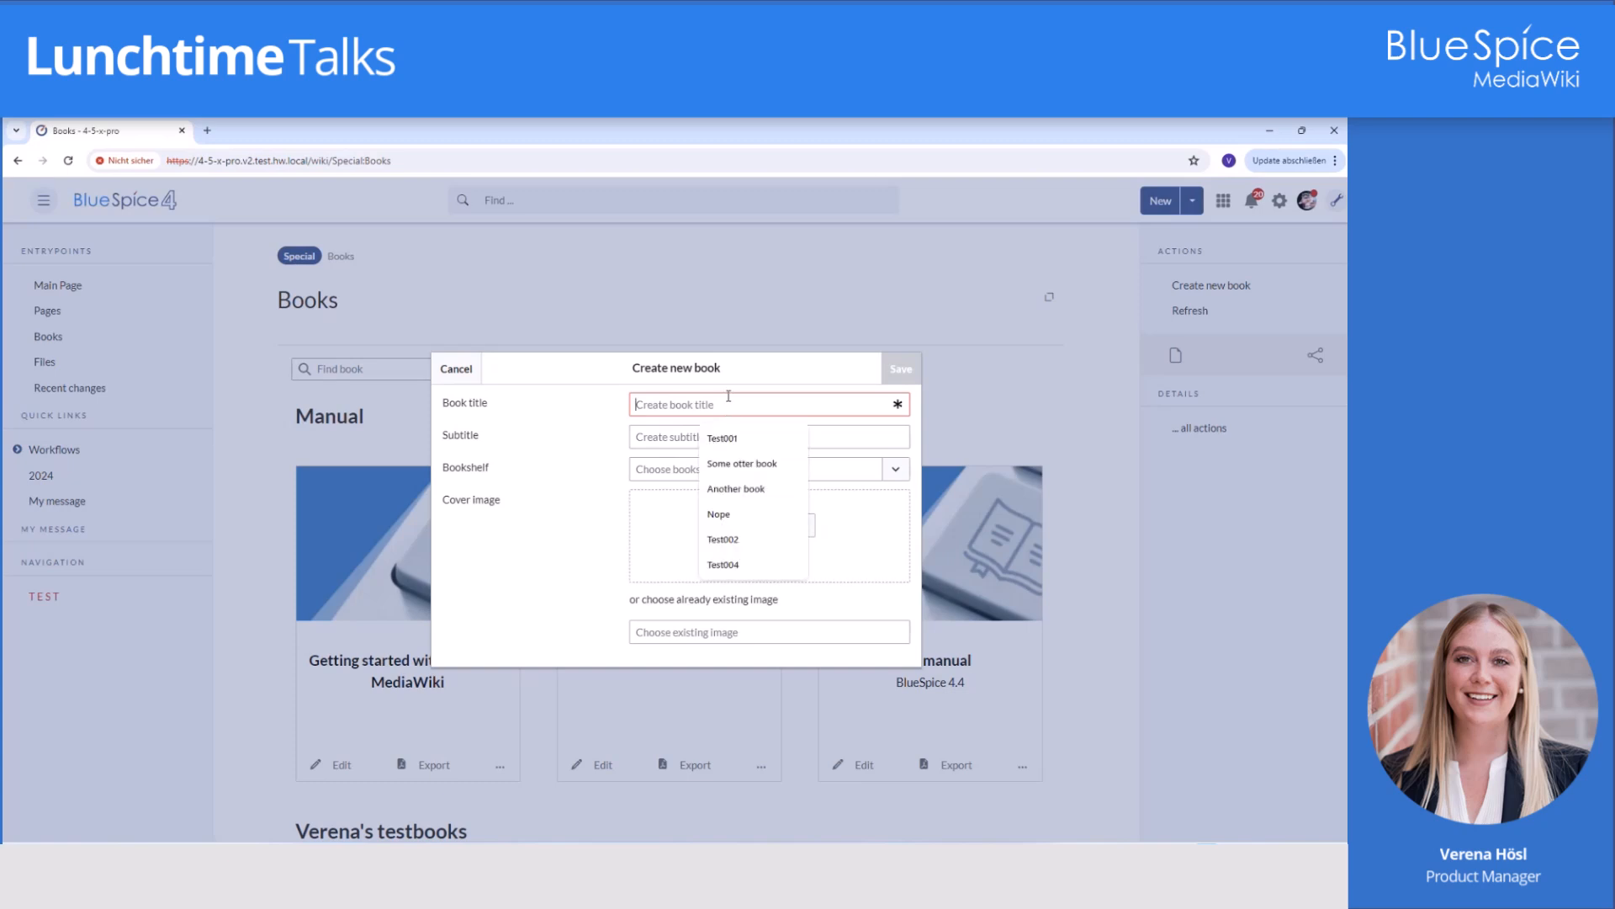
pyautogui.write('Lunch')
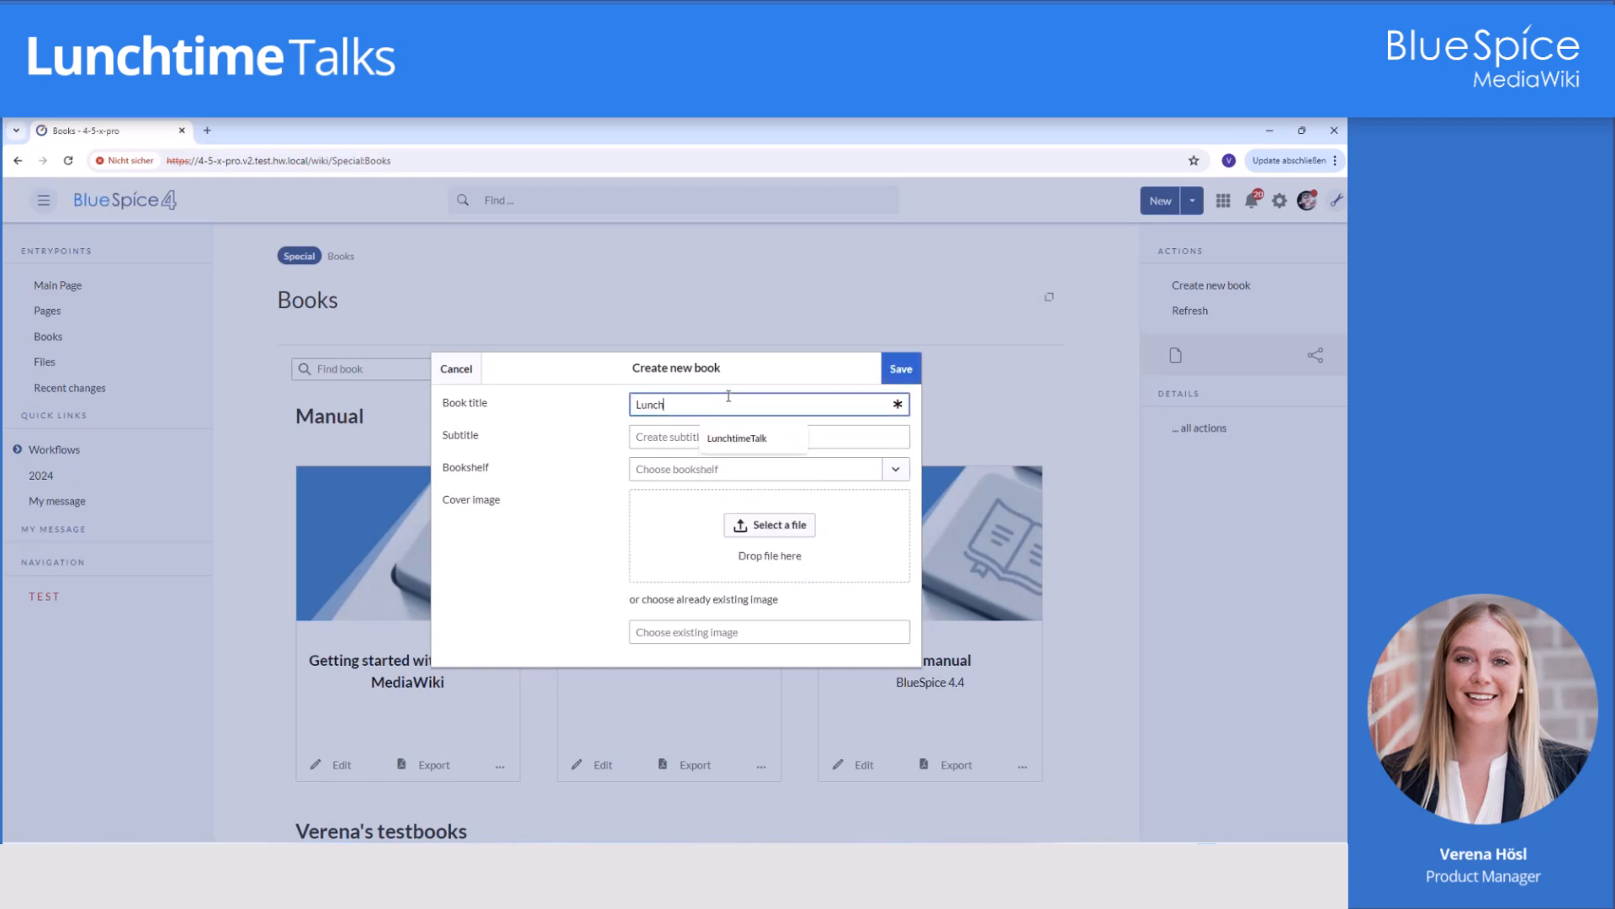
pyautogui.write('timeTalk')
pyautogui.press('Tab')
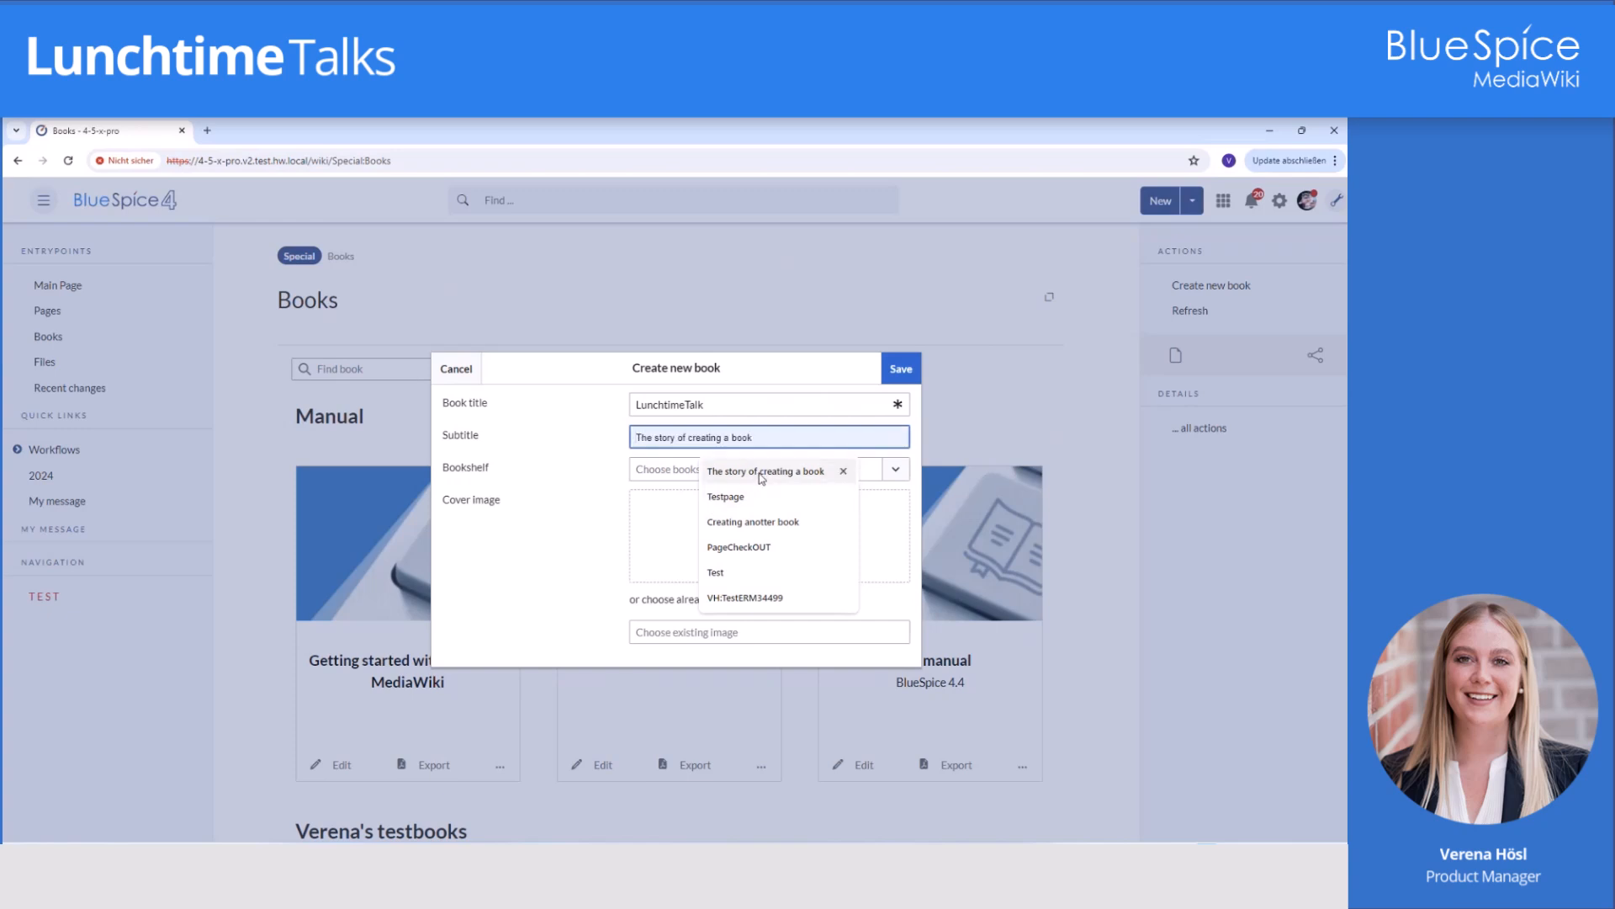
pyautogui.click(787, 478)
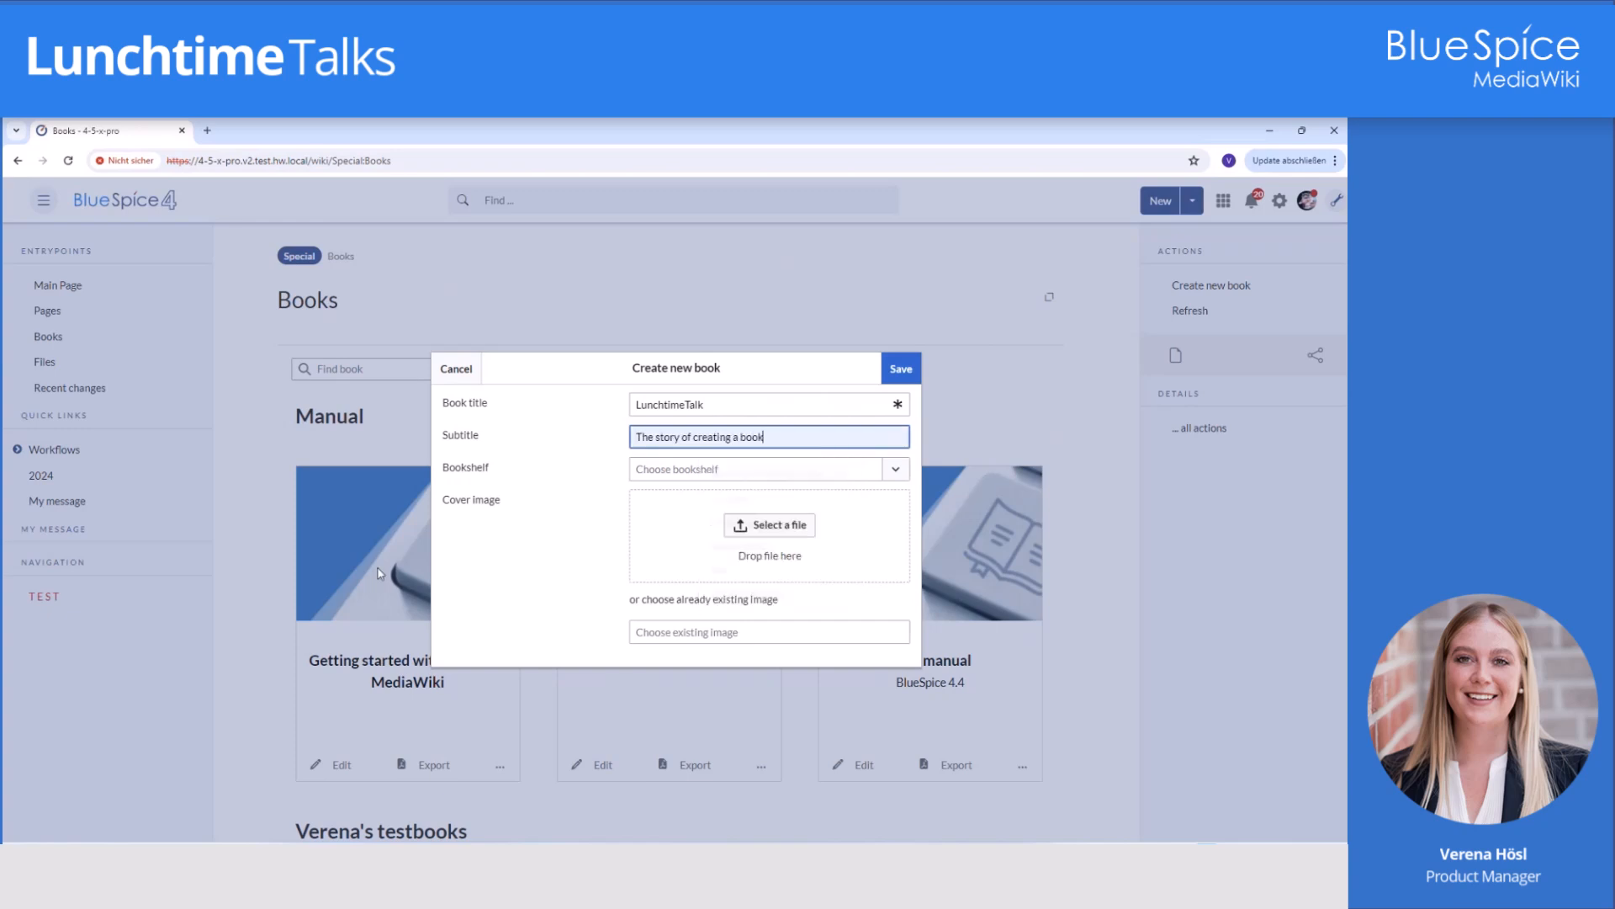
# Assign the new book to a new bookshelf named "Webinar" and save the book.
pyautogui.click(897, 471)
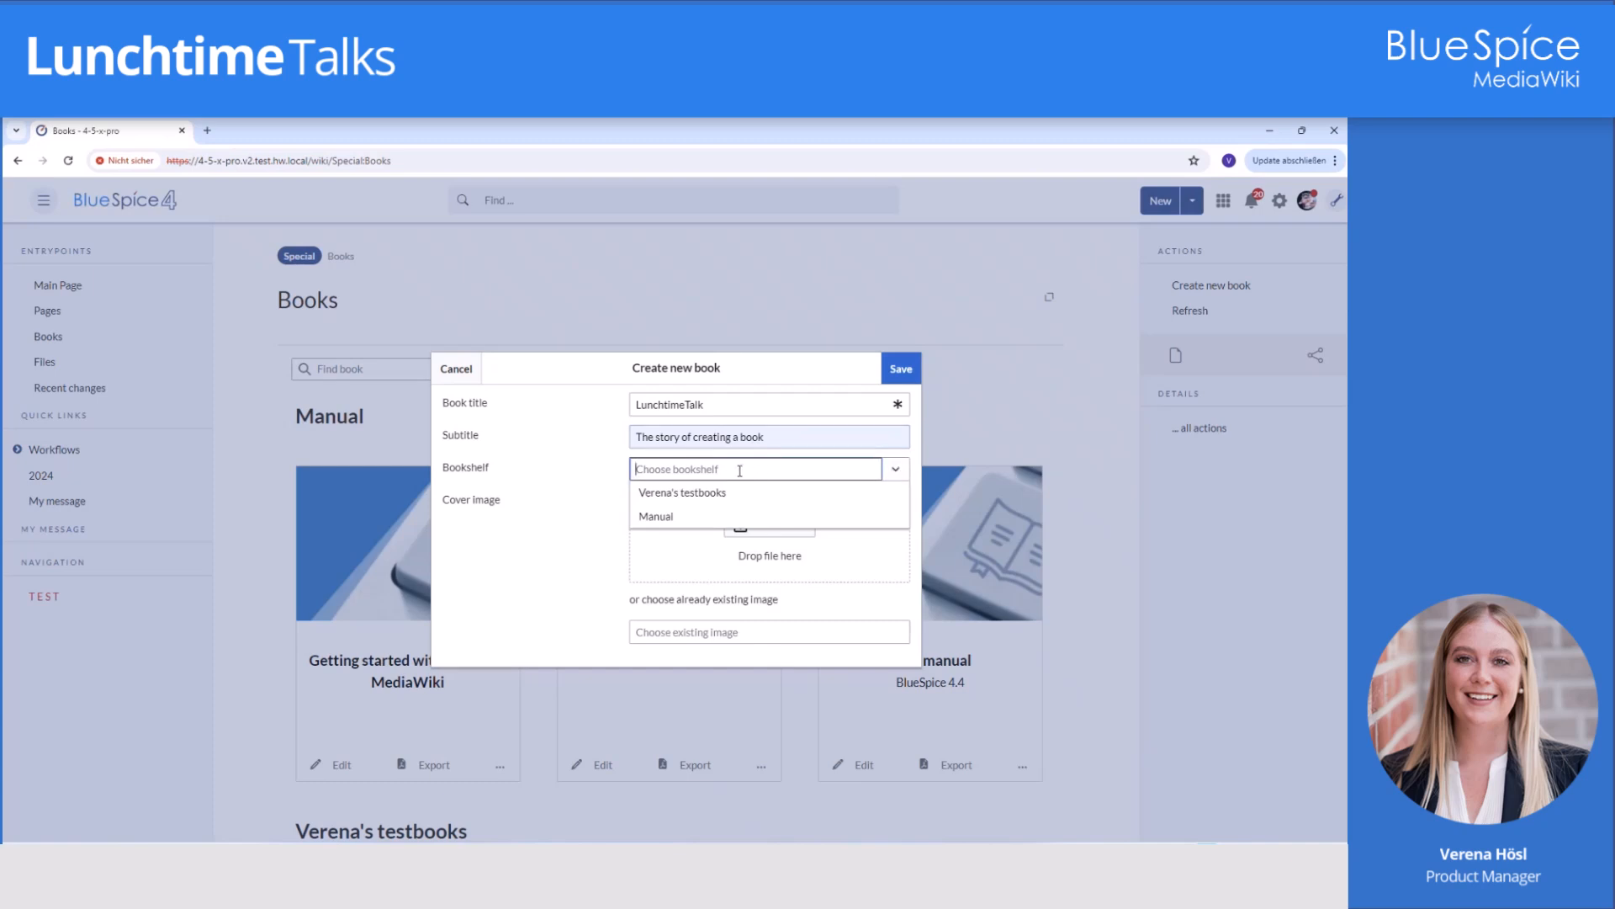
pyautogui.write('Webinar')
pyautogui.press('Return')
pyautogui.click(541, 563)
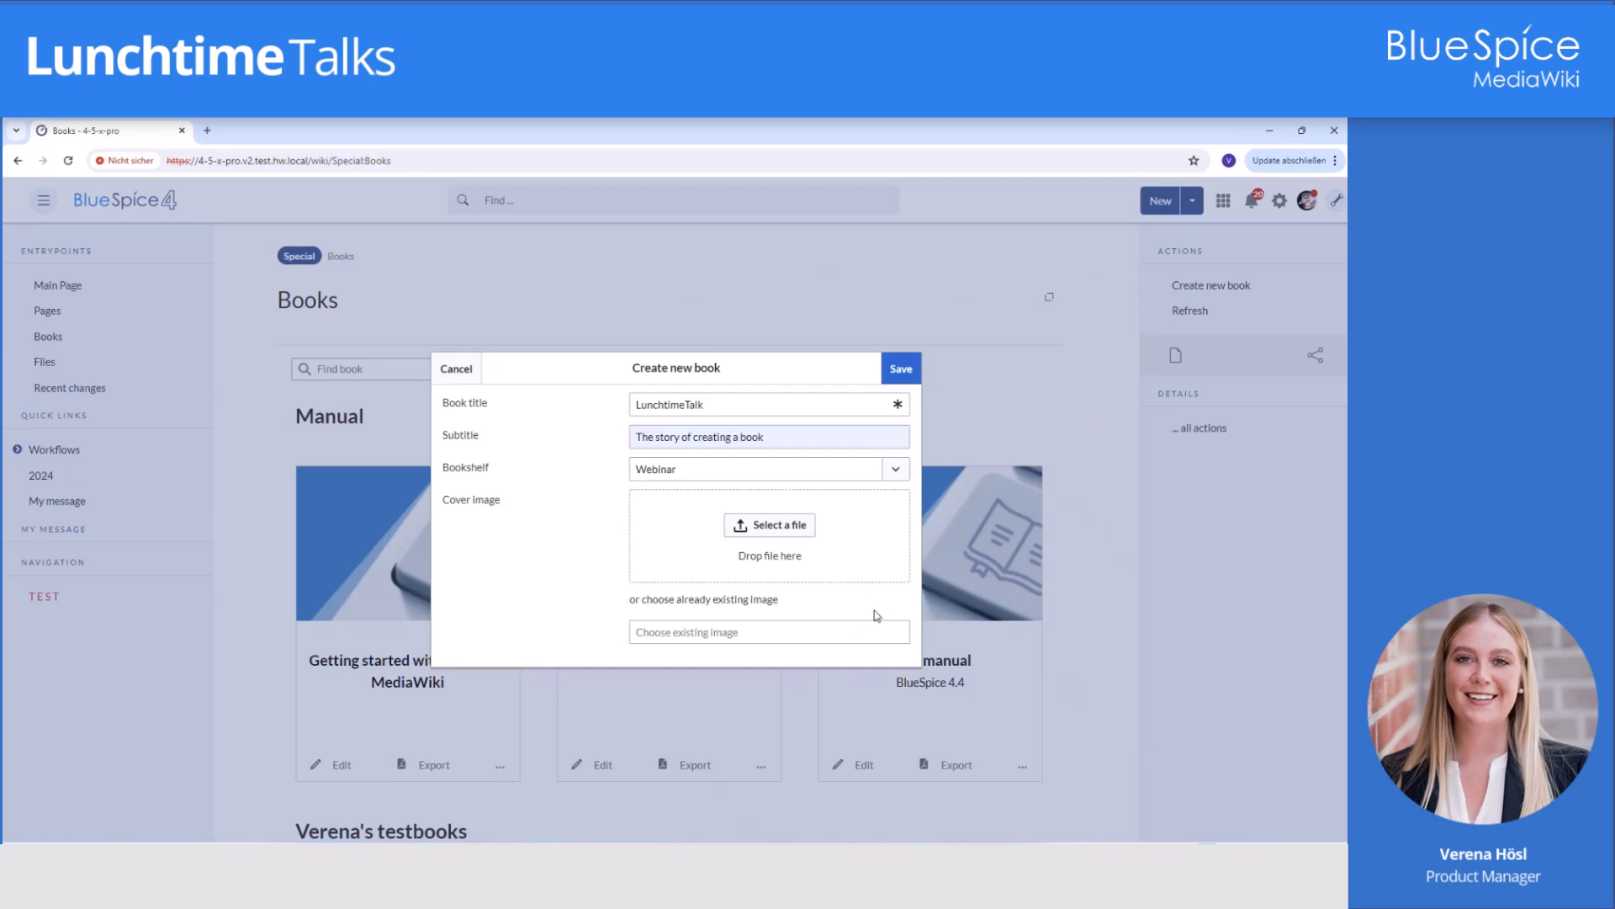
pyautogui.click(915, 371)
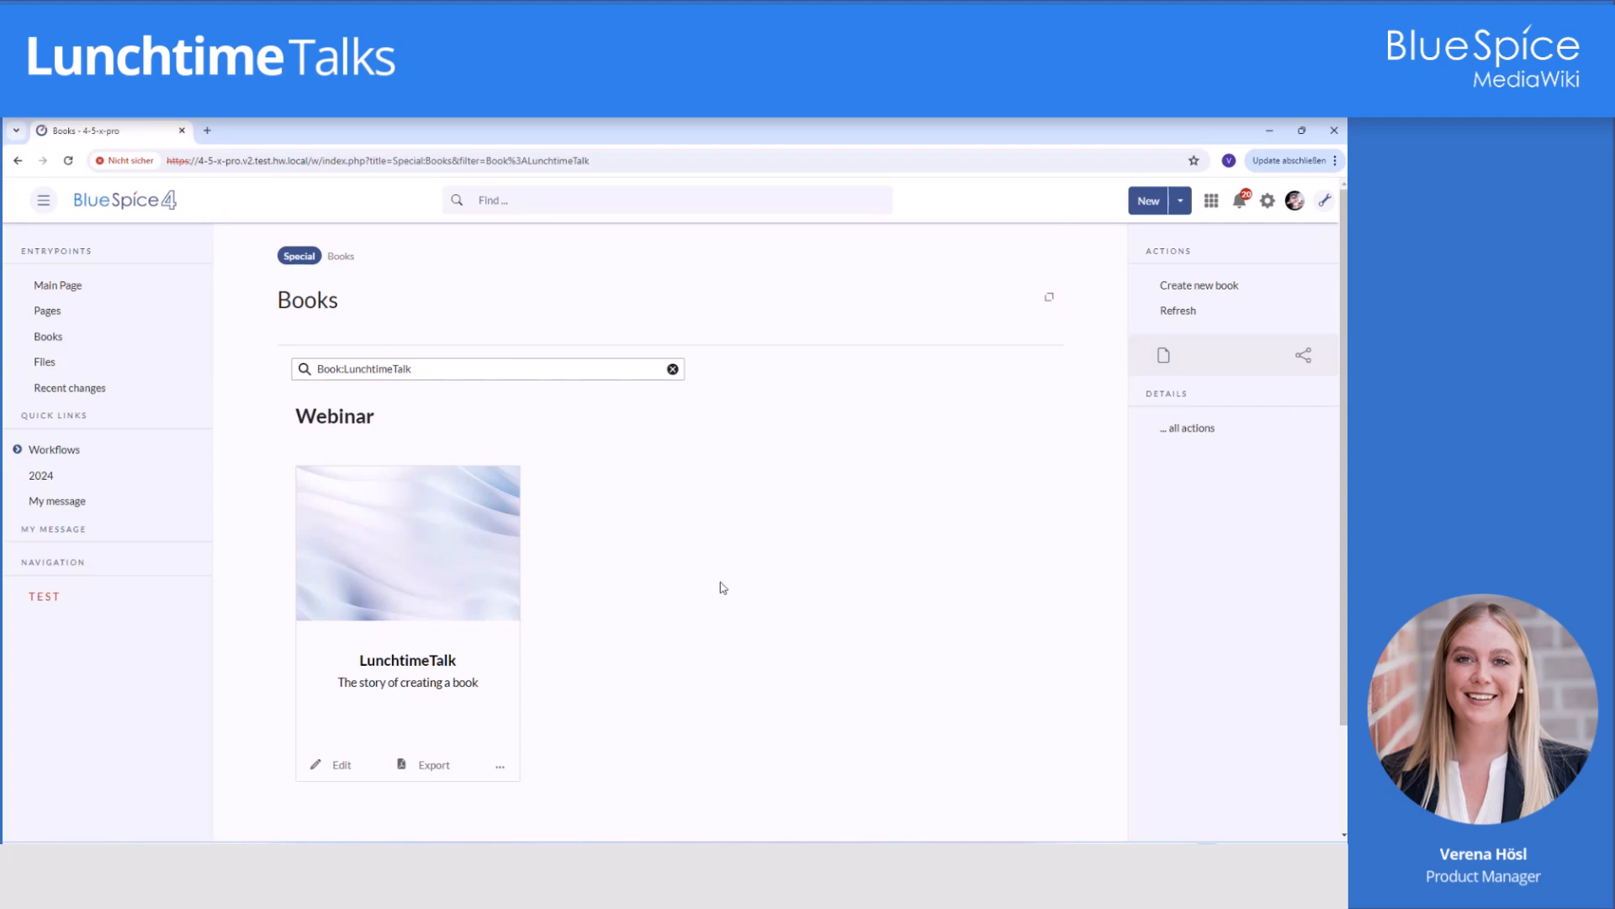
# Open the LunchtimeTalk book for editing.
pyautogui.moveTo(462, 369); pyautogui.dragTo(317, 369)
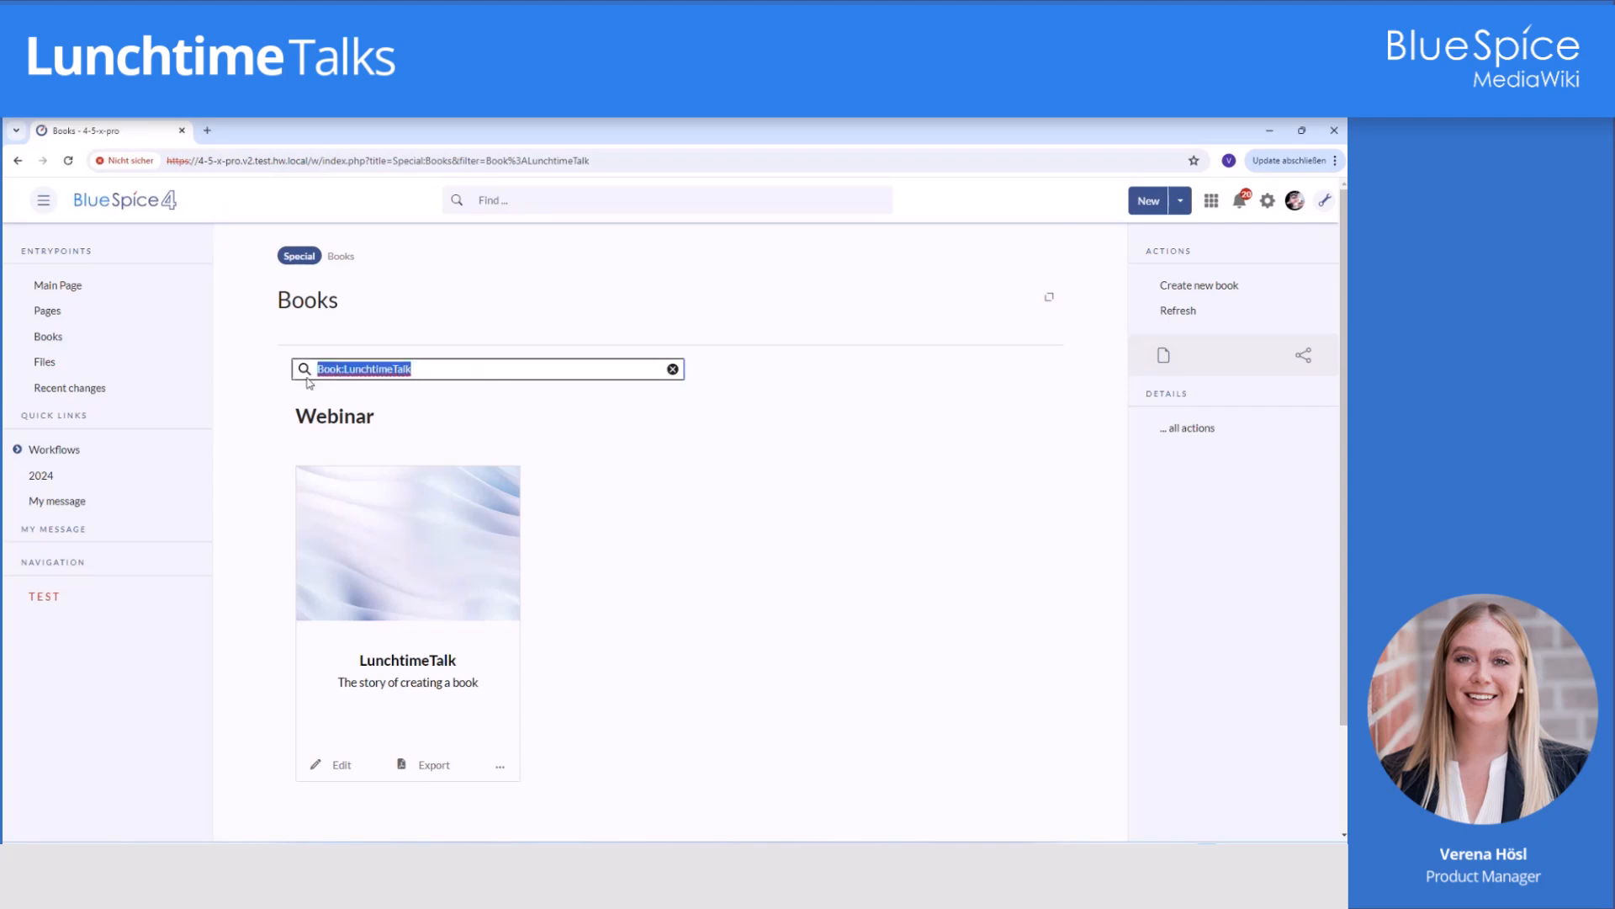
pyautogui.click(706, 558)
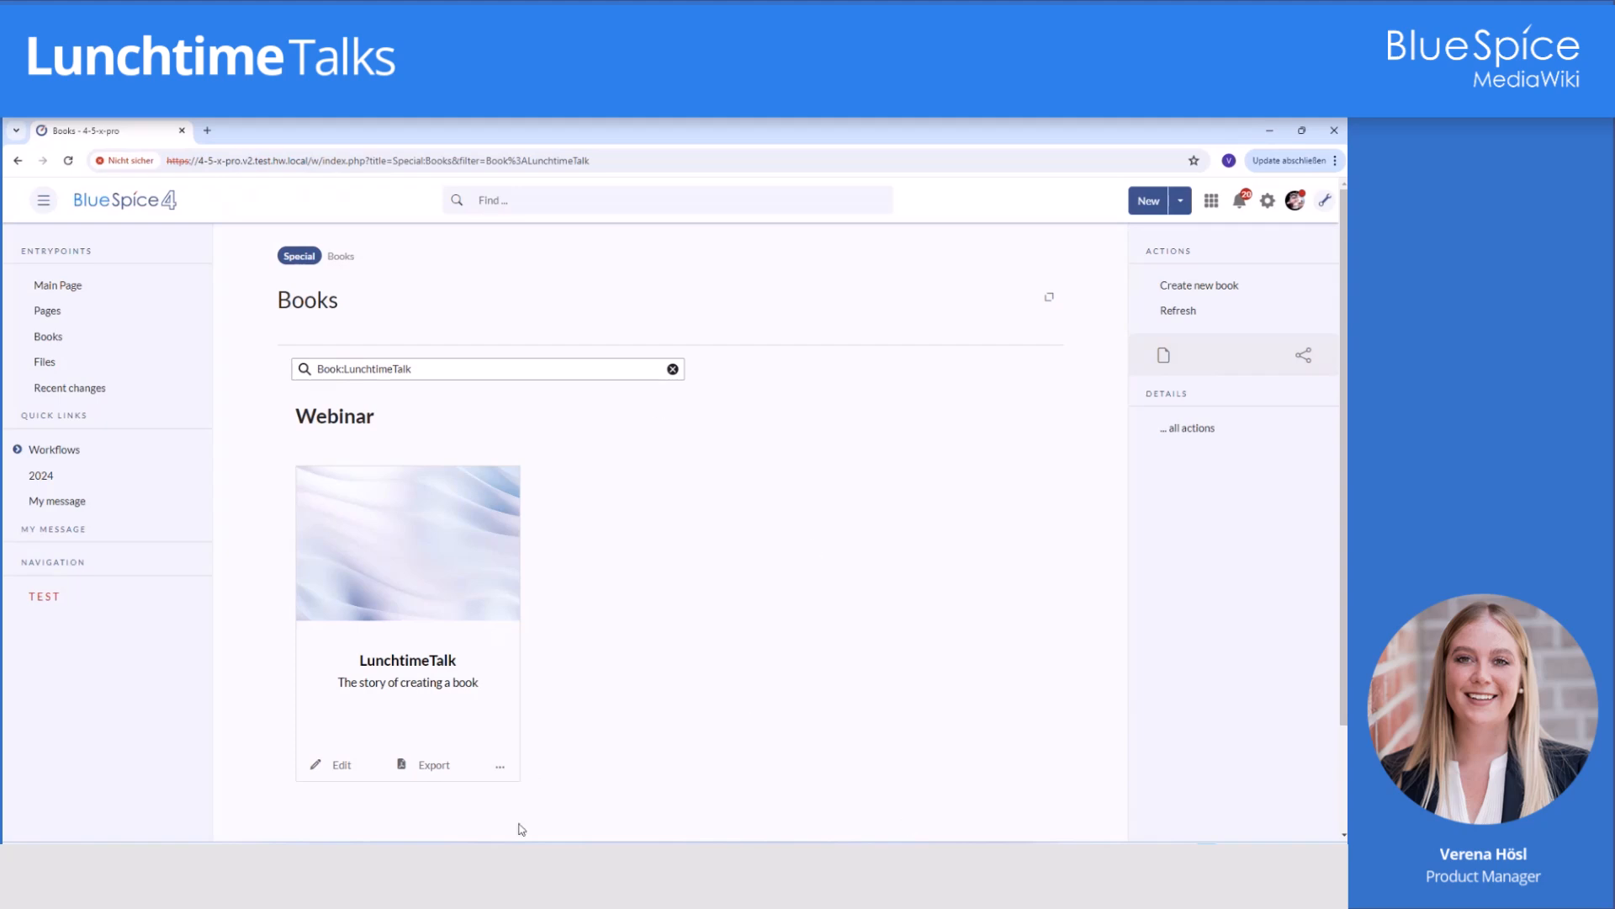
pyautogui.click(342, 767)
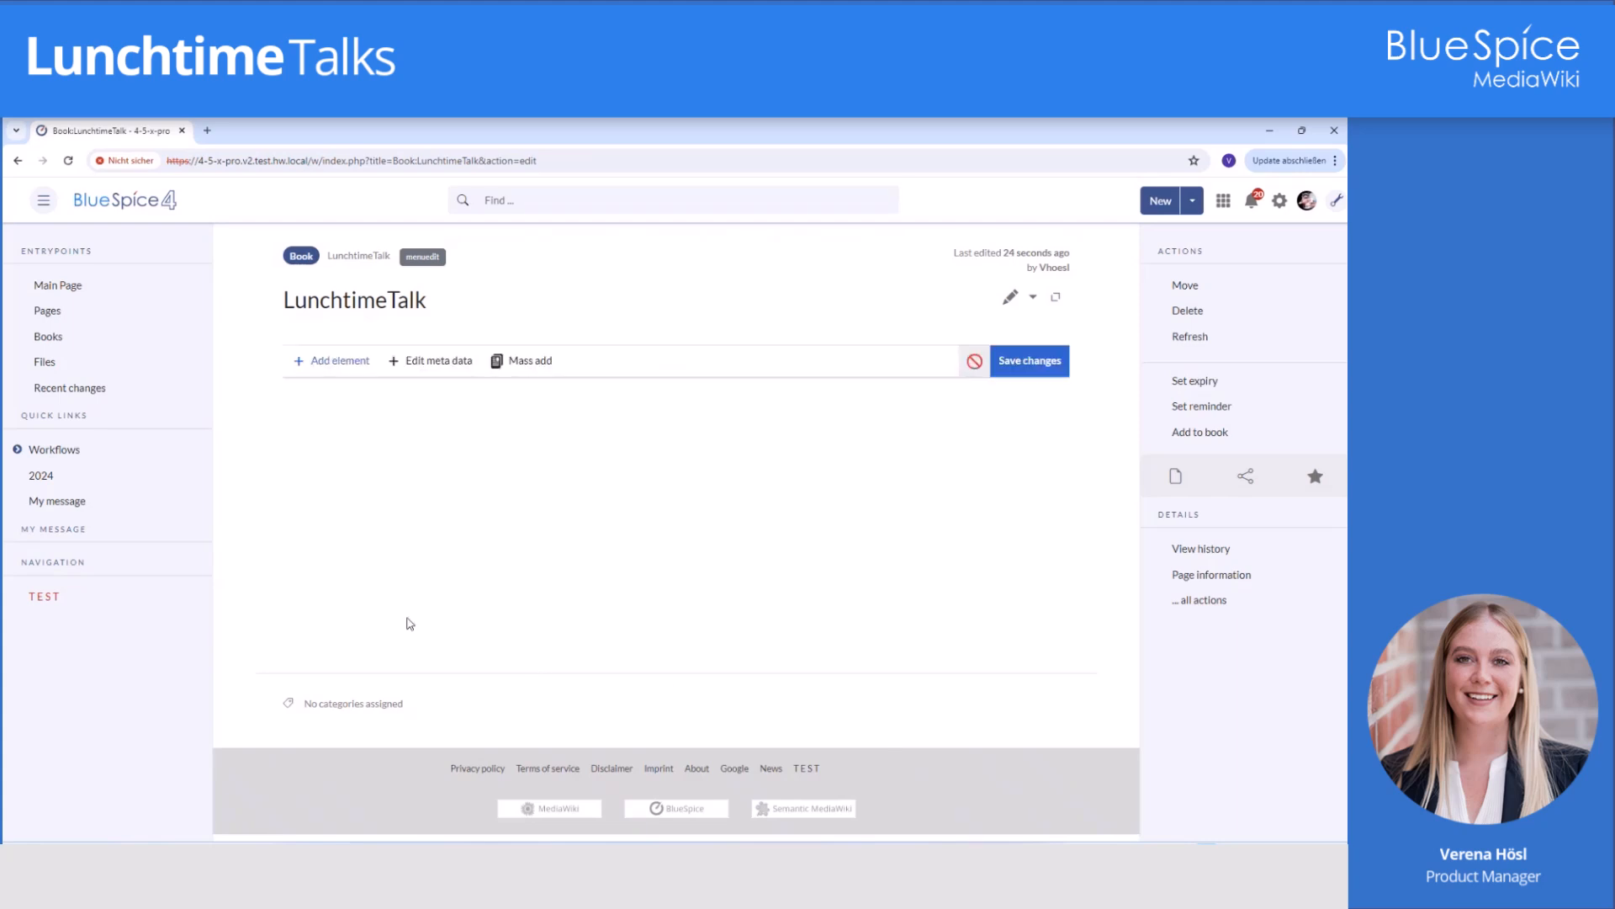
pyautogui.click(335, 360)
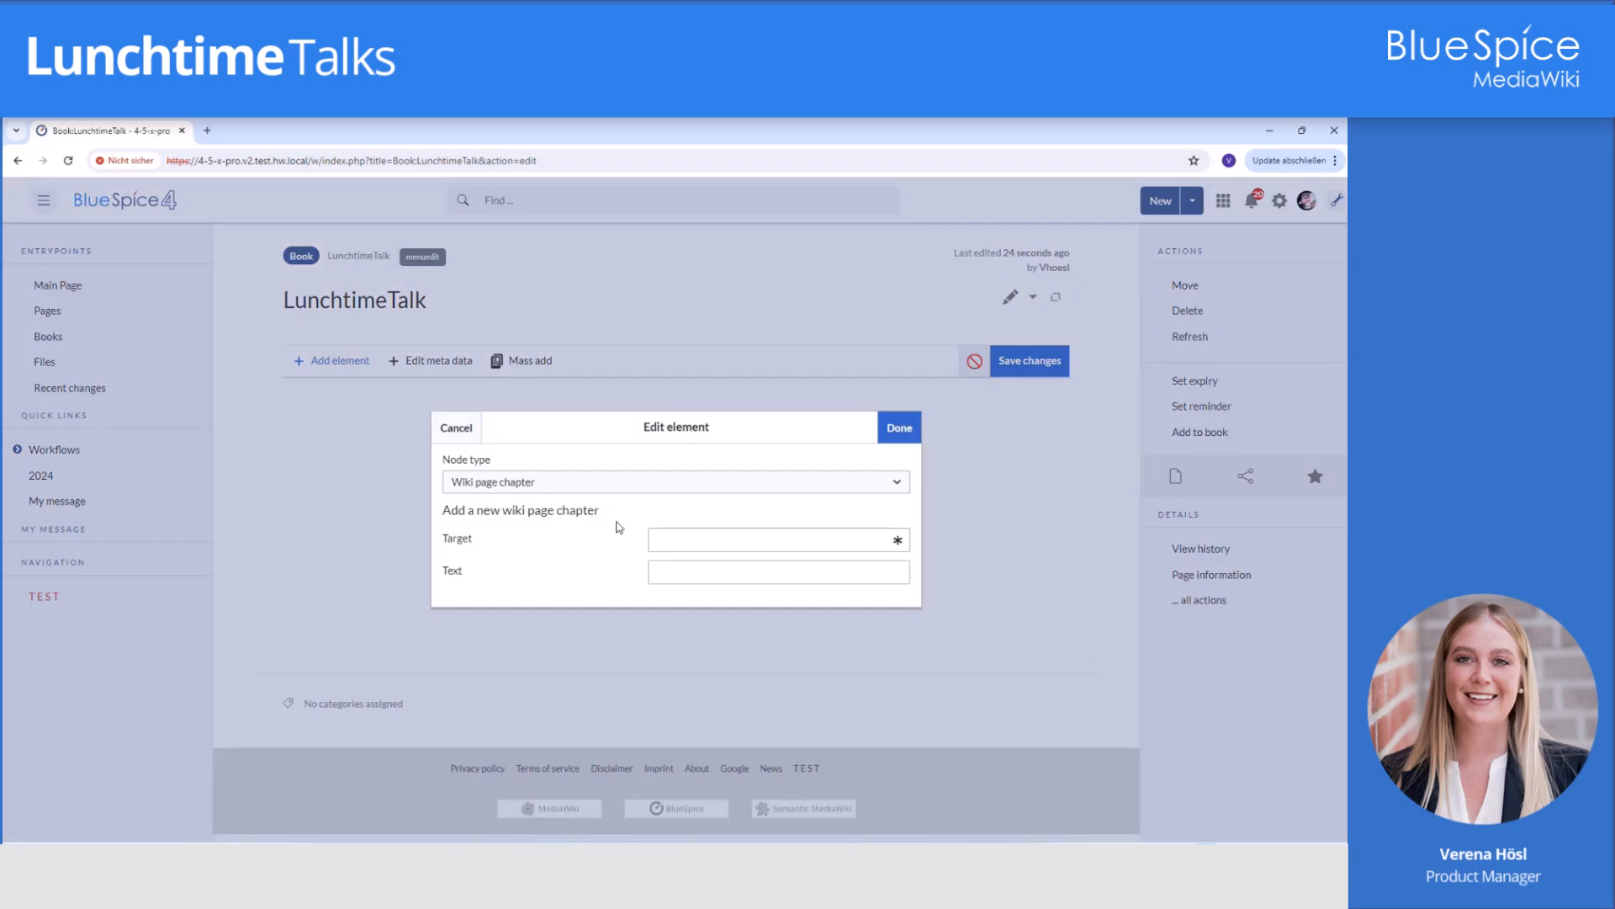
pyautogui.click(520, 490)
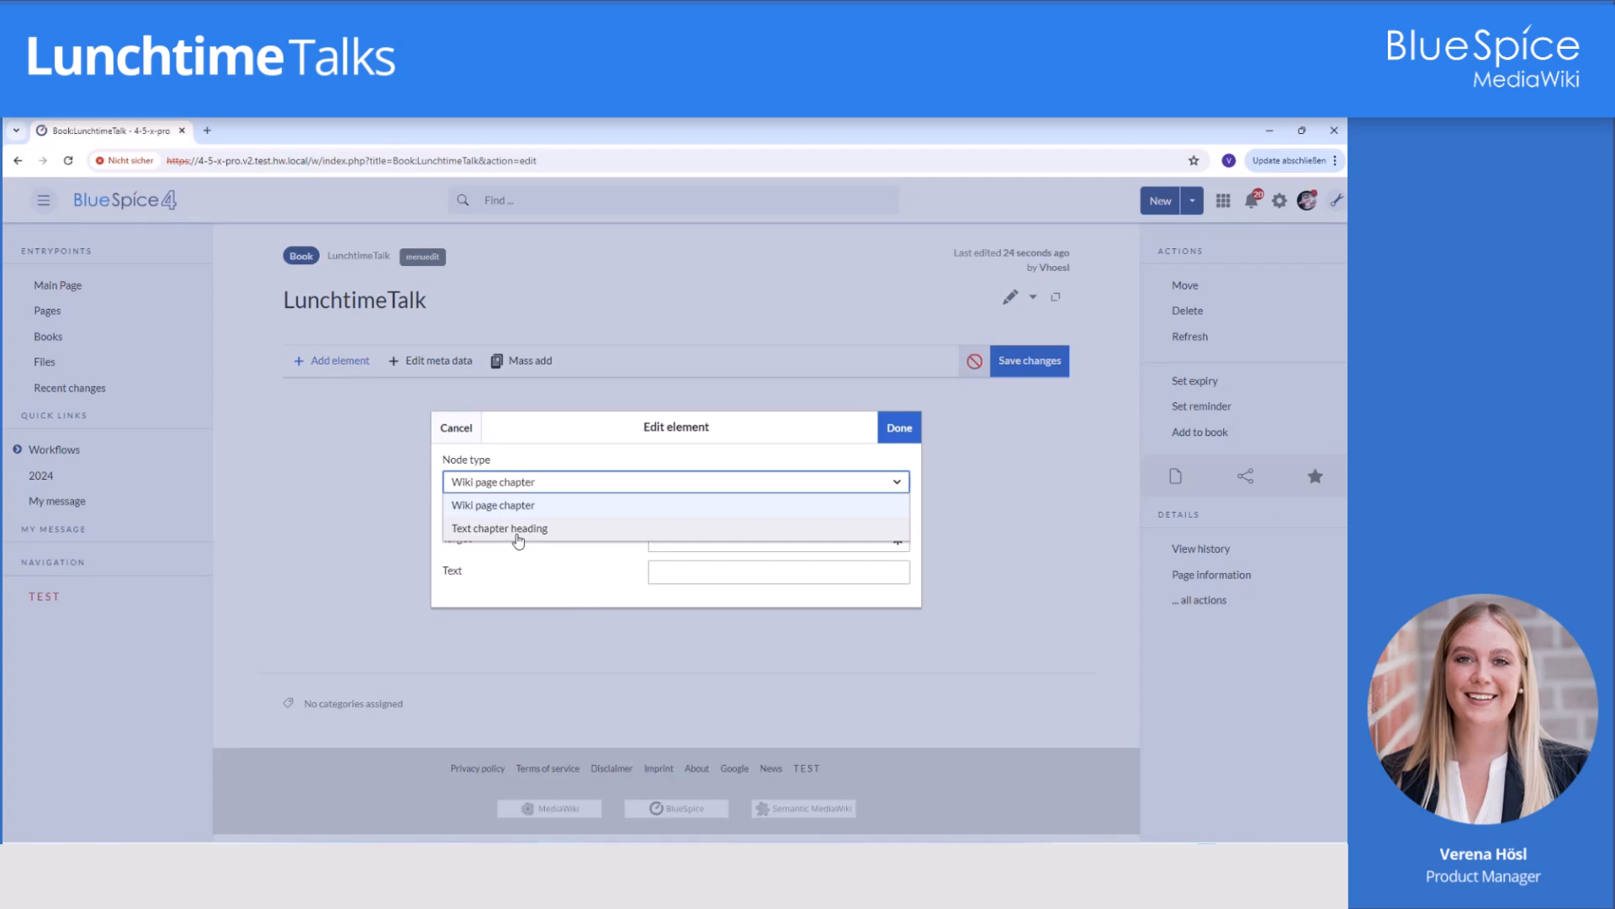
pyautogui.click(552, 579)
pyautogui.click(753, 542)
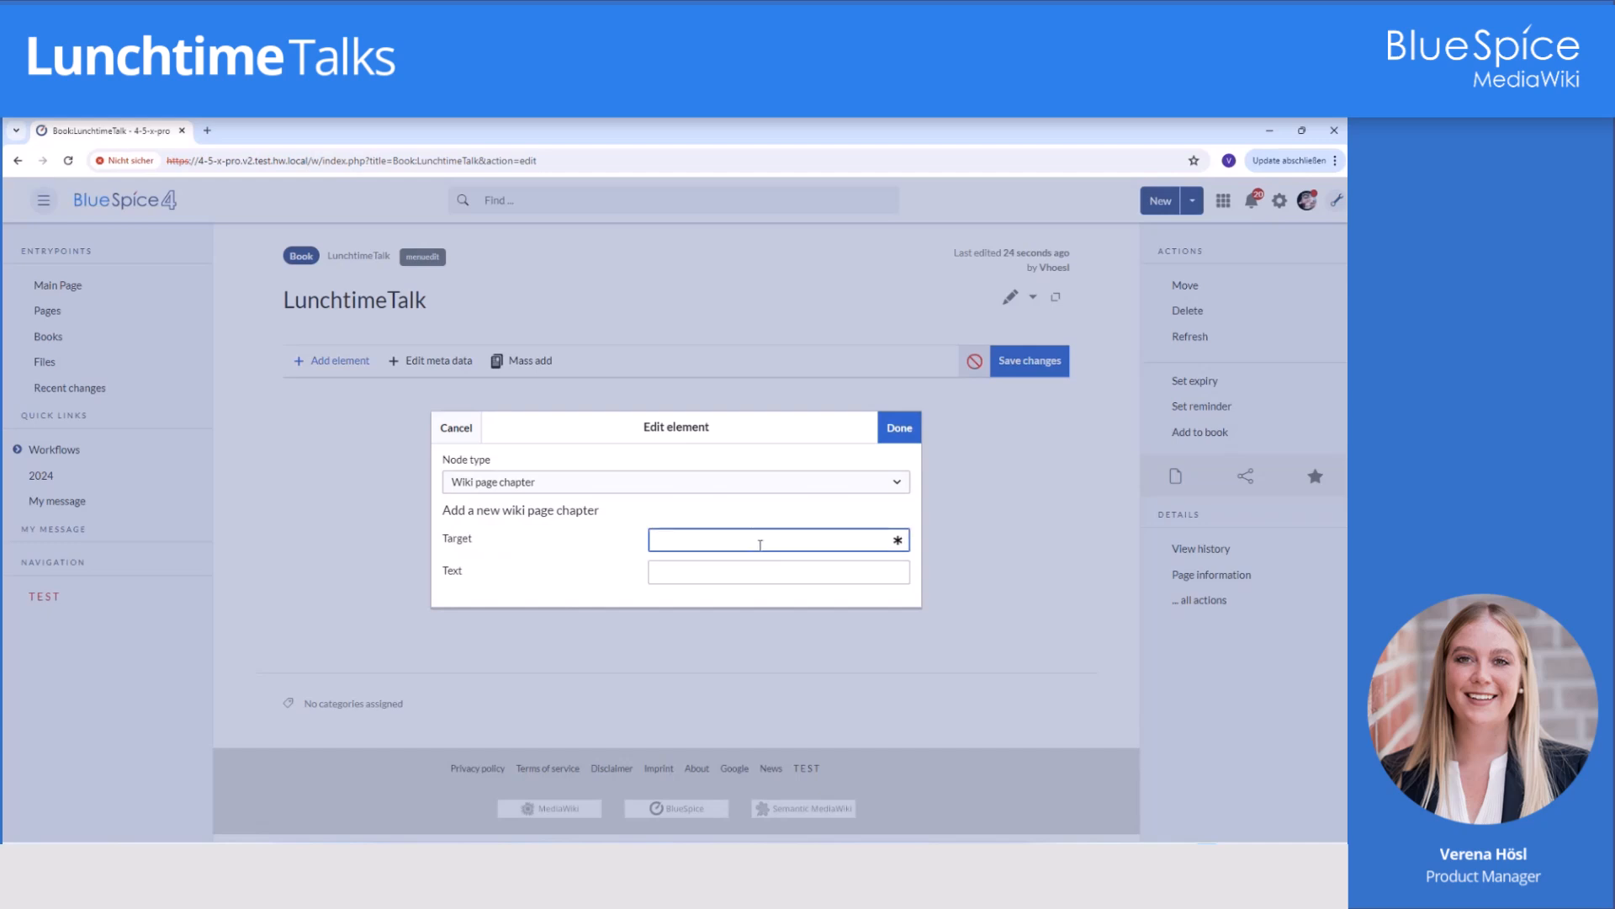
pyautogui.write('VH:Book')
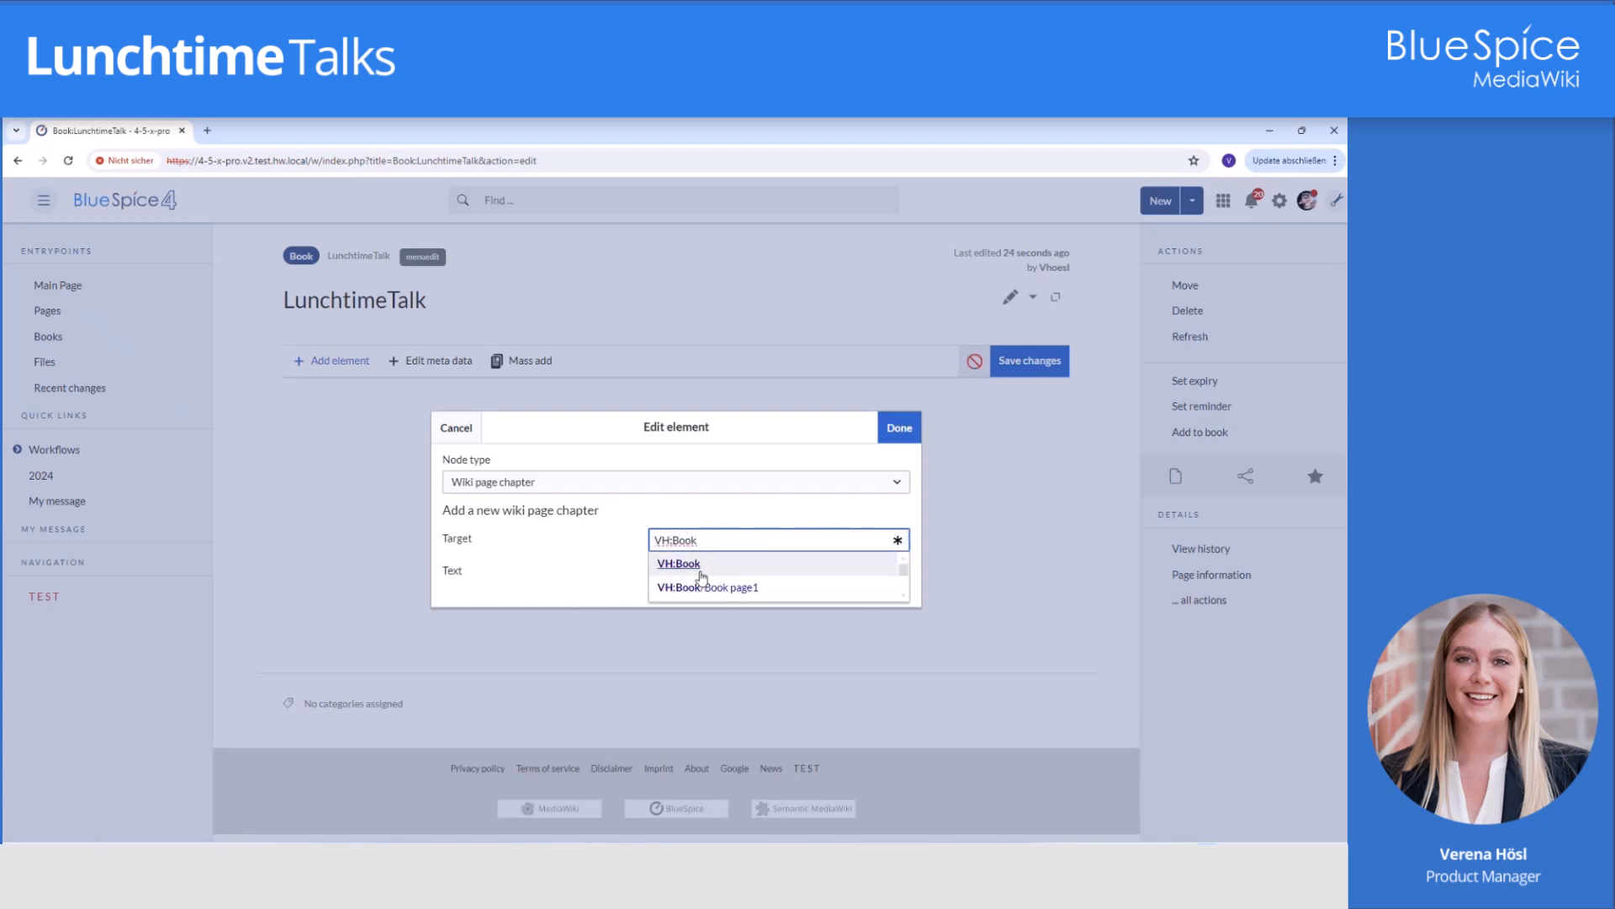
pyautogui.click(530, 584)
pyautogui.click(694, 572)
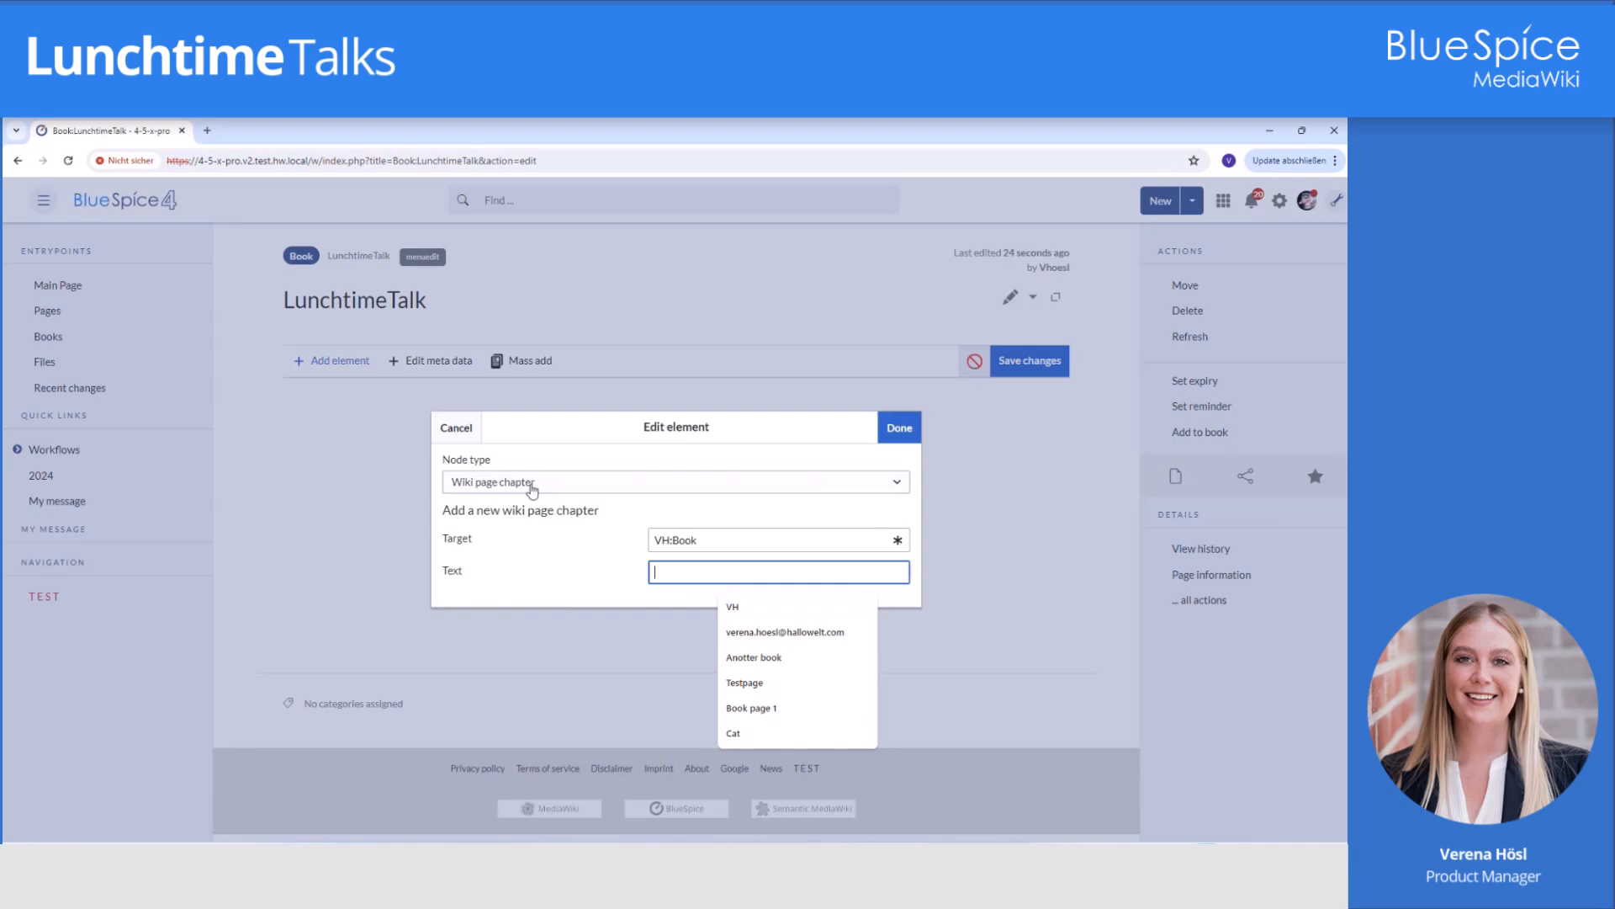
pyautogui.click(463, 428)
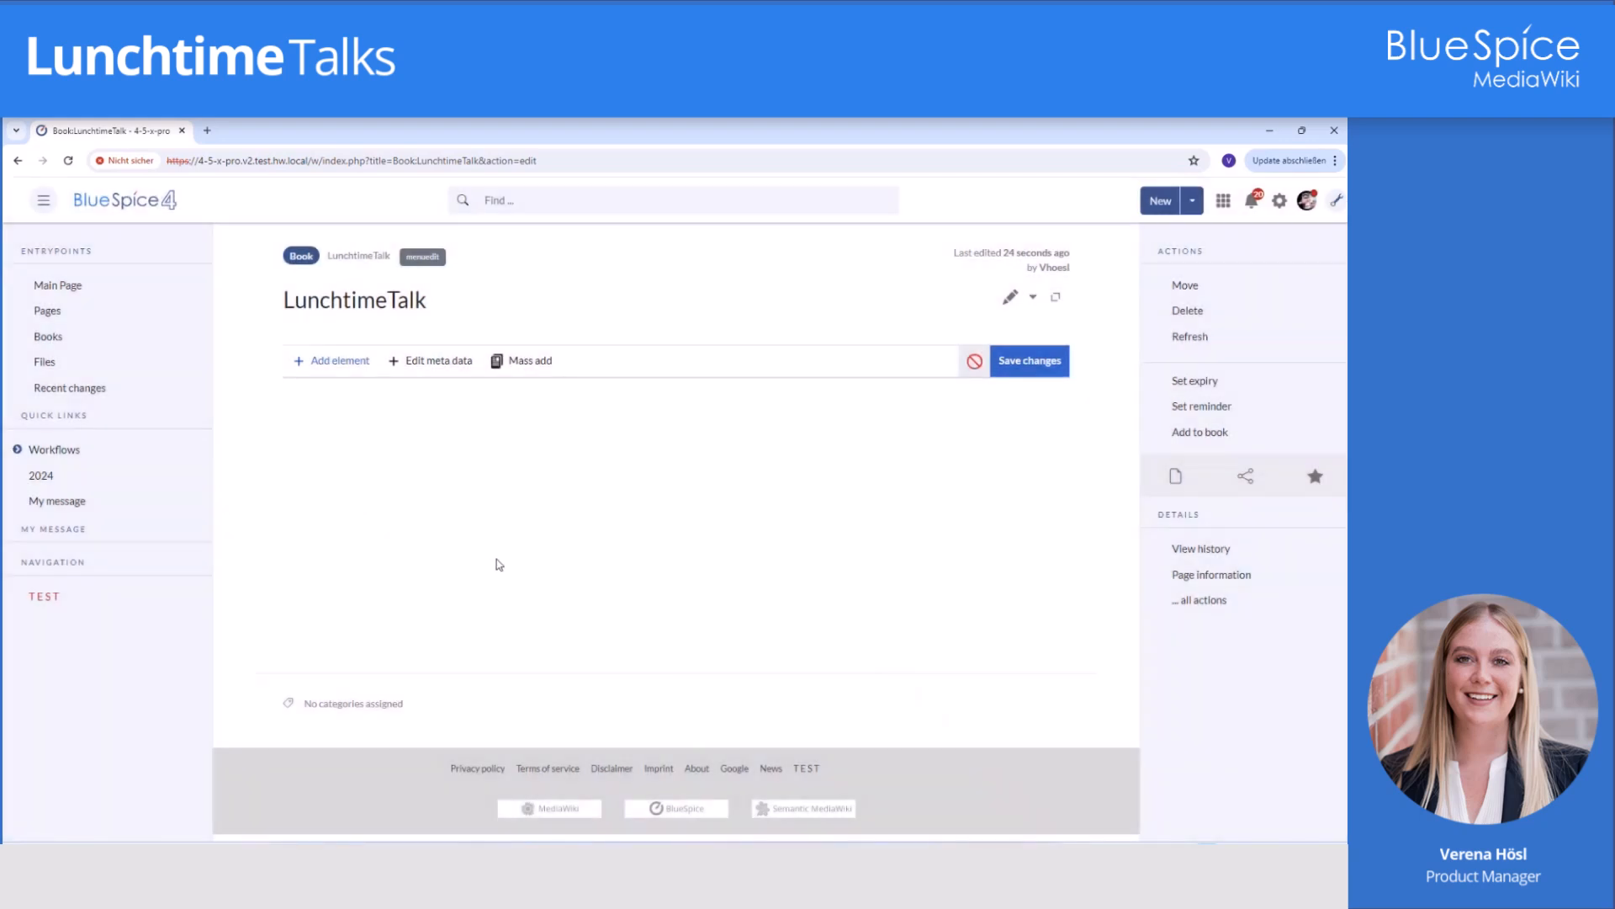
# Review the LunchtimeTalk book's metadata fields and close them without making changes.
pyautogui.click(438, 375)
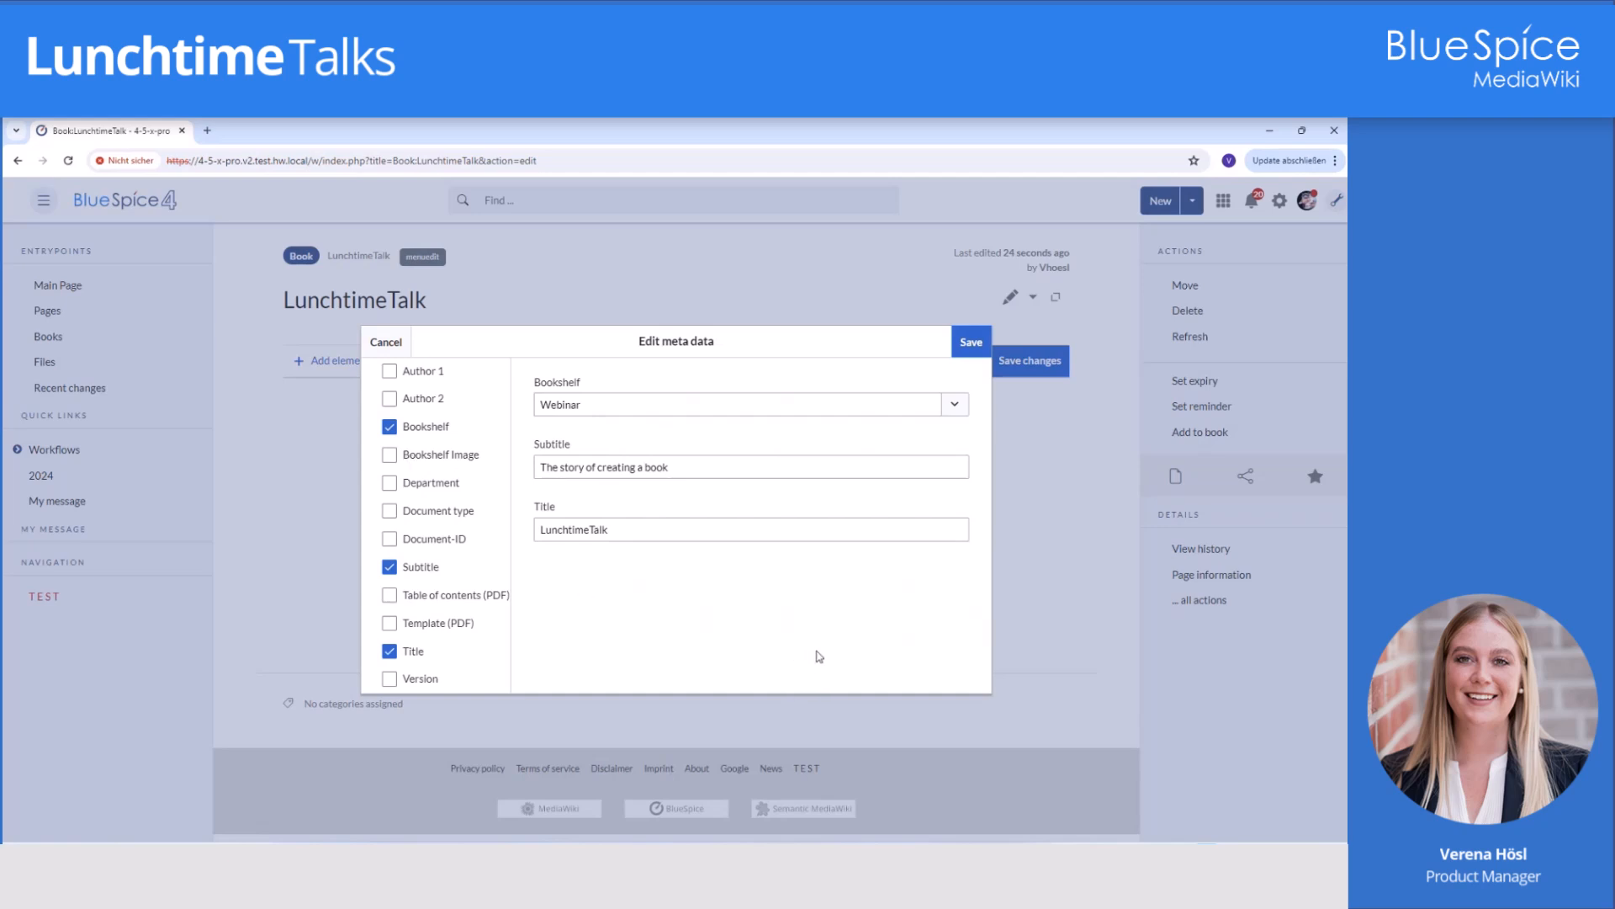
pyautogui.click(411, 345)
# Mass-add all subpages of the wiki page VH:LunchtimeTalk to the book as chapters.
pyautogui.click(523, 374)
pyautogui.click(894, 527)
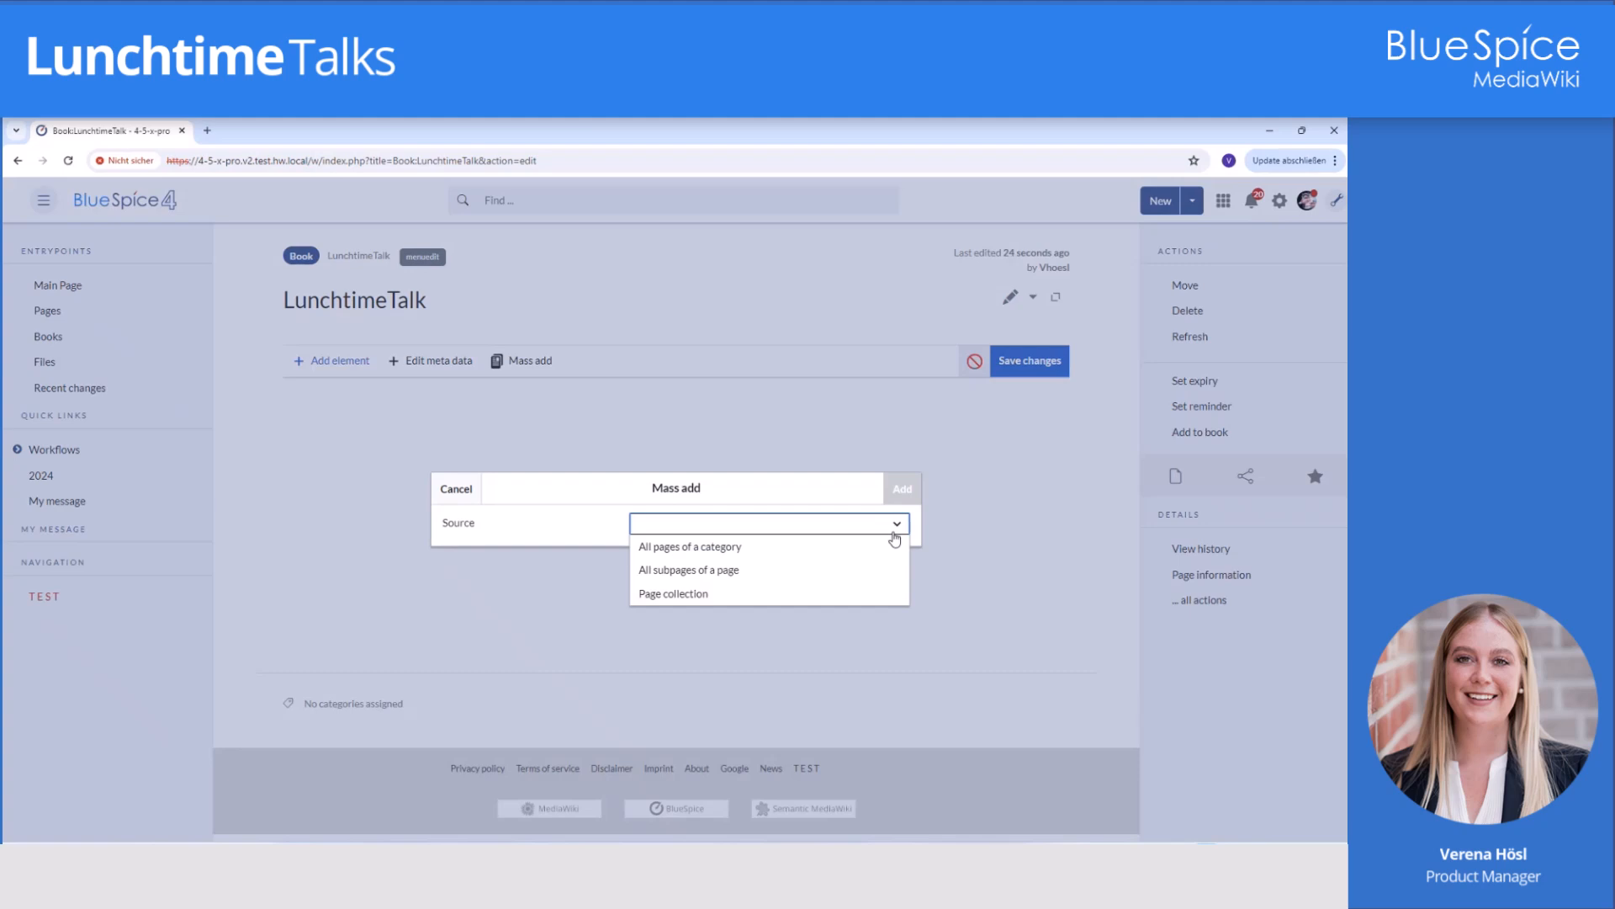
pyautogui.click(798, 572)
pyautogui.click(777, 543)
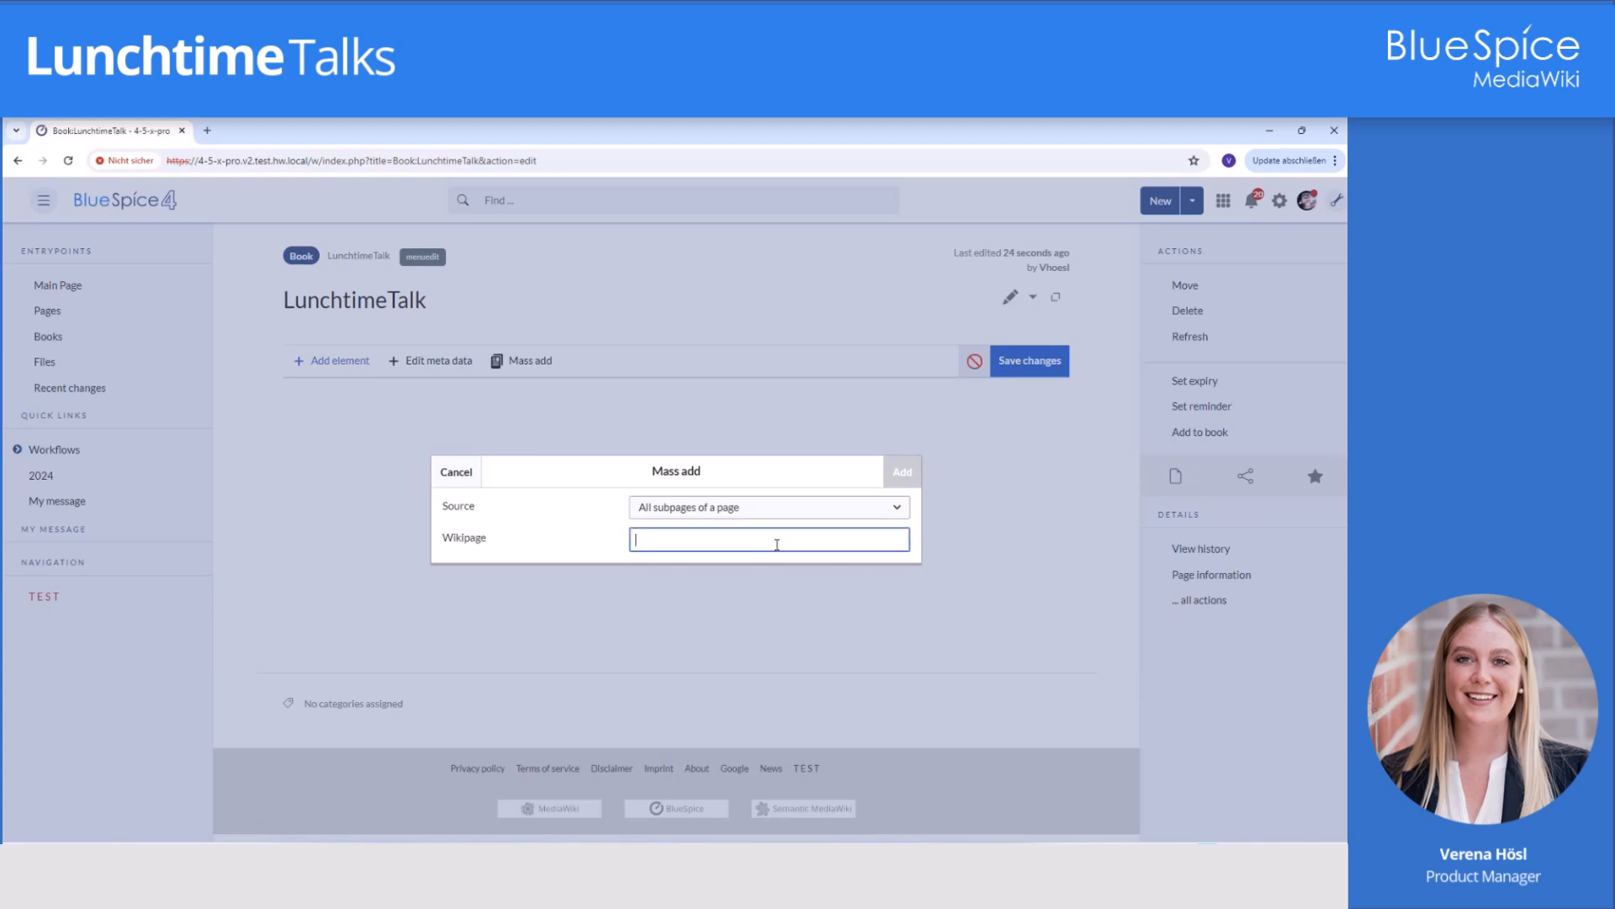
pyautogui.write('VH:Lunch')
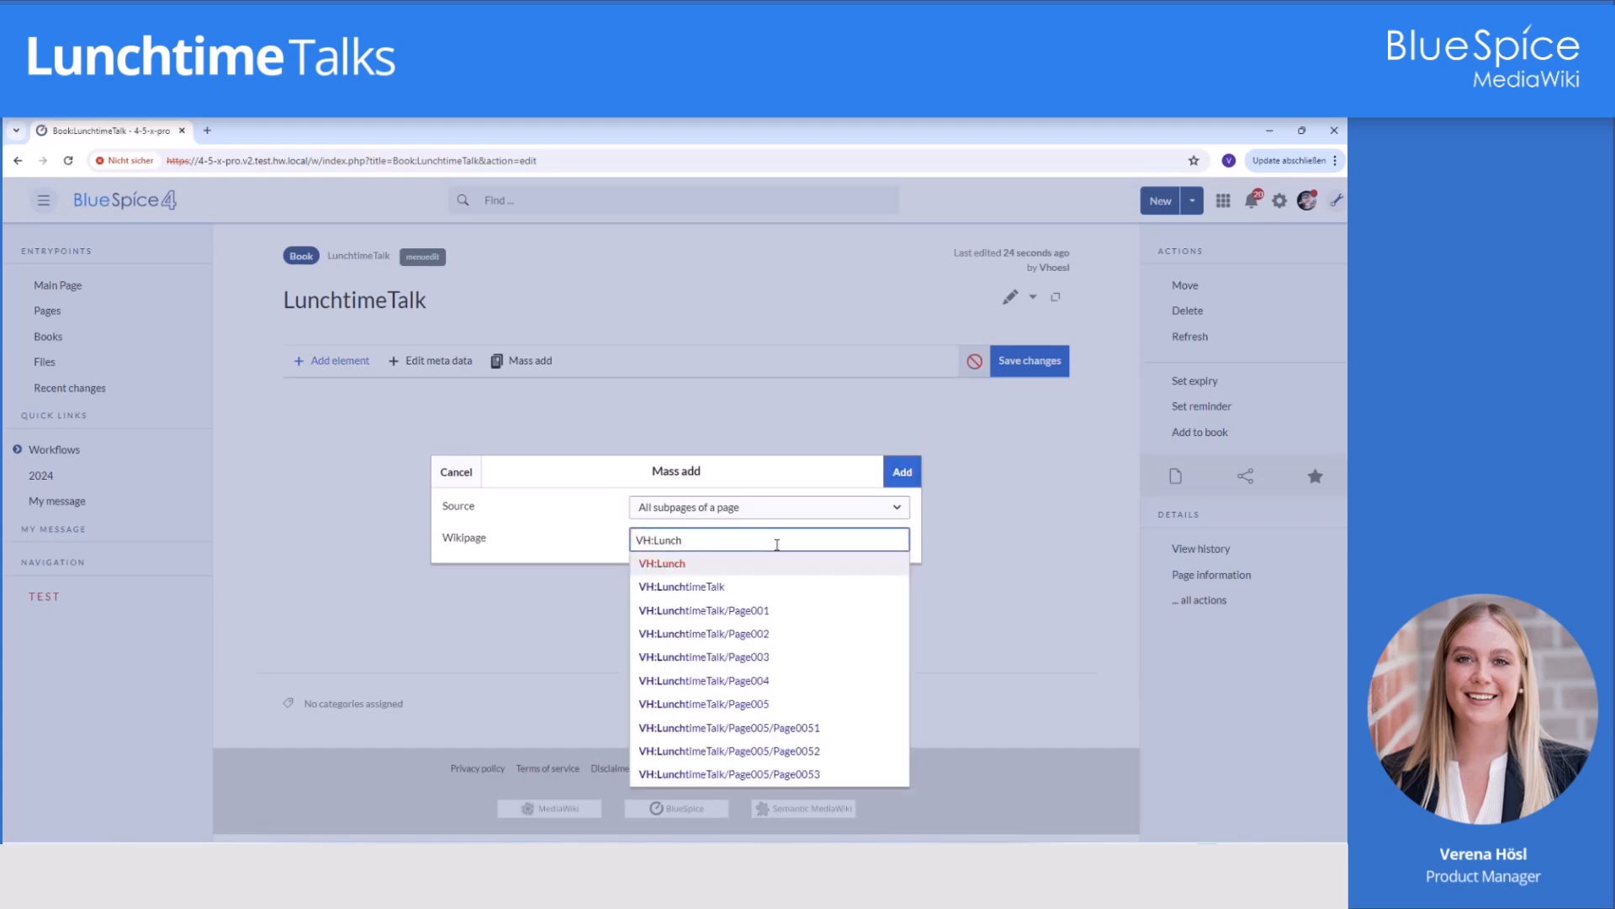
pyautogui.click(757, 588)
pyautogui.click(902, 472)
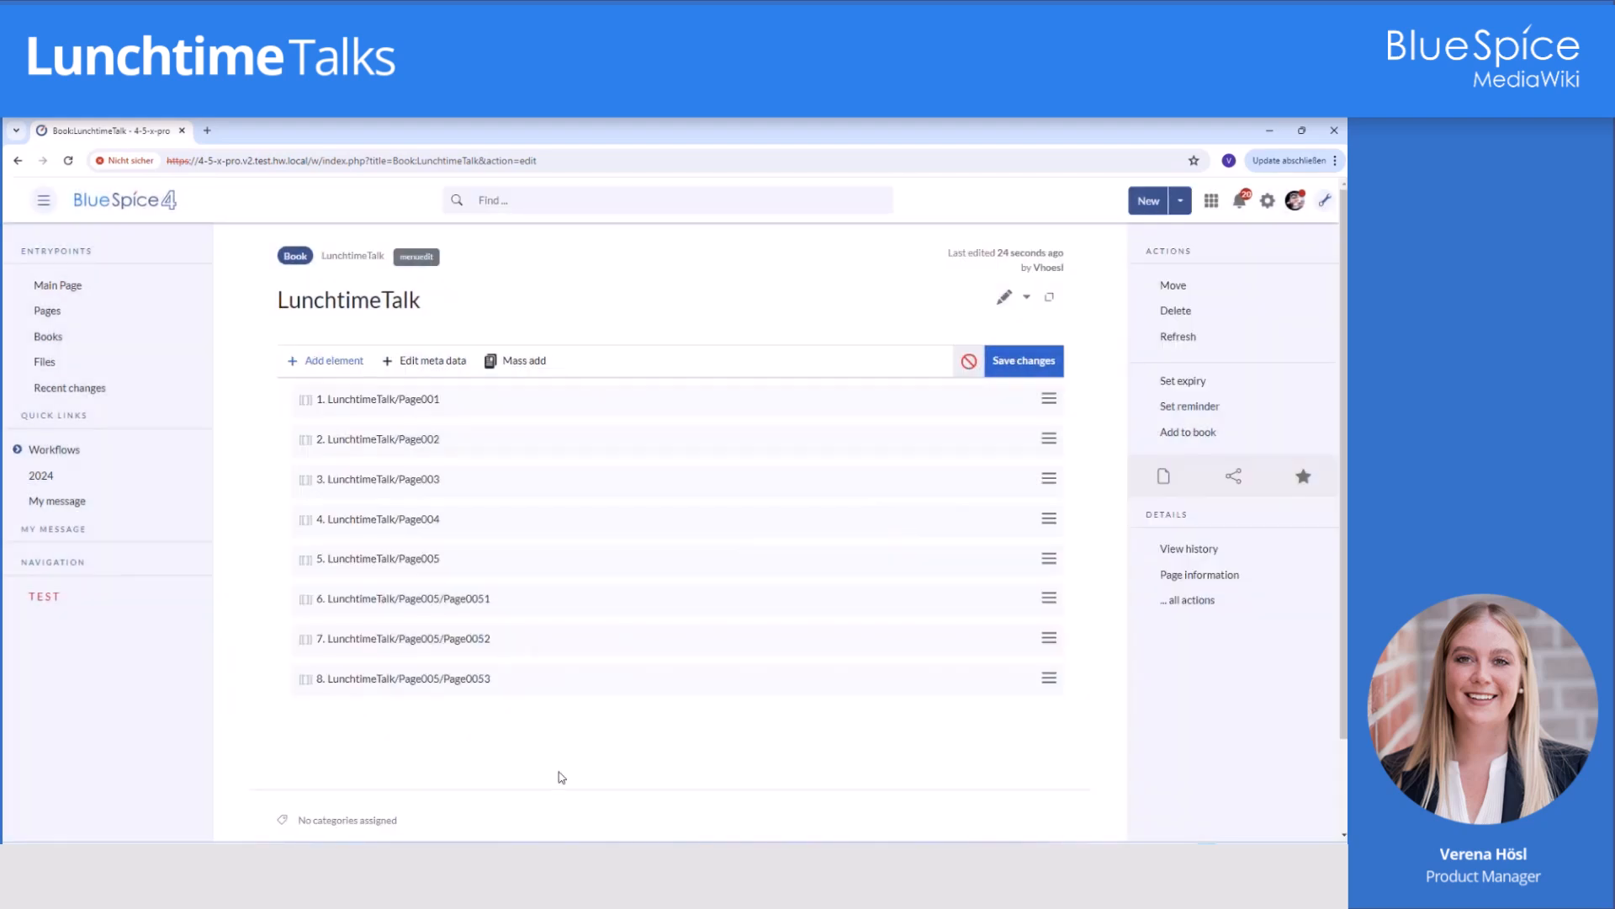
# Change the display text of the first chapter, LunchtimeTalk/Page001, to "Demonstration".
pyautogui.click(1047, 402)
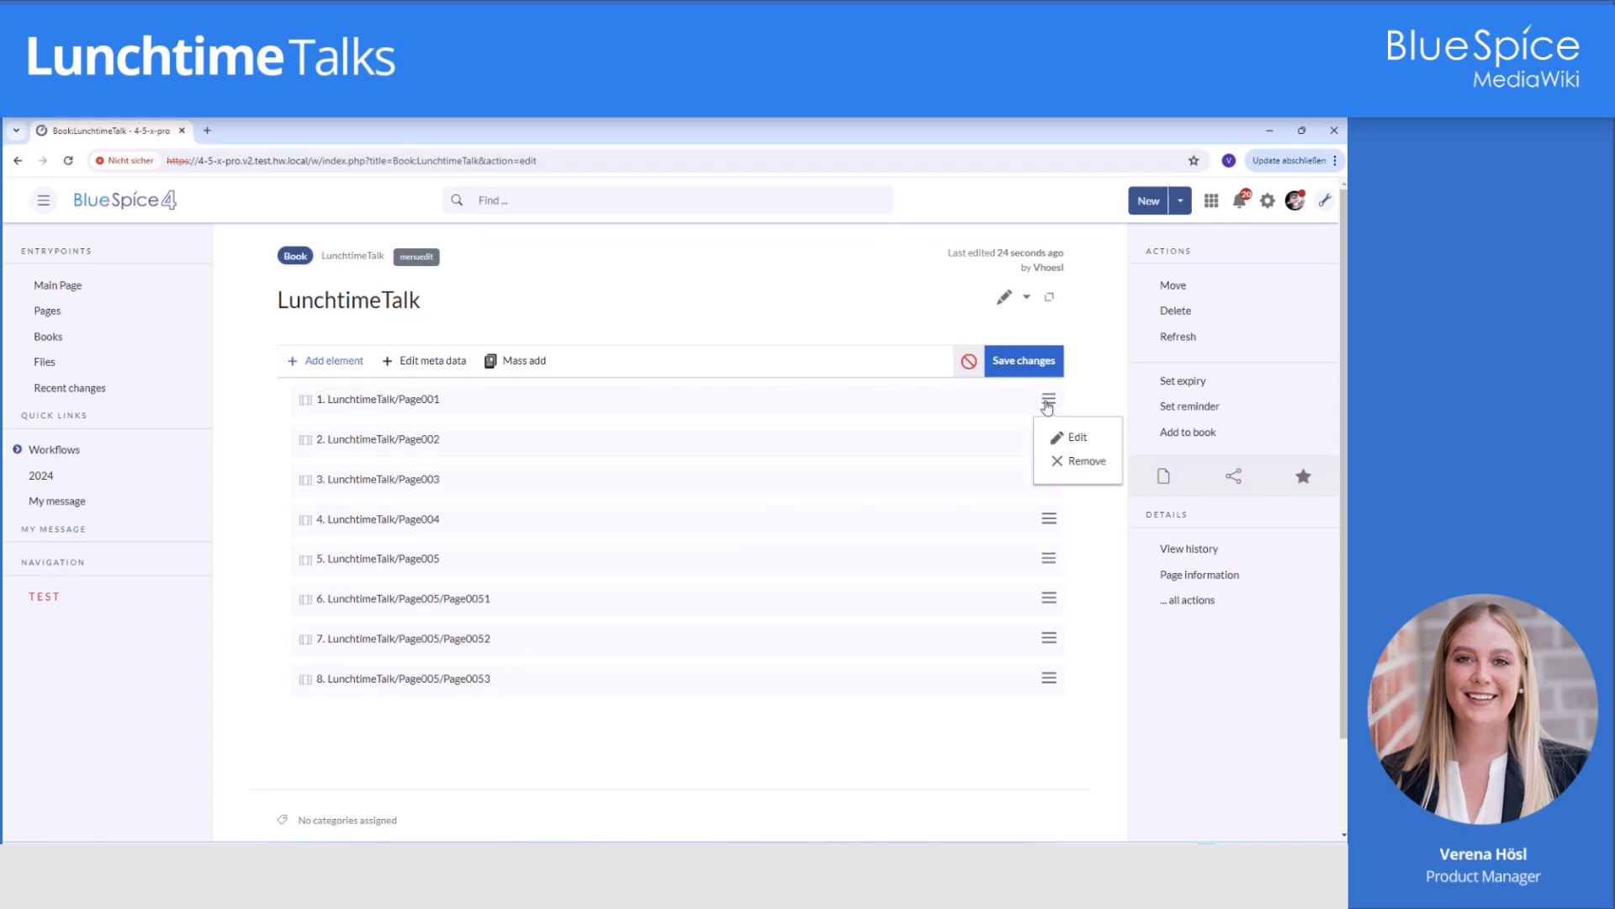
pyautogui.click(1078, 437)
pyautogui.moveTo(820, 548); pyautogui.dragTo(436, 546)
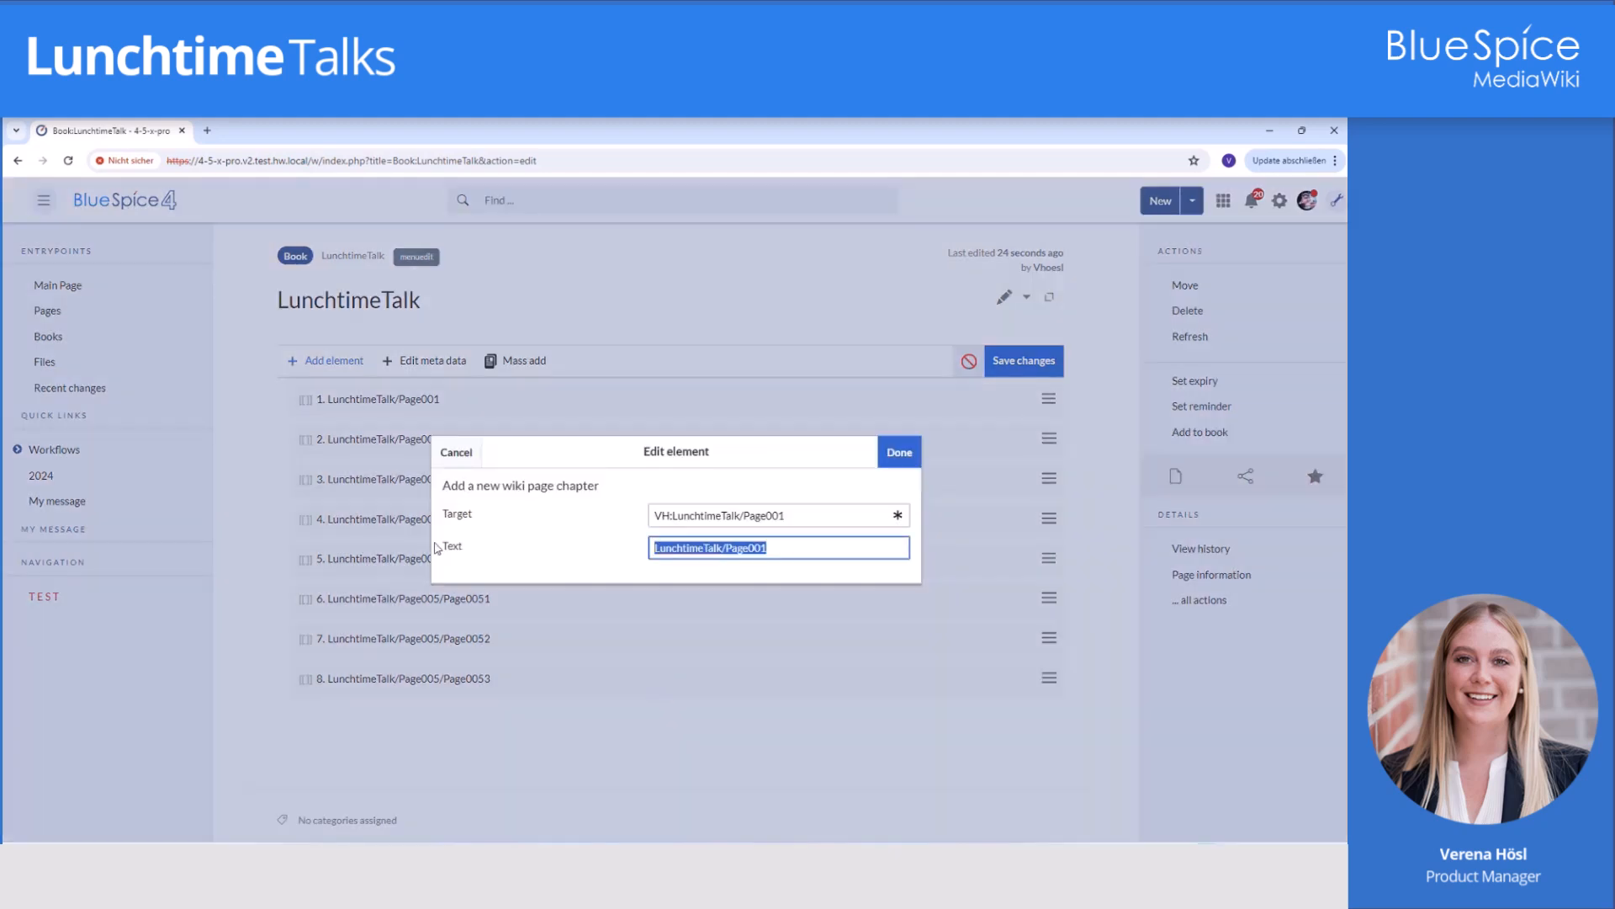
pyautogui.write('D')
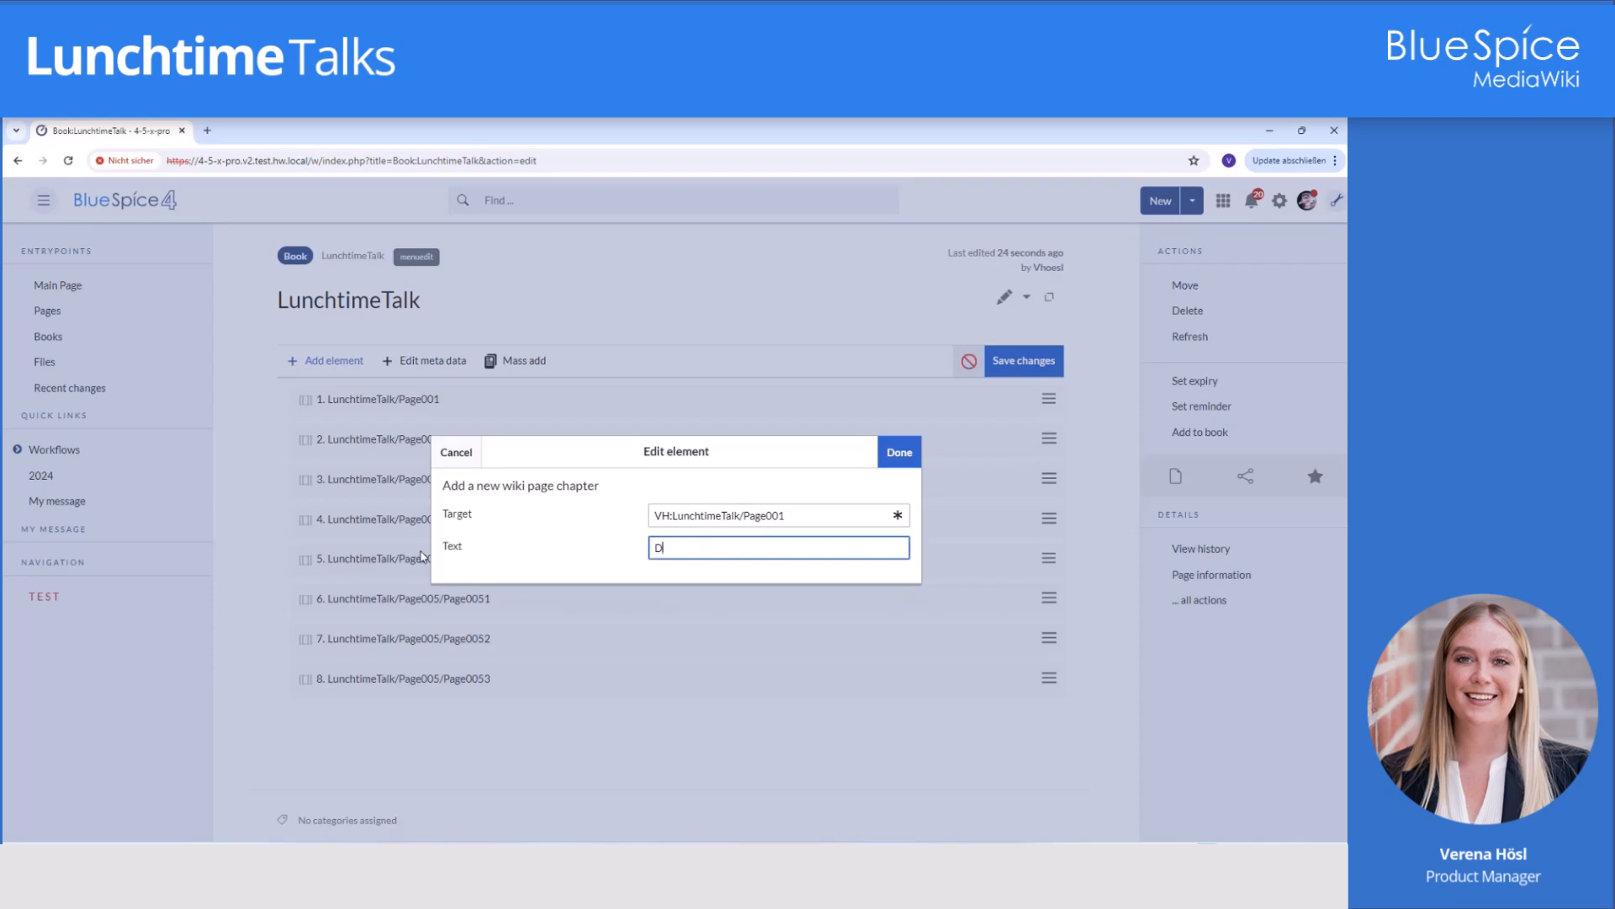
pyautogui.write('emonstration')
pyautogui.click(897, 452)
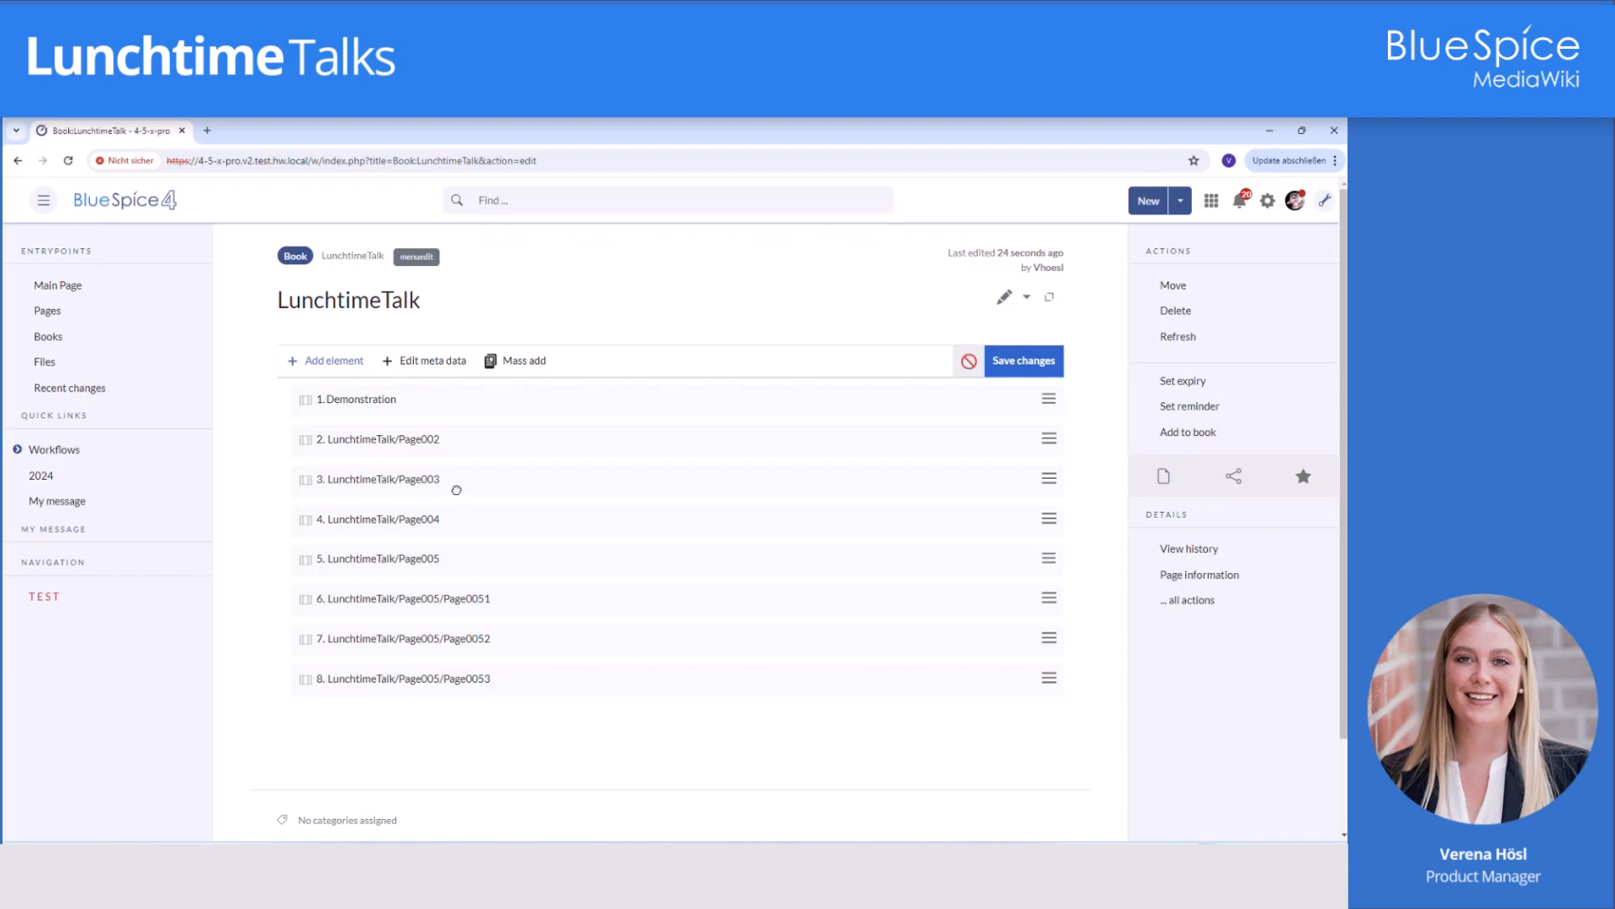
# Move the LunchtimeTalk/Page003 chapter above LunchtimeTalk/Page002 and save the book's changes.
pyautogui.moveTo(457, 488); pyautogui.dragTo(459, 439)
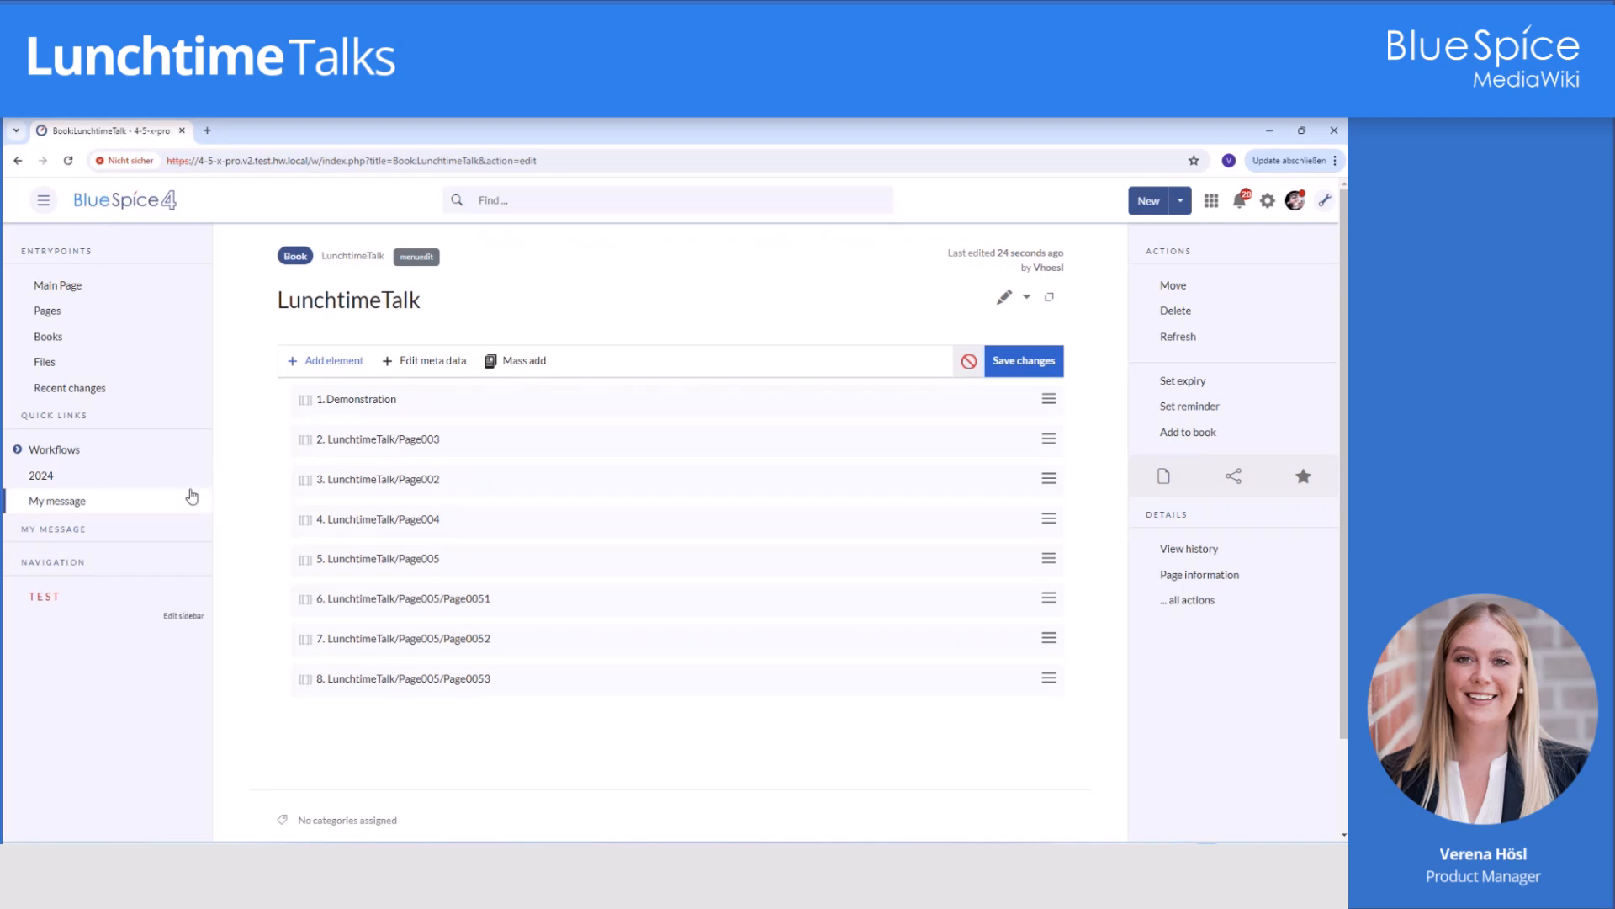
pyautogui.click(1024, 362)
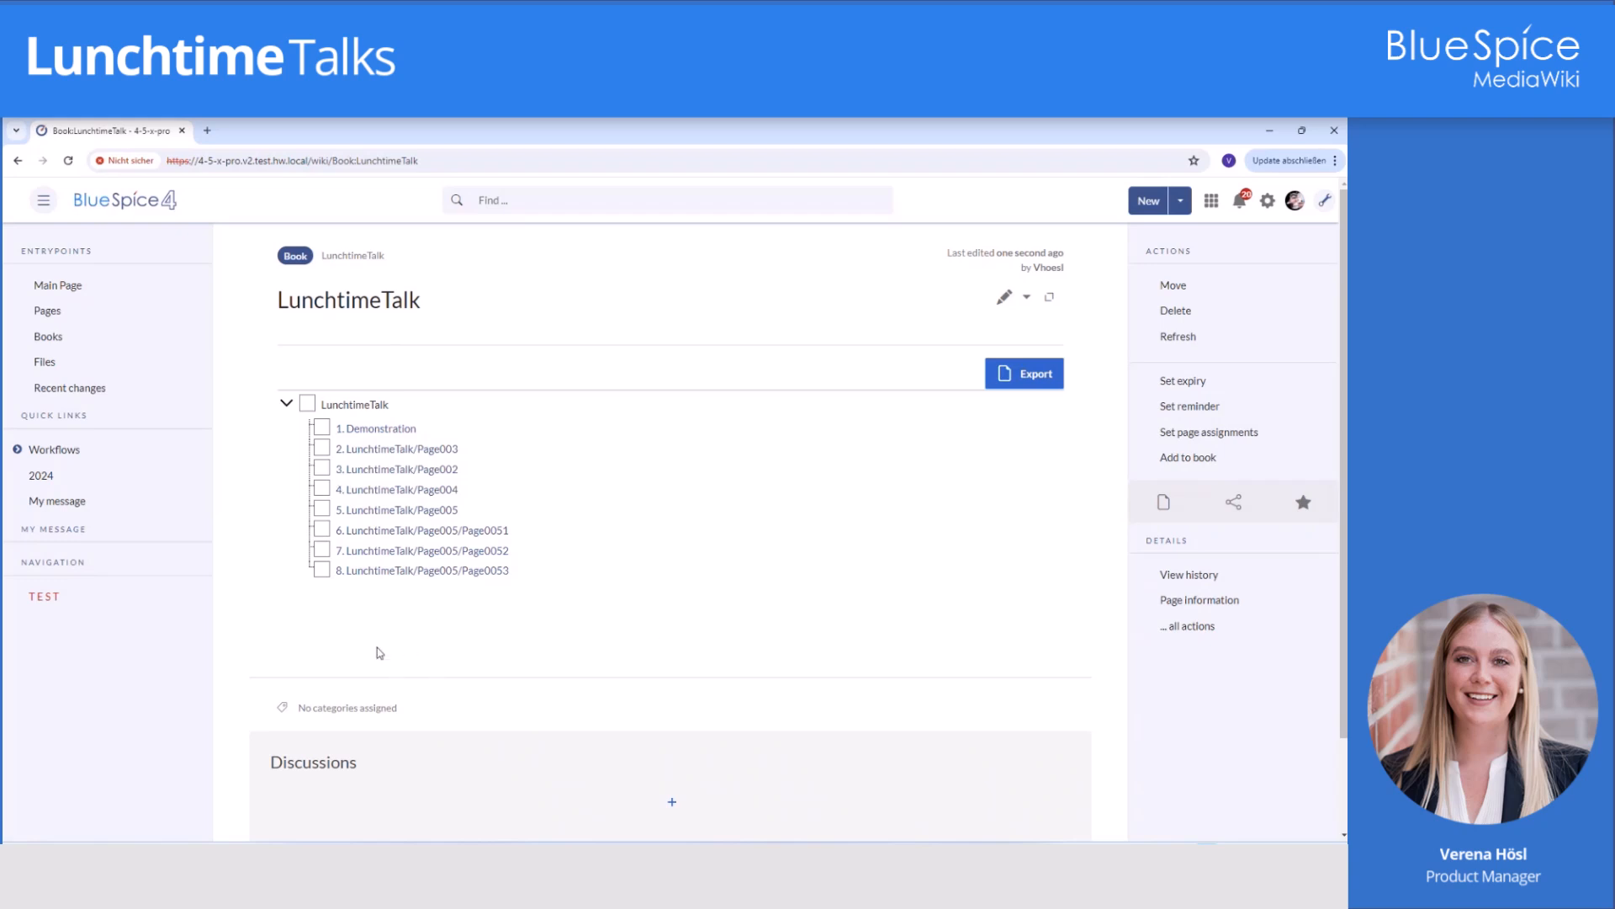
# Select the chapters Page004, Page005/Page0051 and Page005/Page0053 in the LunchtimeTalk book's chapter tree.
pyautogui.click(322, 570)
pyautogui.click(323, 530)
pyautogui.click(322, 489)
# Open the User manual from the book overview in a new tab and go from its first chapter to the book's chapter tree.
pyautogui.click(38, 338)
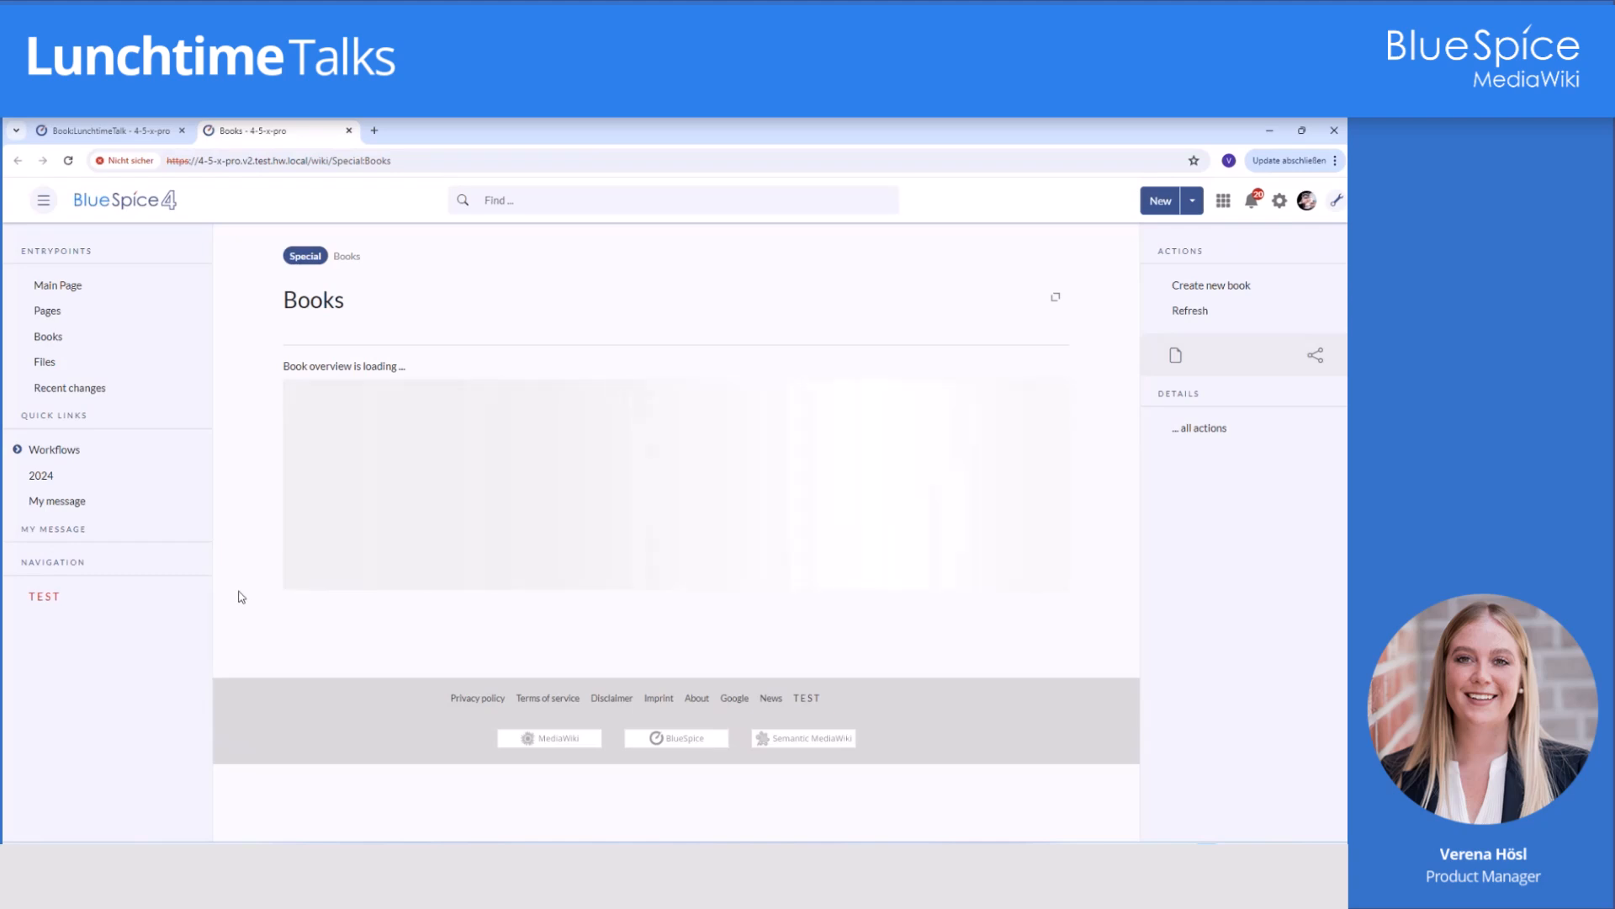
pyautogui.scroll(-2, 253, 603)
pyautogui.click(955, 534)
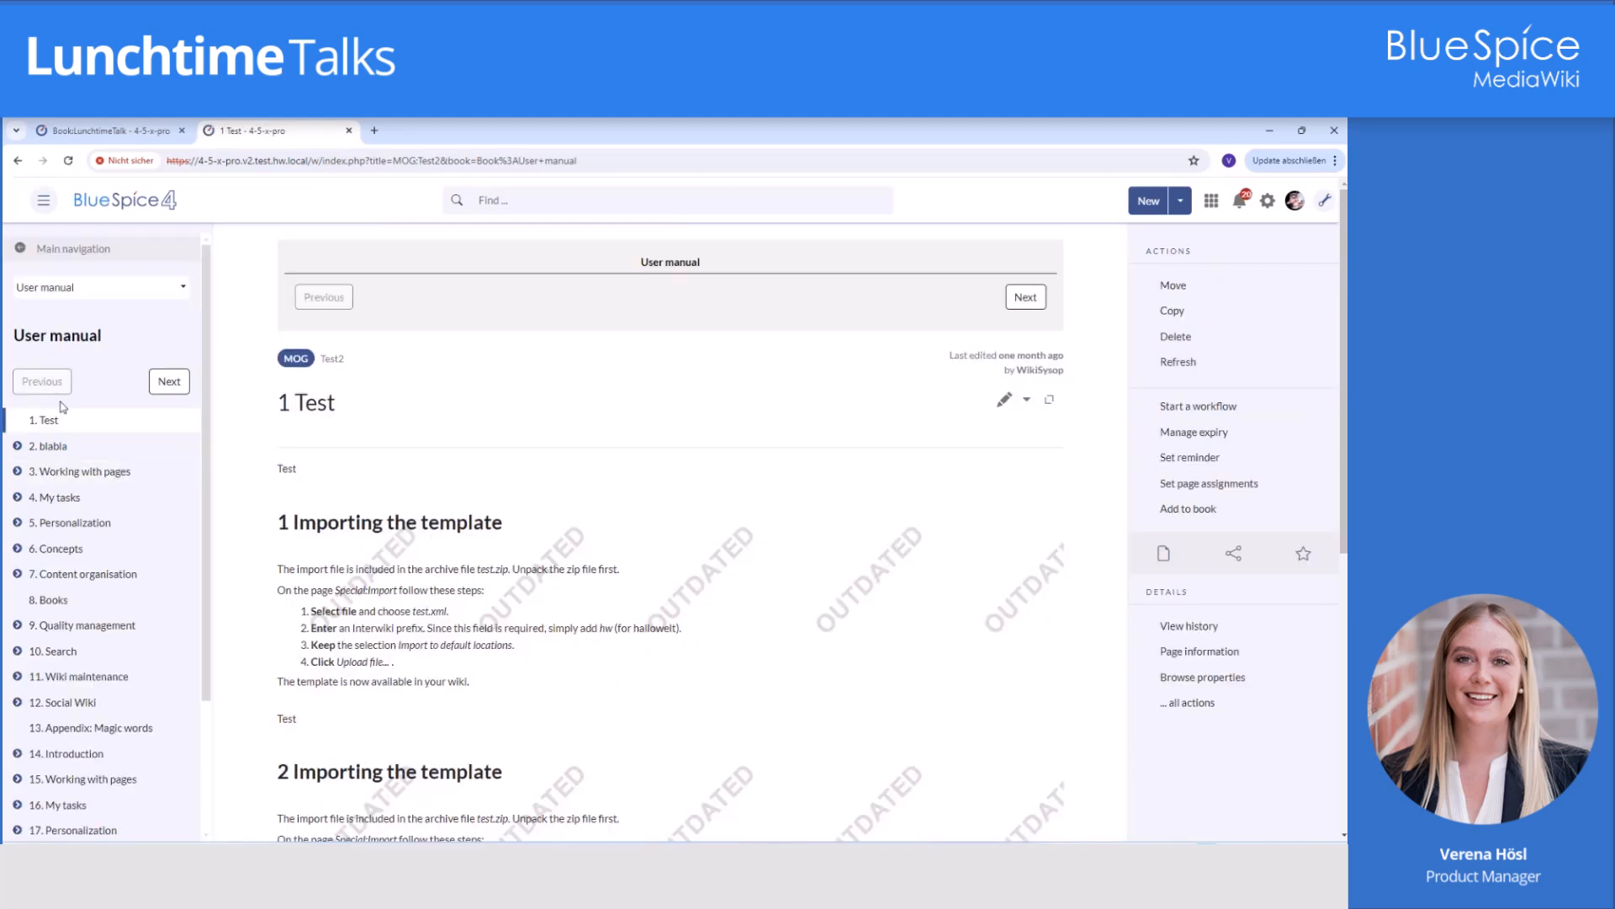
pyautogui.scroll(-5, 143, 673)
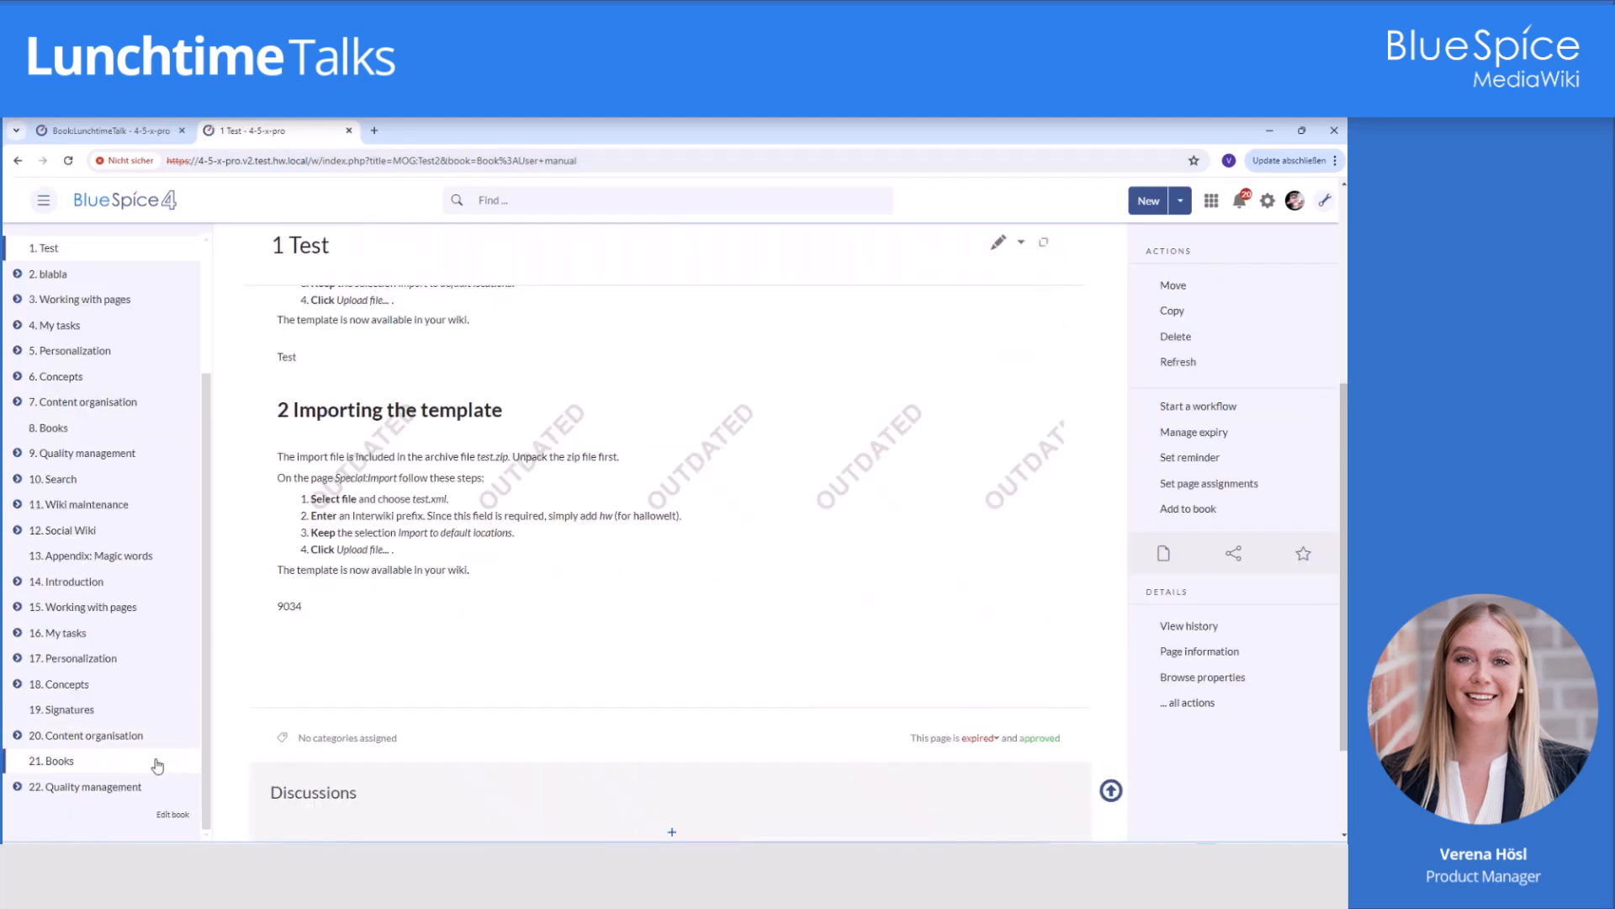
pyautogui.click(172, 813)
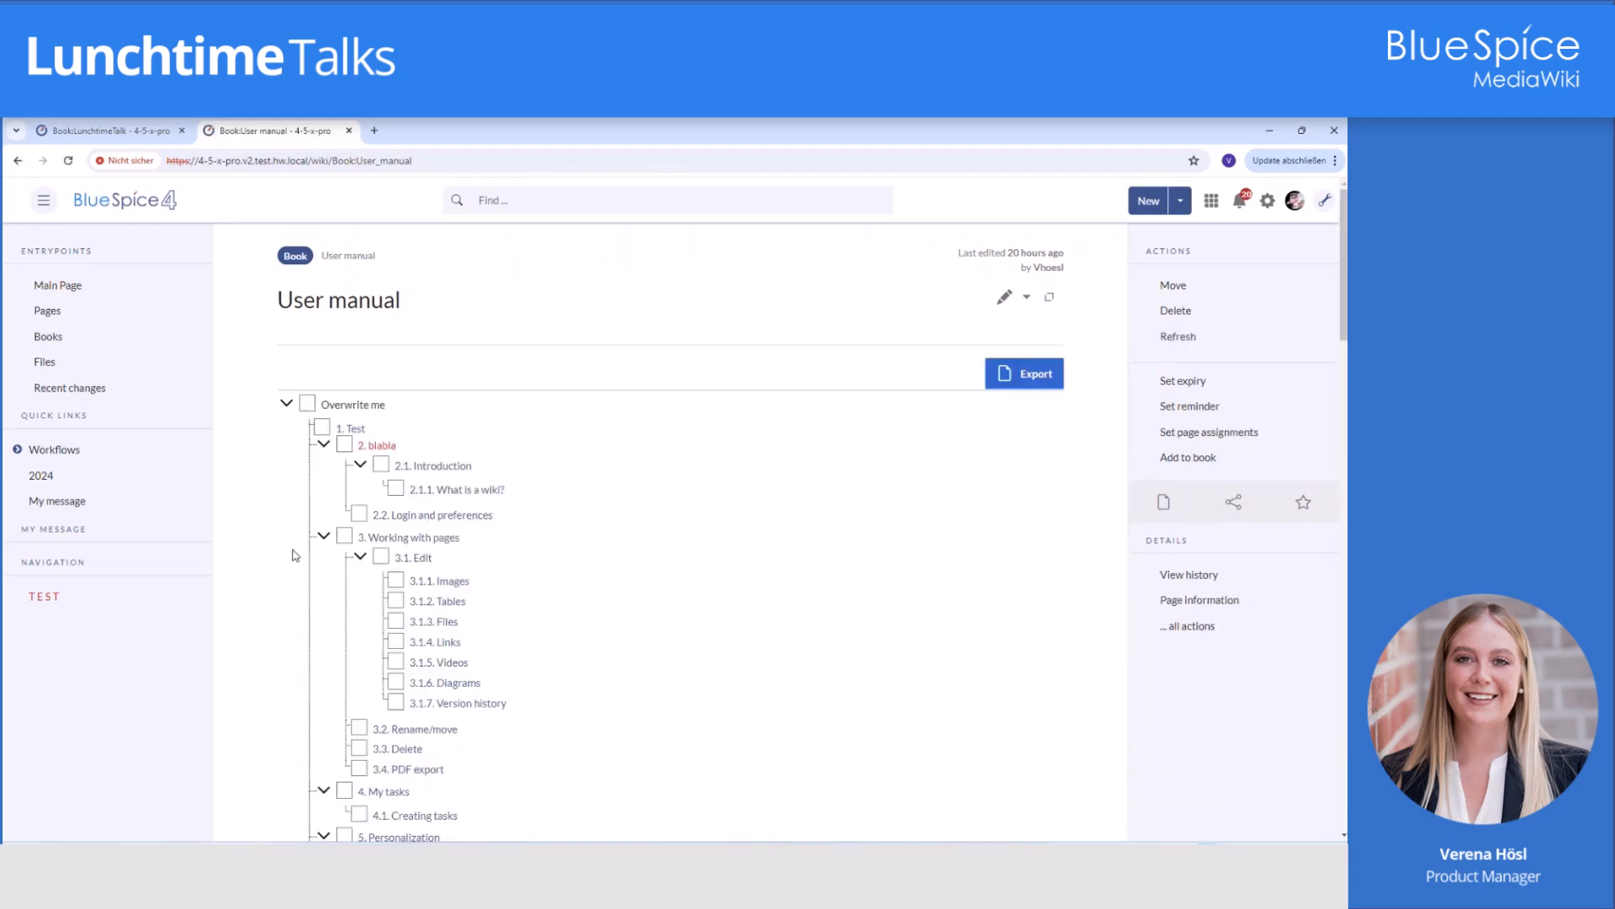
# Select the entire User manual with all its chapters, and clear the selection after looking through the tree.
pyautogui.scroll(-1, 244, 551)
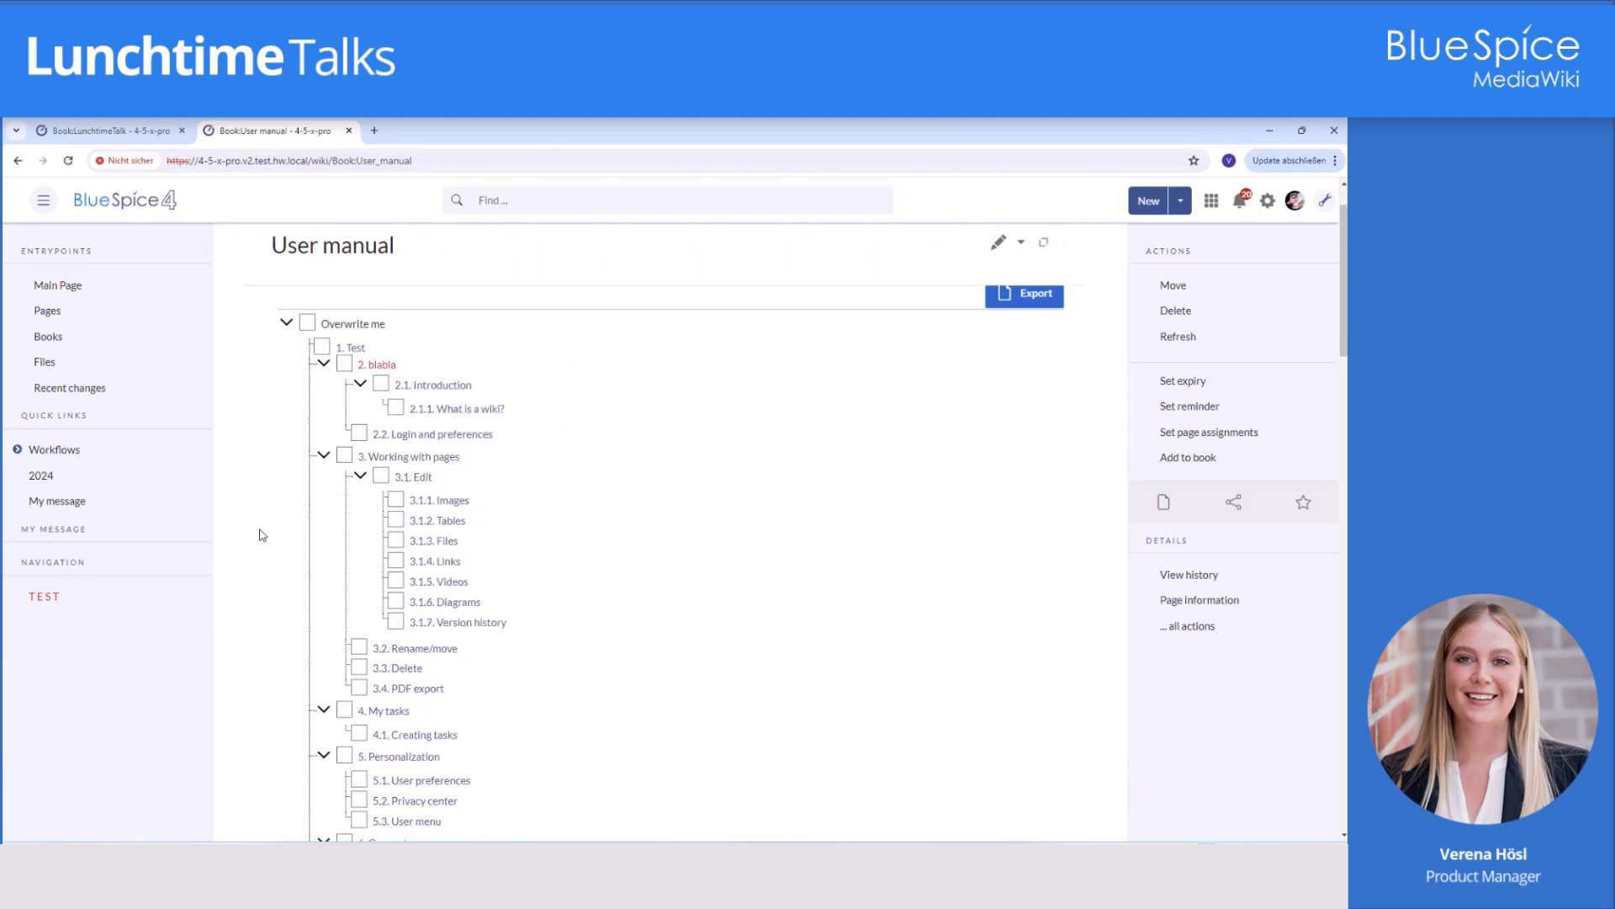
pyautogui.click(308, 323)
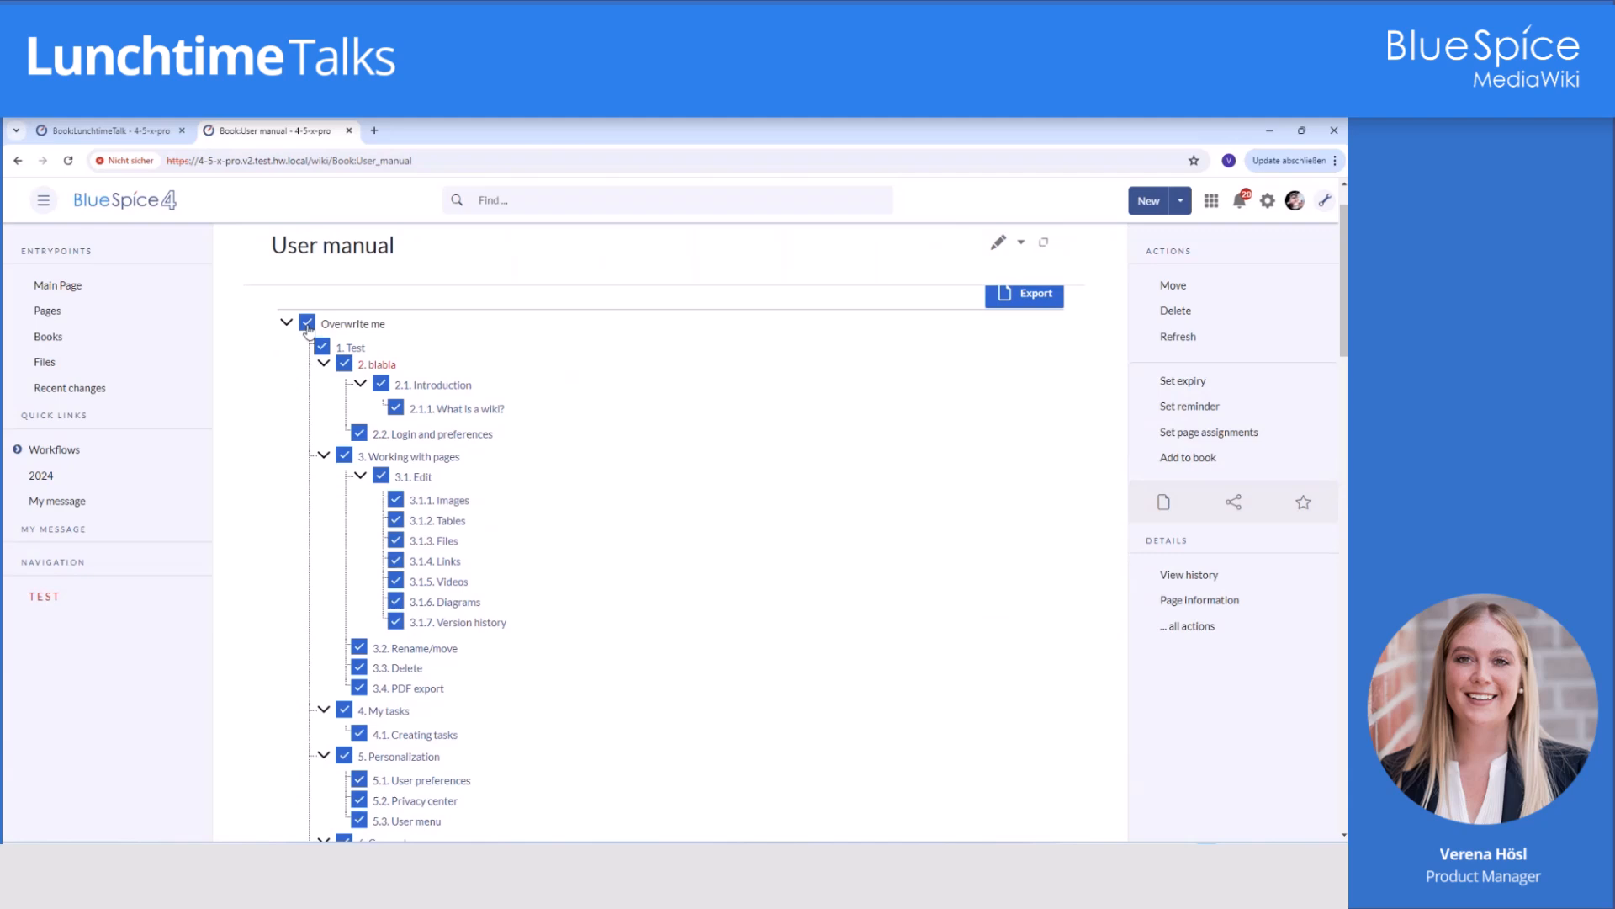
pyautogui.scroll(-8, 311, 379)
pyautogui.scroll(10, 318, 454)
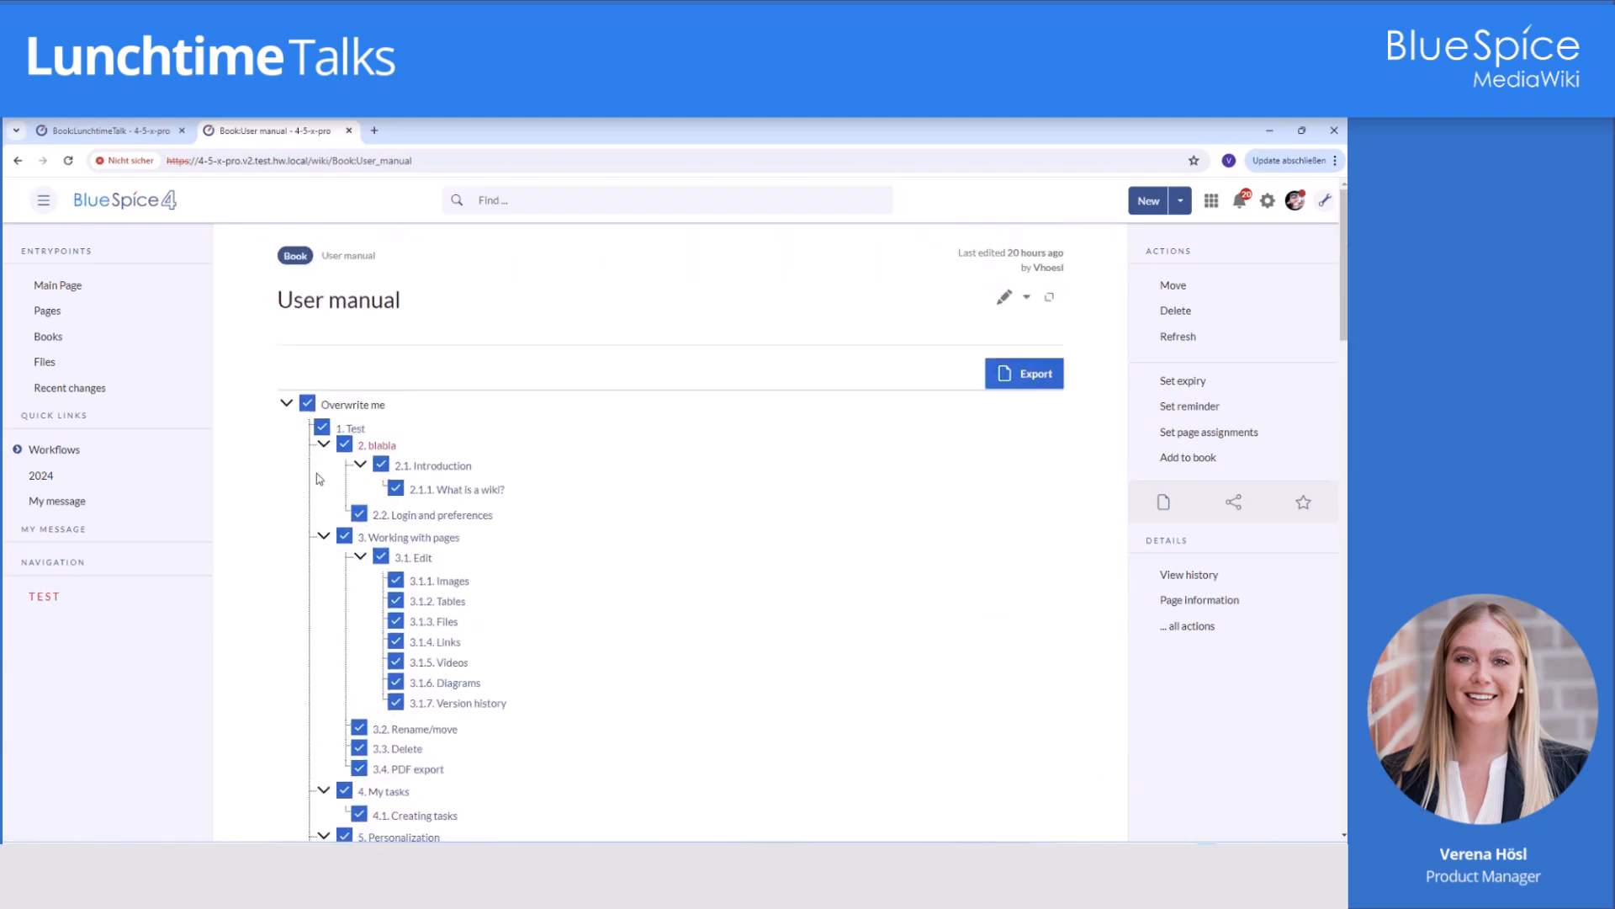
pyautogui.click(308, 407)
# Select the "Working with pages" chapter together with its subchapters, and clear that selection again.
pyautogui.scroll(-1, 329, 606)
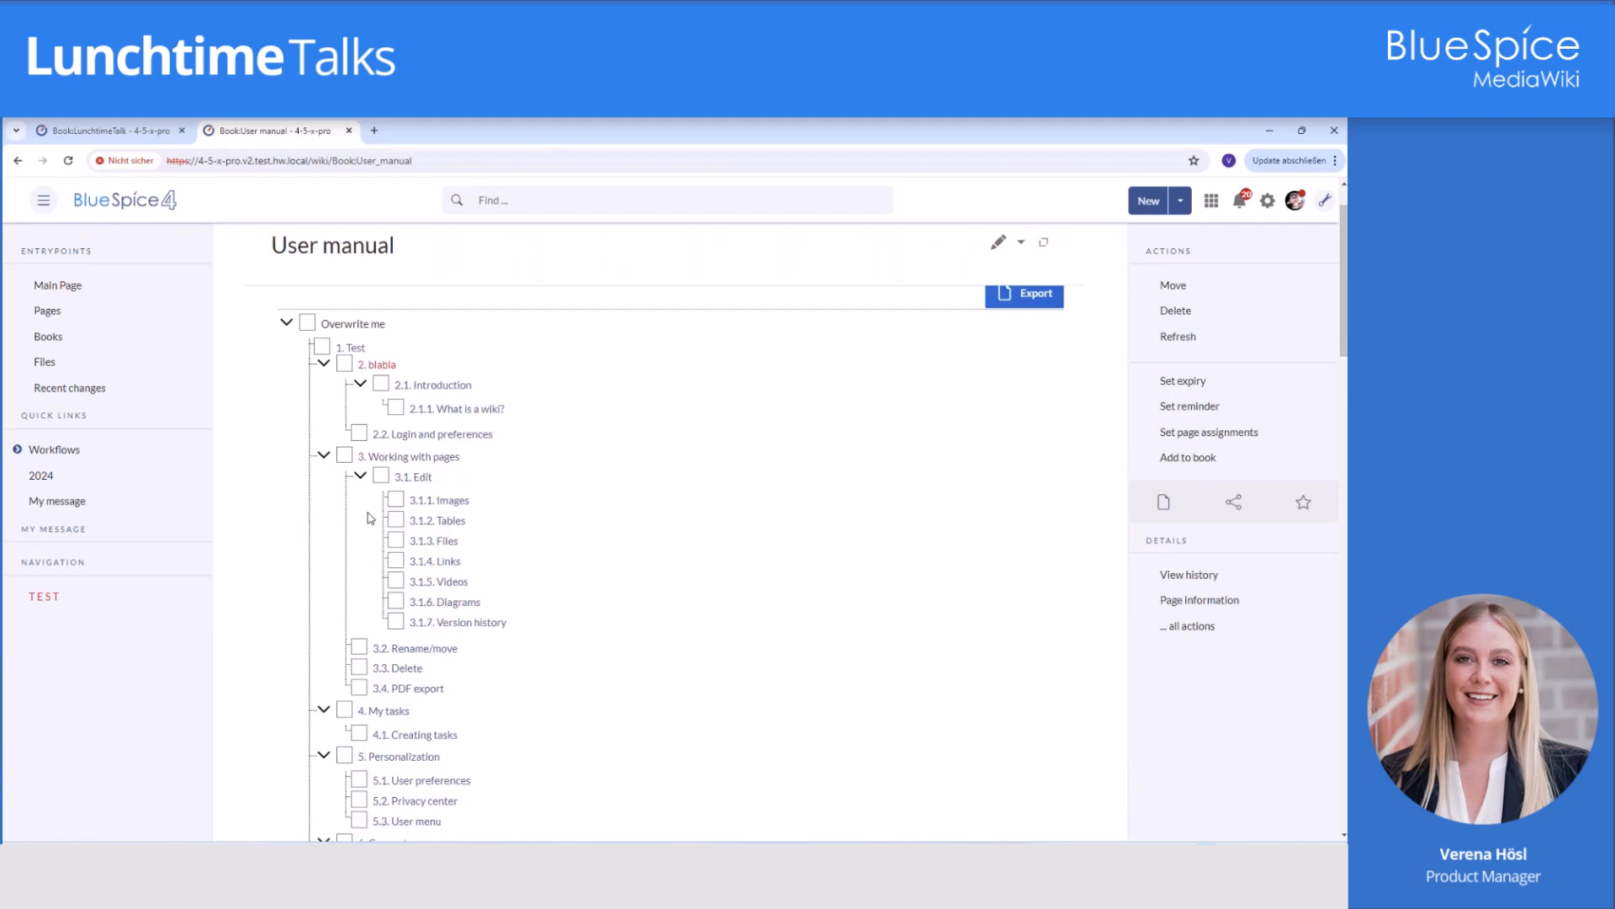
pyautogui.click(345, 455)
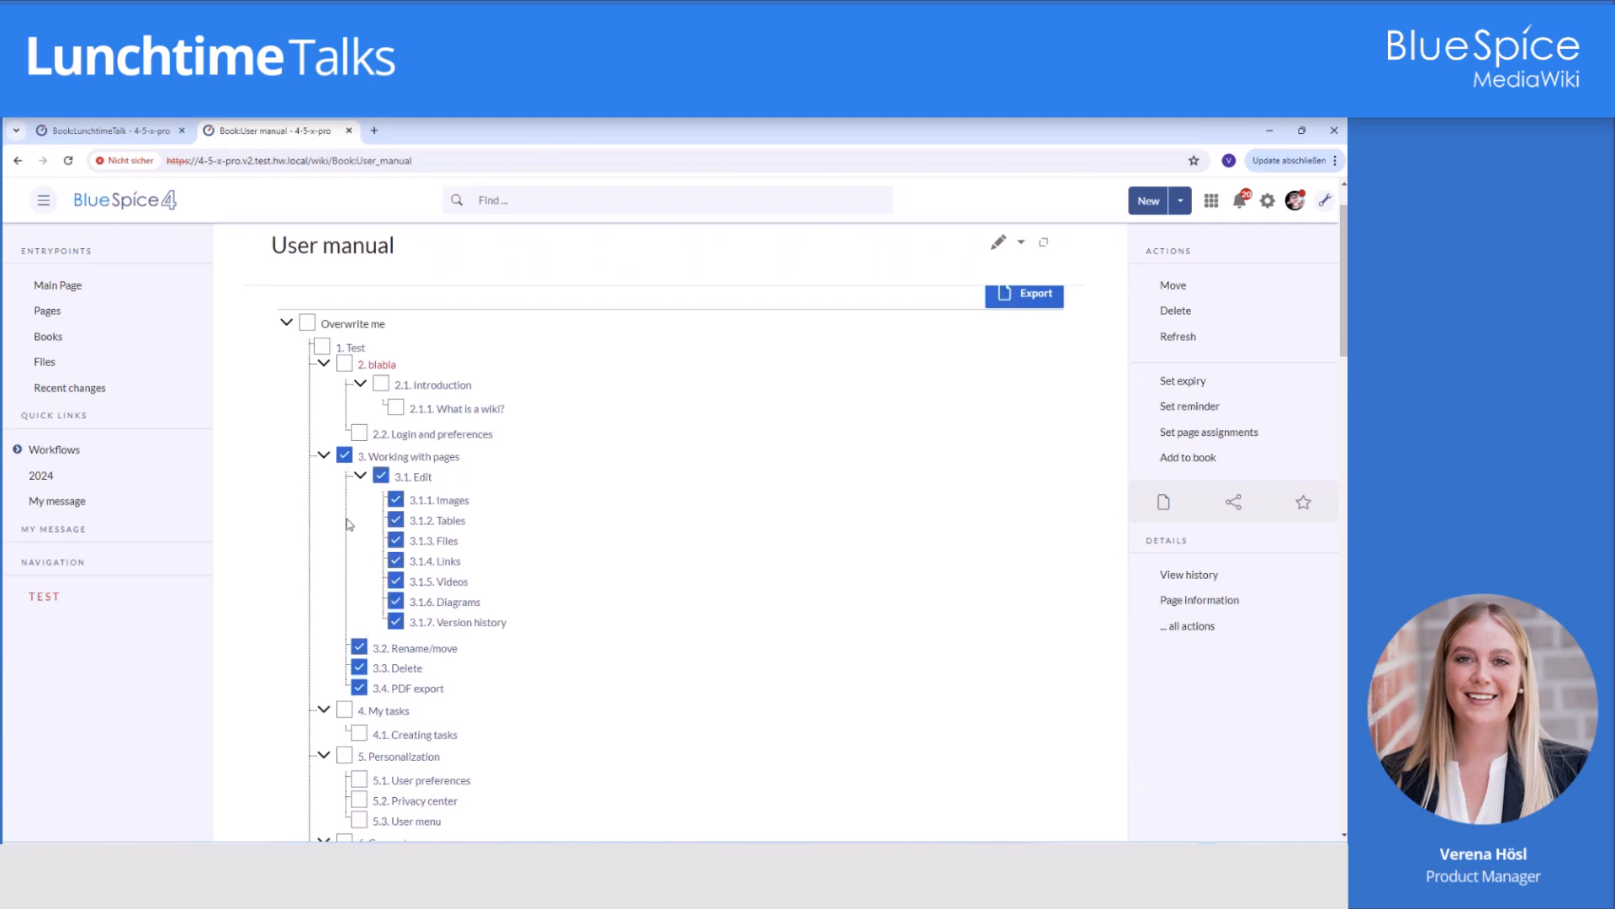
pyautogui.click(344, 455)
# Select the individual User manual chapters 6.3 Wikitext, 9.2 Workflows and 11.1 Special pages.
pyautogui.scroll(-3, 346, 598)
pyautogui.click(359, 663)
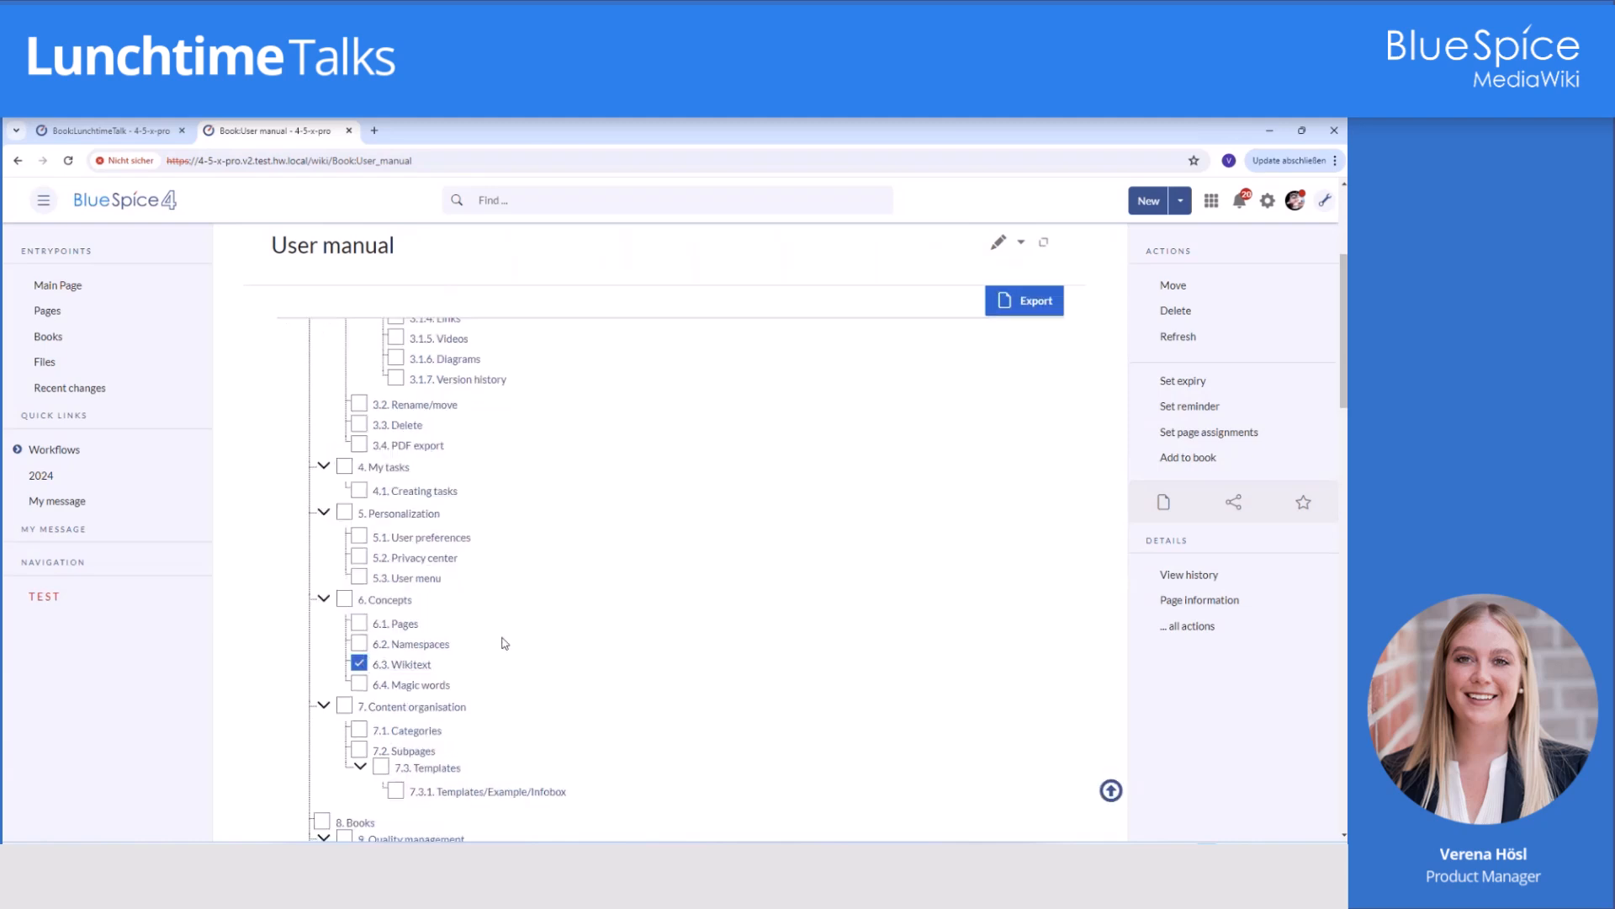
pyautogui.scroll(-2, 502, 646)
pyautogui.click(359, 742)
pyautogui.scroll(-3, 630, 678)
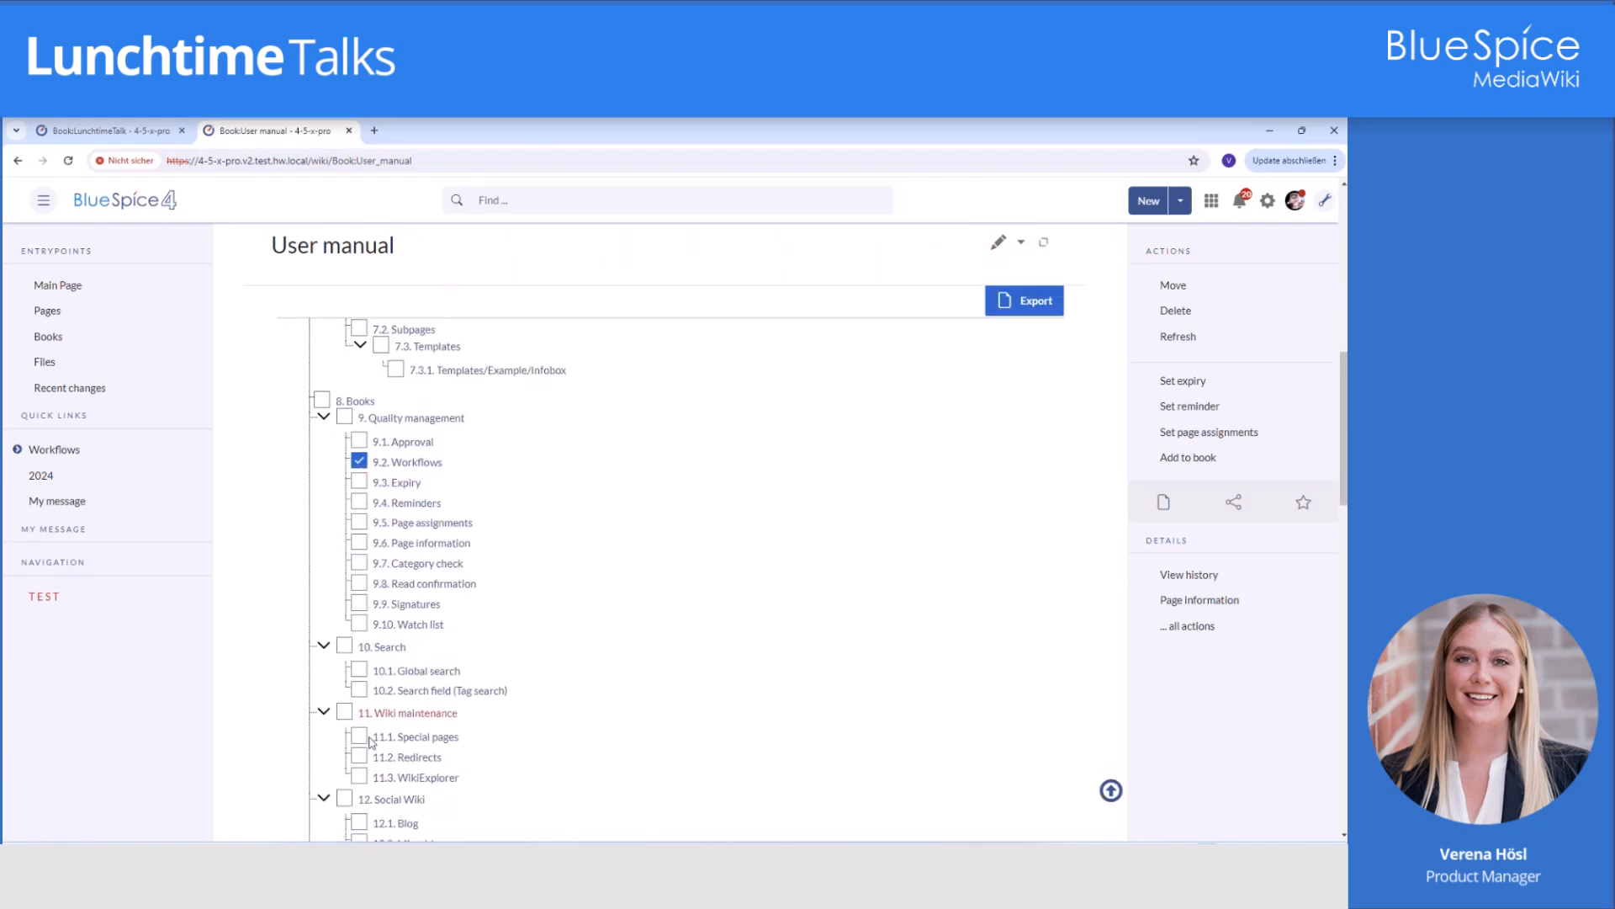
pyautogui.click(359, 738)
pyautogui.scroll(10, 708, 670)
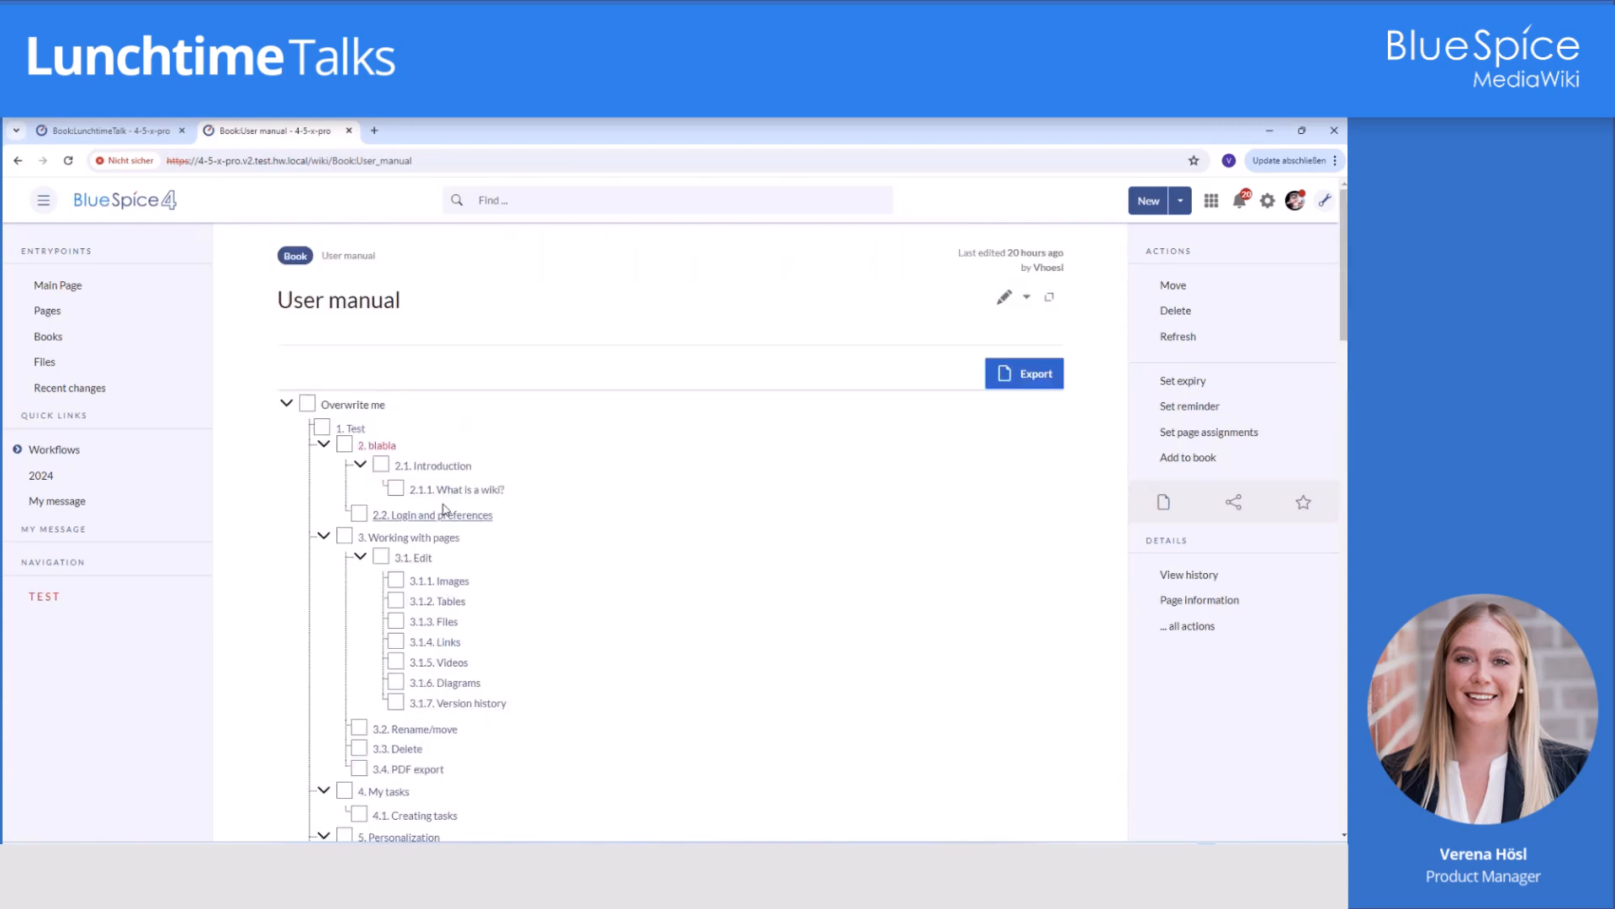
# Return to the LunchtimeTalk tab, open the book overview there and find the new book in the Webinar bookshelf.
pyautogui.click(189, 128)
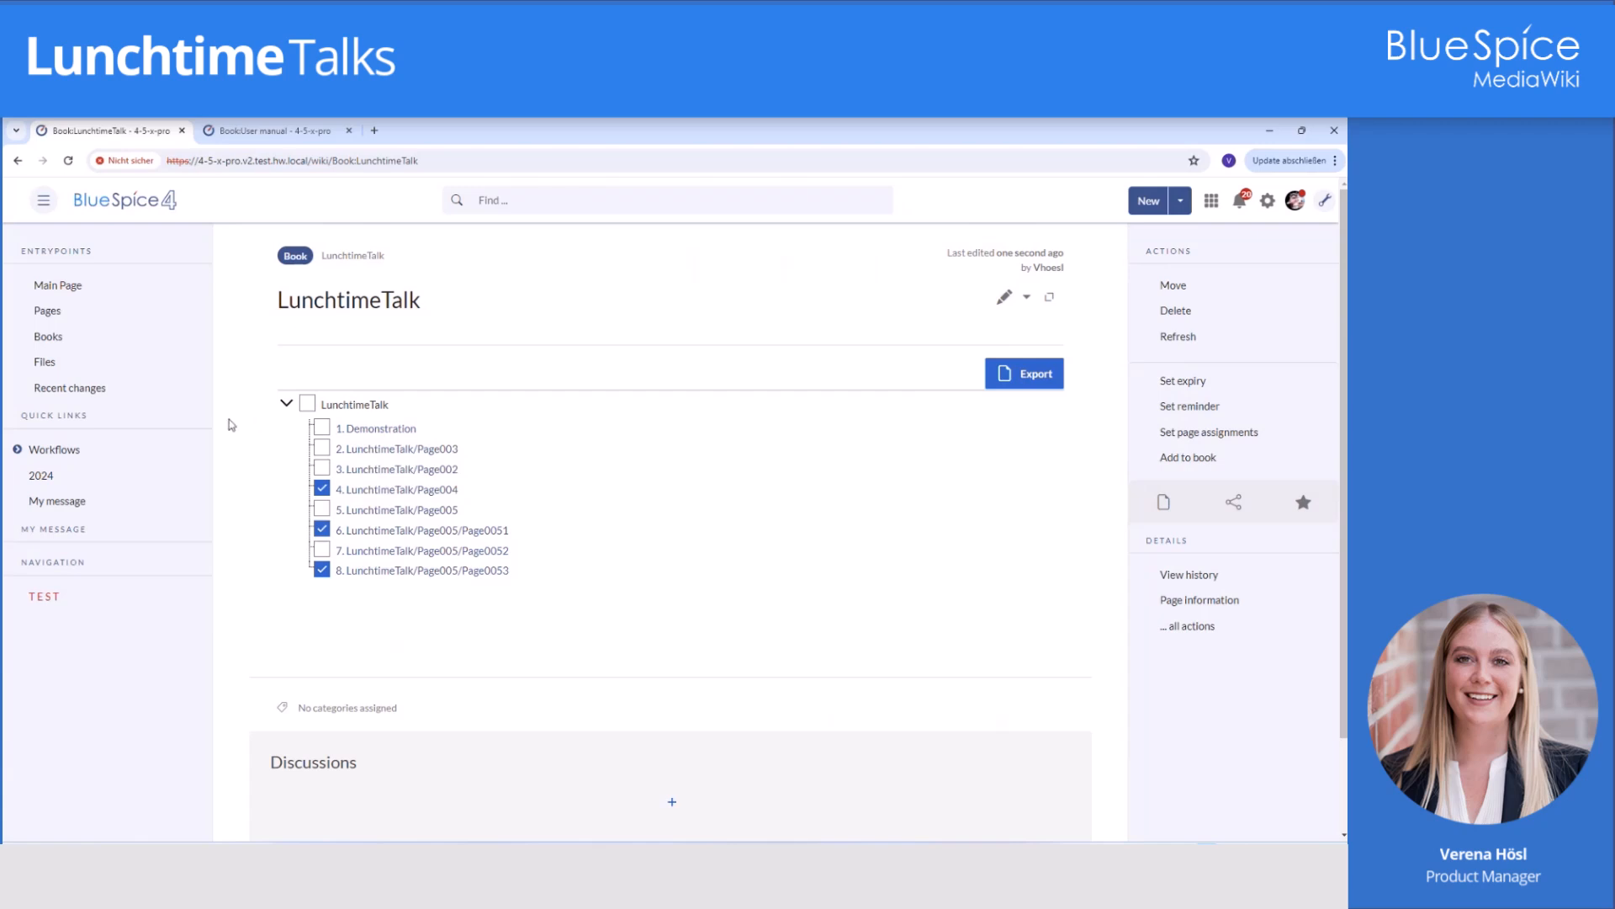
pyautogui.click(89, 335)
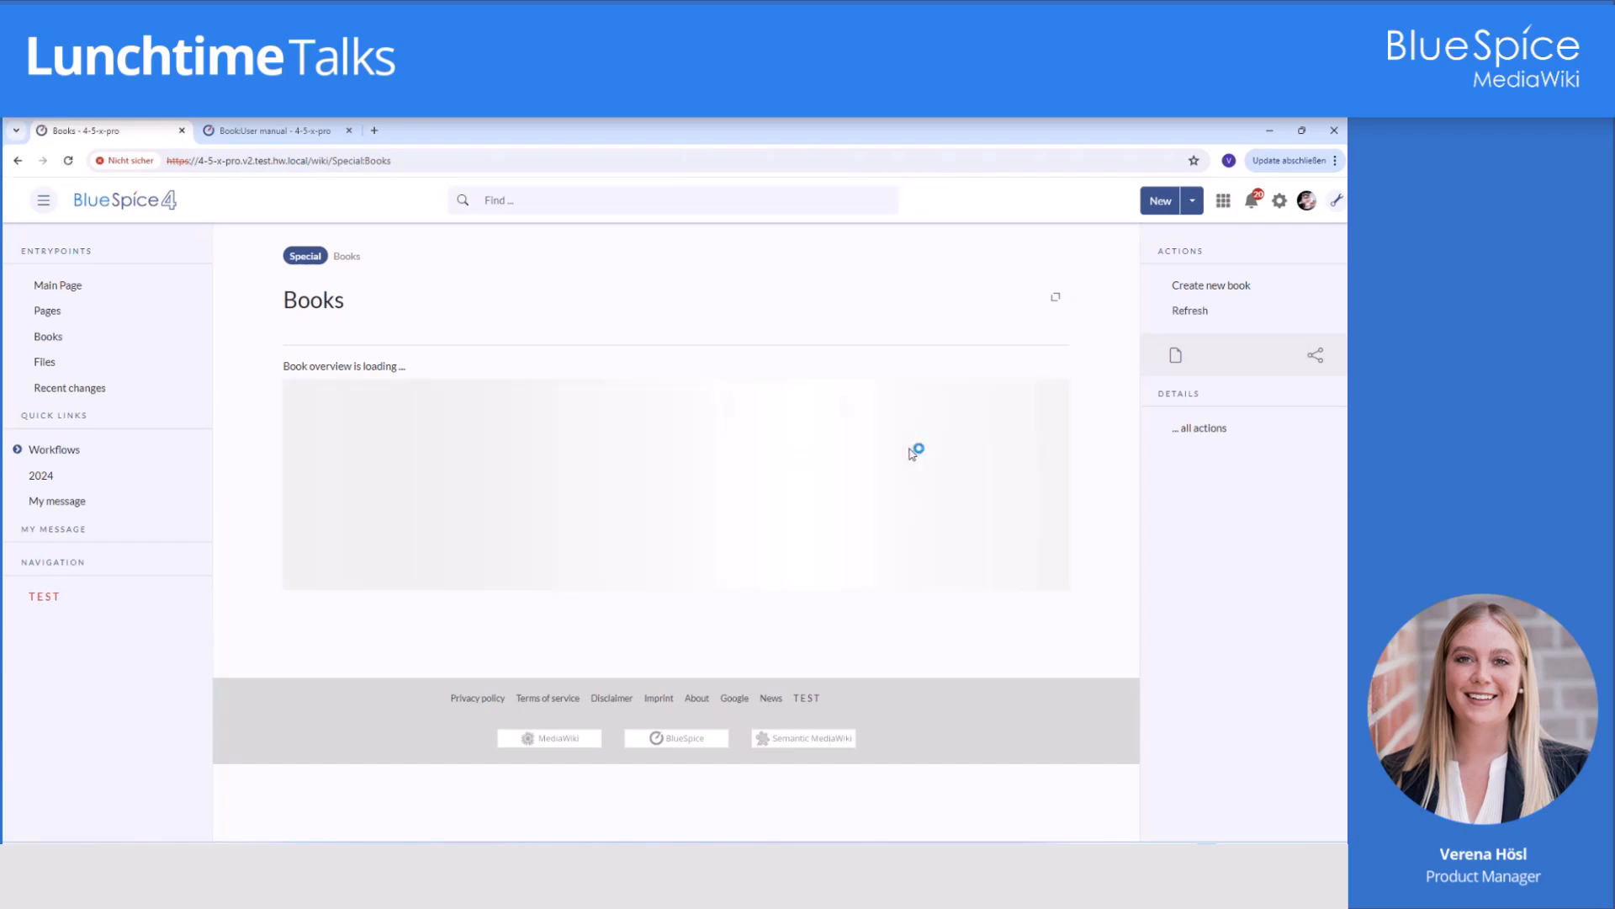
pyautogui.scroll(-5, 913, 450)
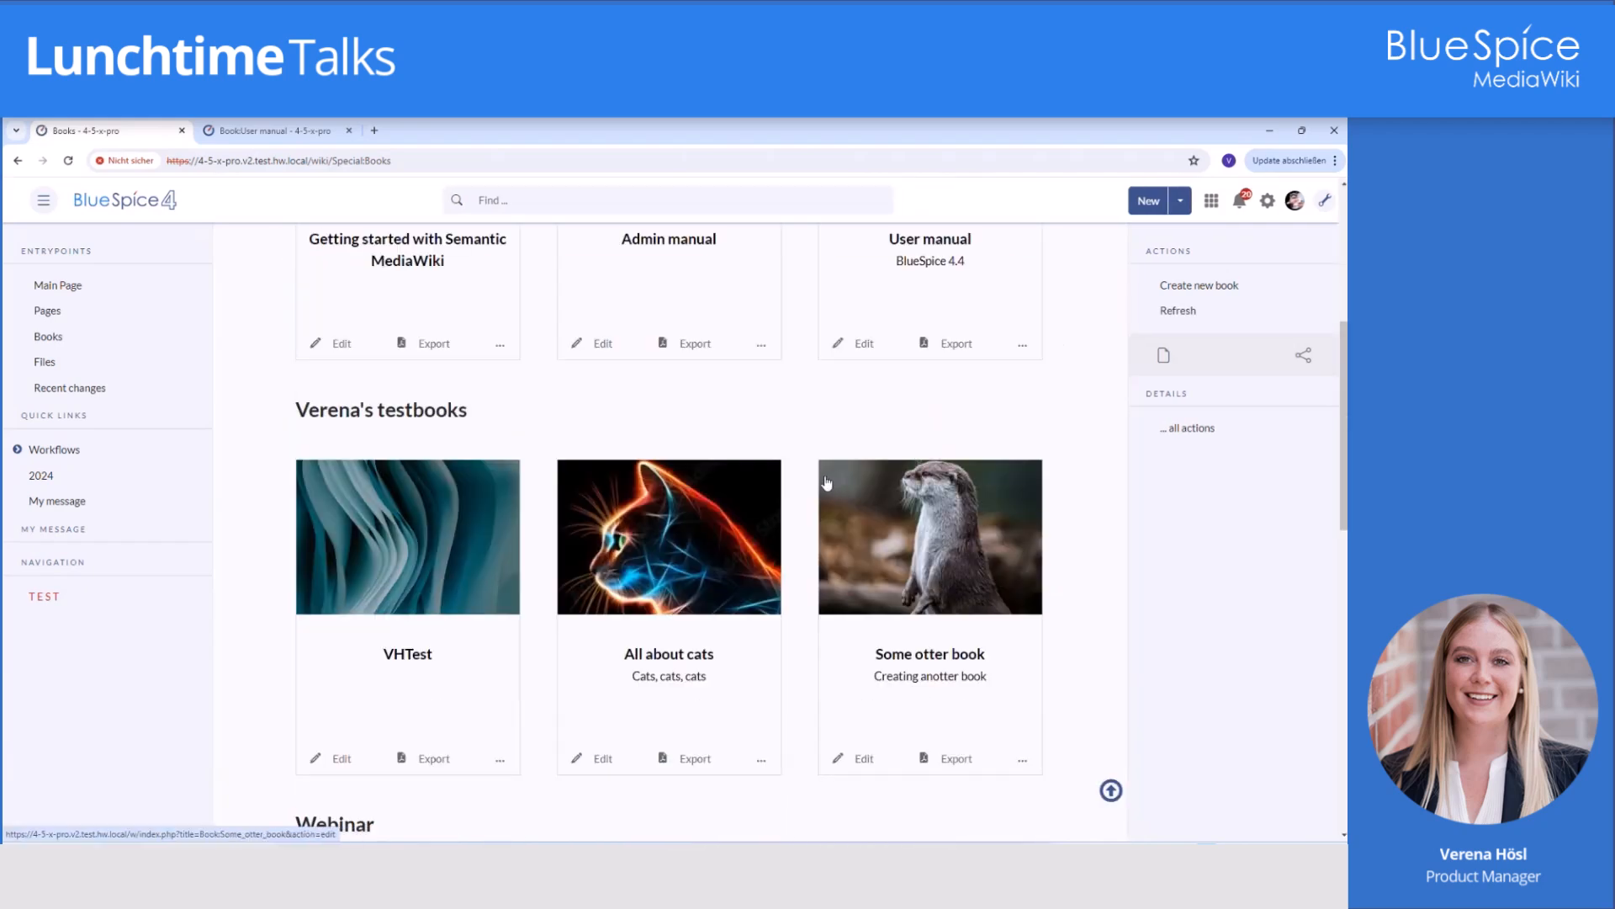
pyautogui.scroll(-4, 827, 482)
pyautogui.moveTo(416, 483); pyautogui.dragTo(293, 482)
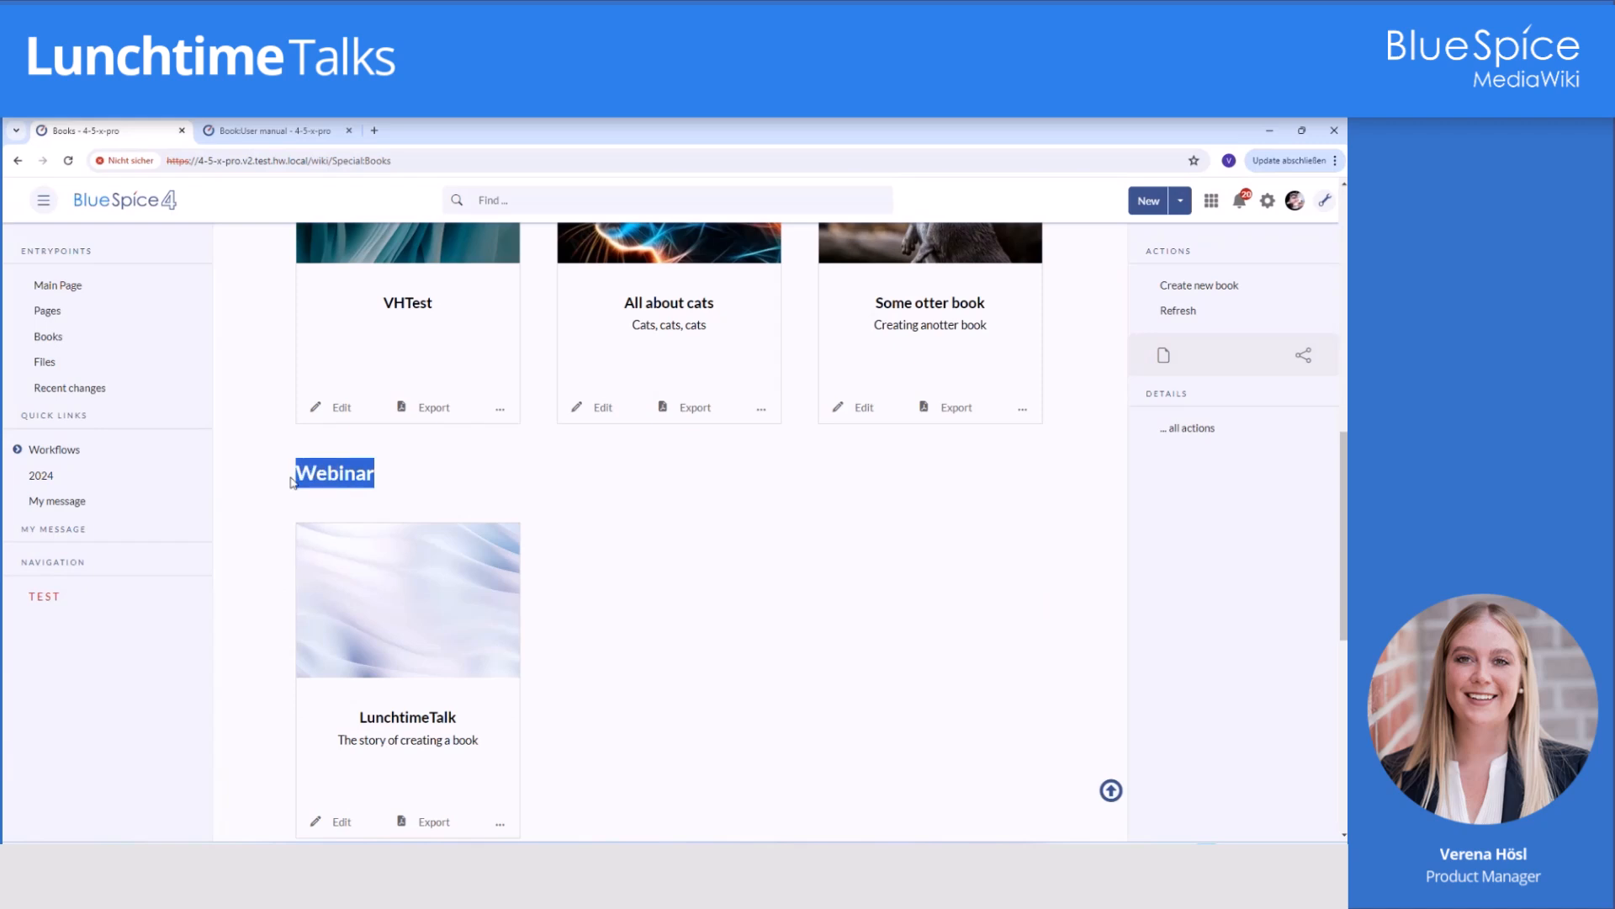
pyautogui.scroll(-3, 834, 569)
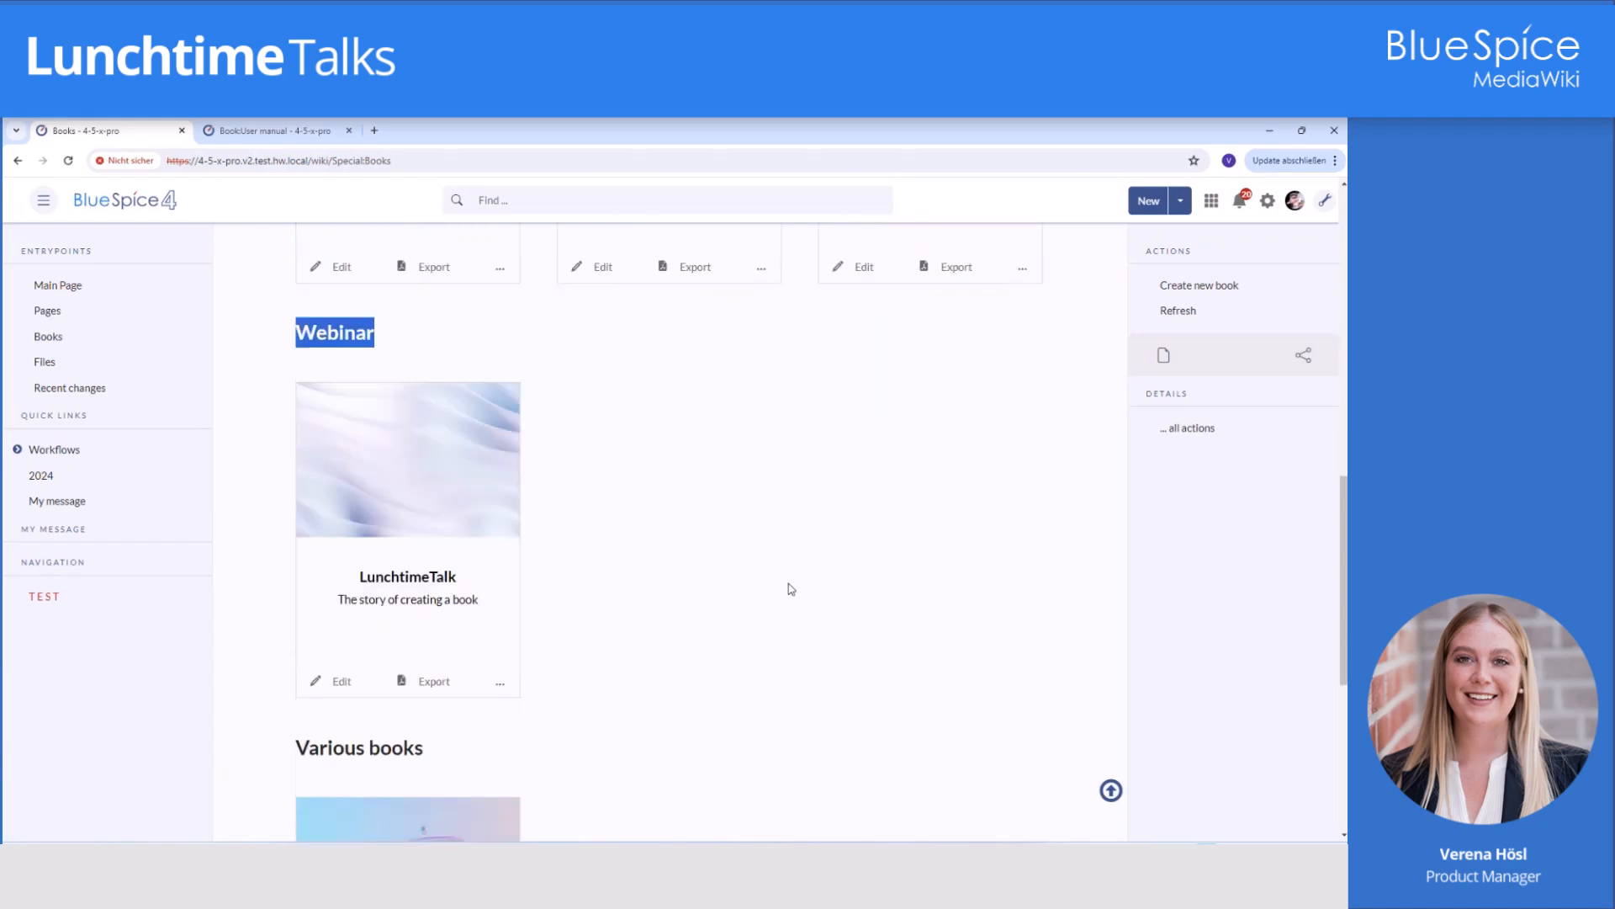
# Open the LunchtimeTalk book in a new tab and close the User manual tab.
pyautogui.middleClick(422, 390)
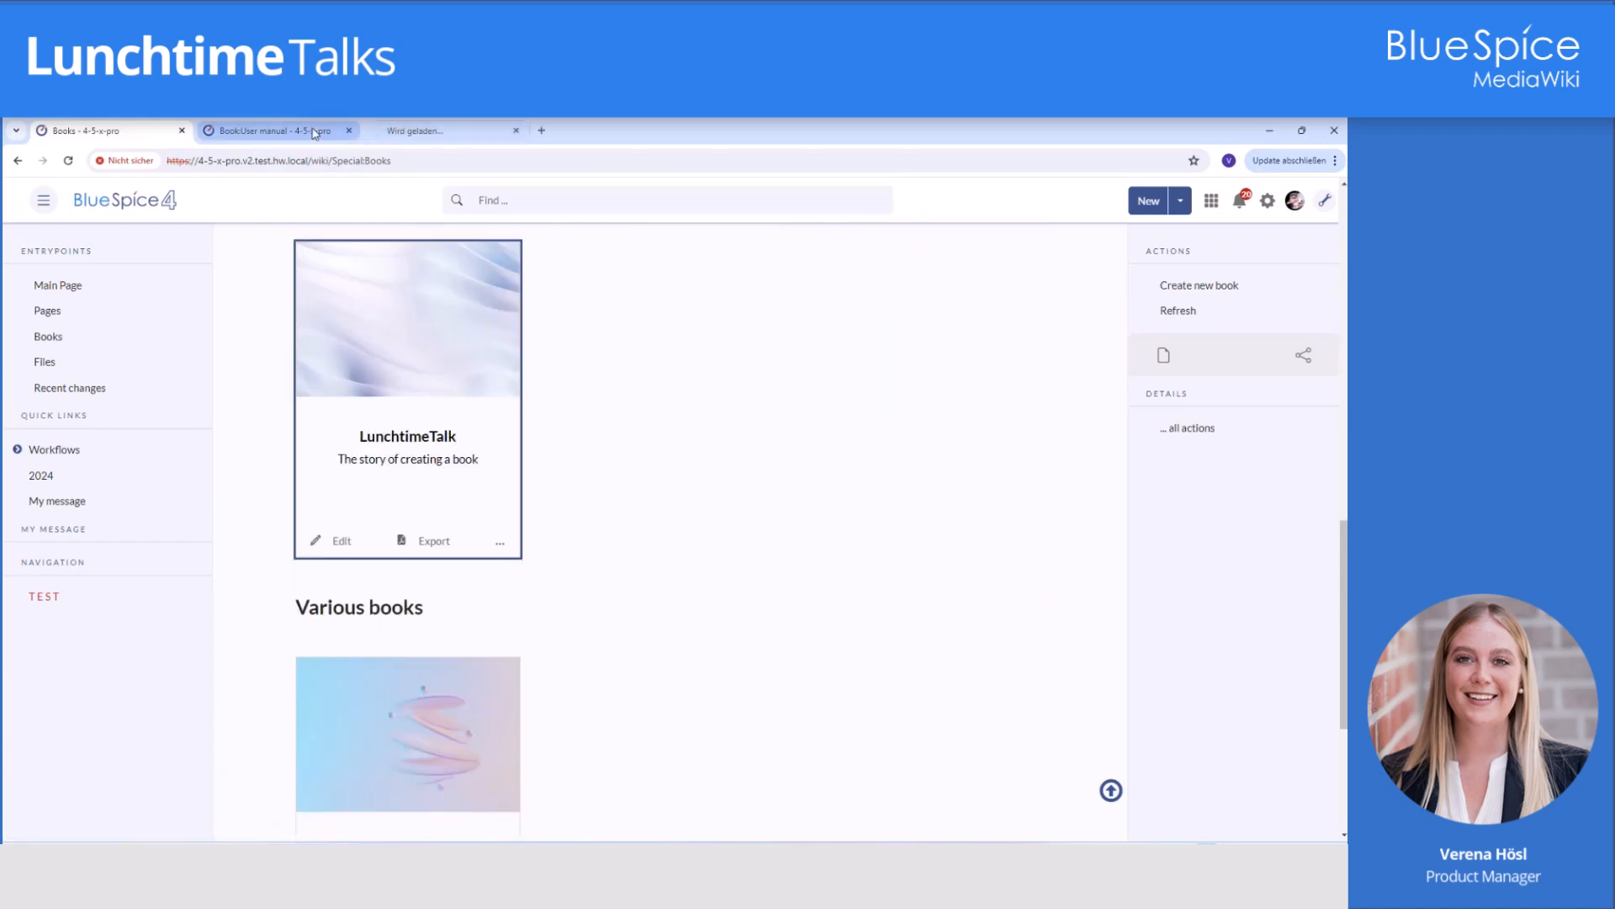
pyautogui.click(349, 137)
pyautogui.click(349, 131)
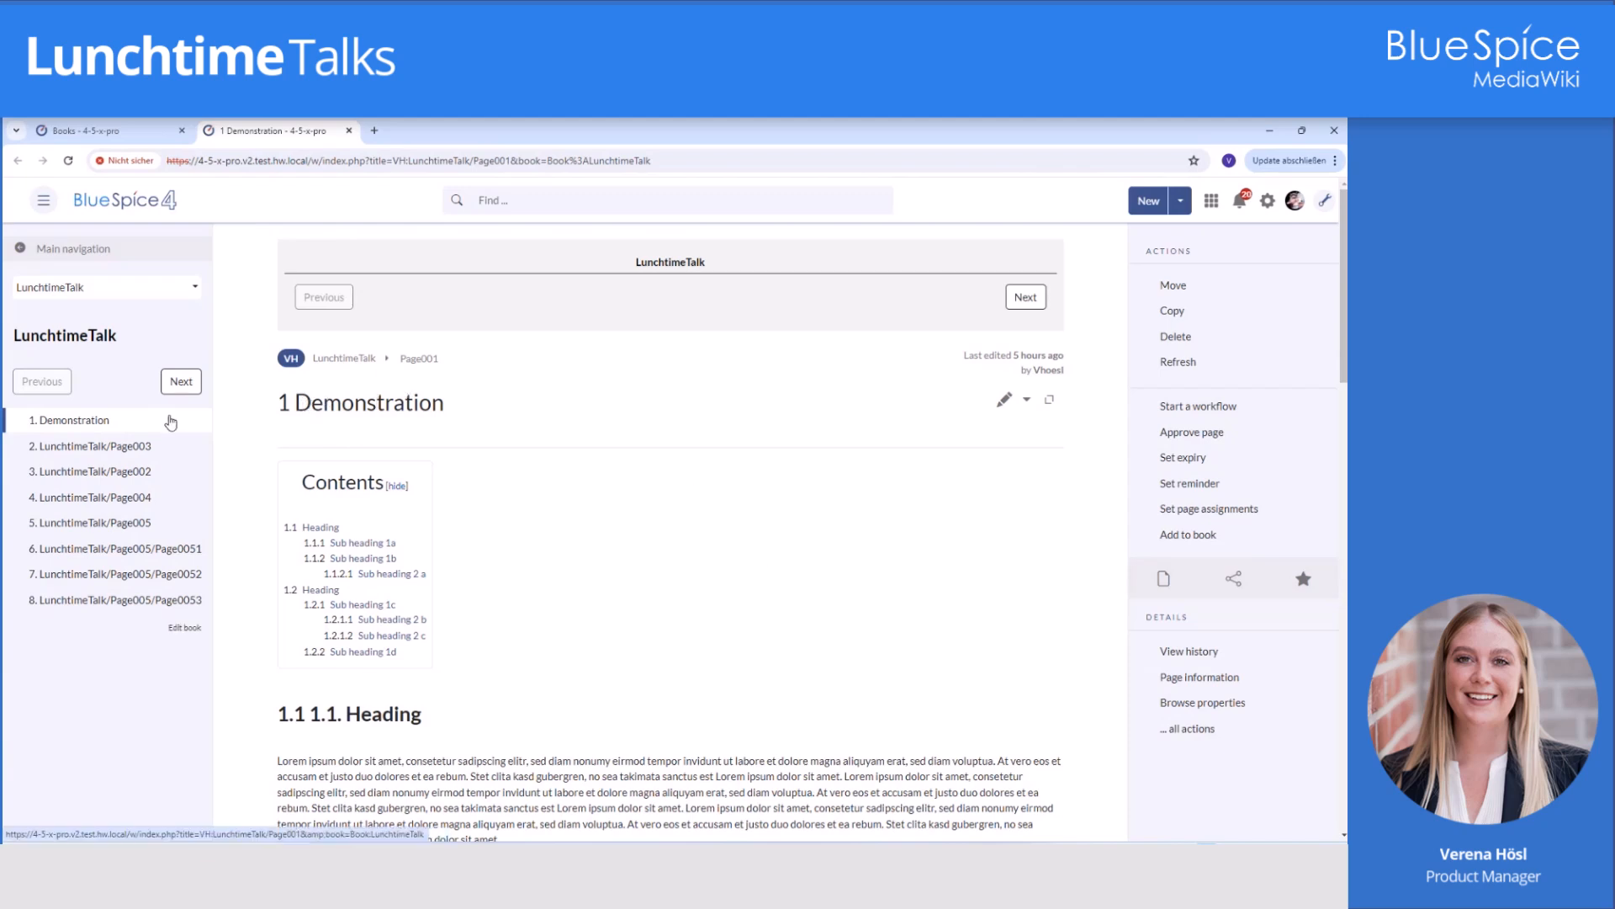
# Switch the page's book navigation to VHTest to view its chapters, and return it to LunchtimeTalk.
pyautogui.click(196, 289)
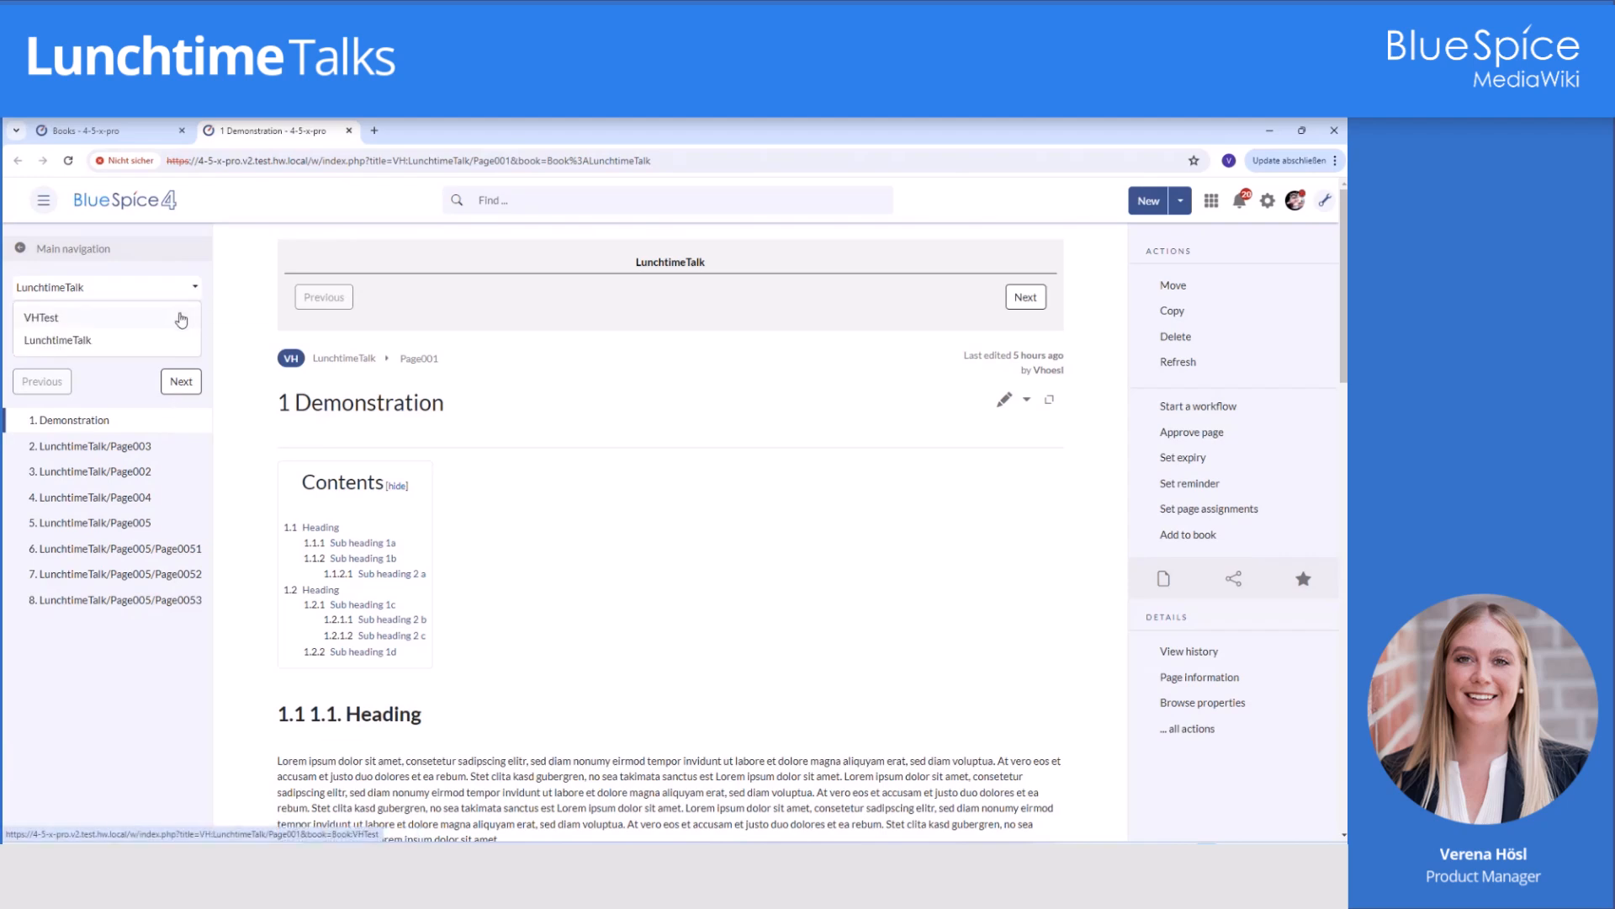
pyautogui.click(63, 323)
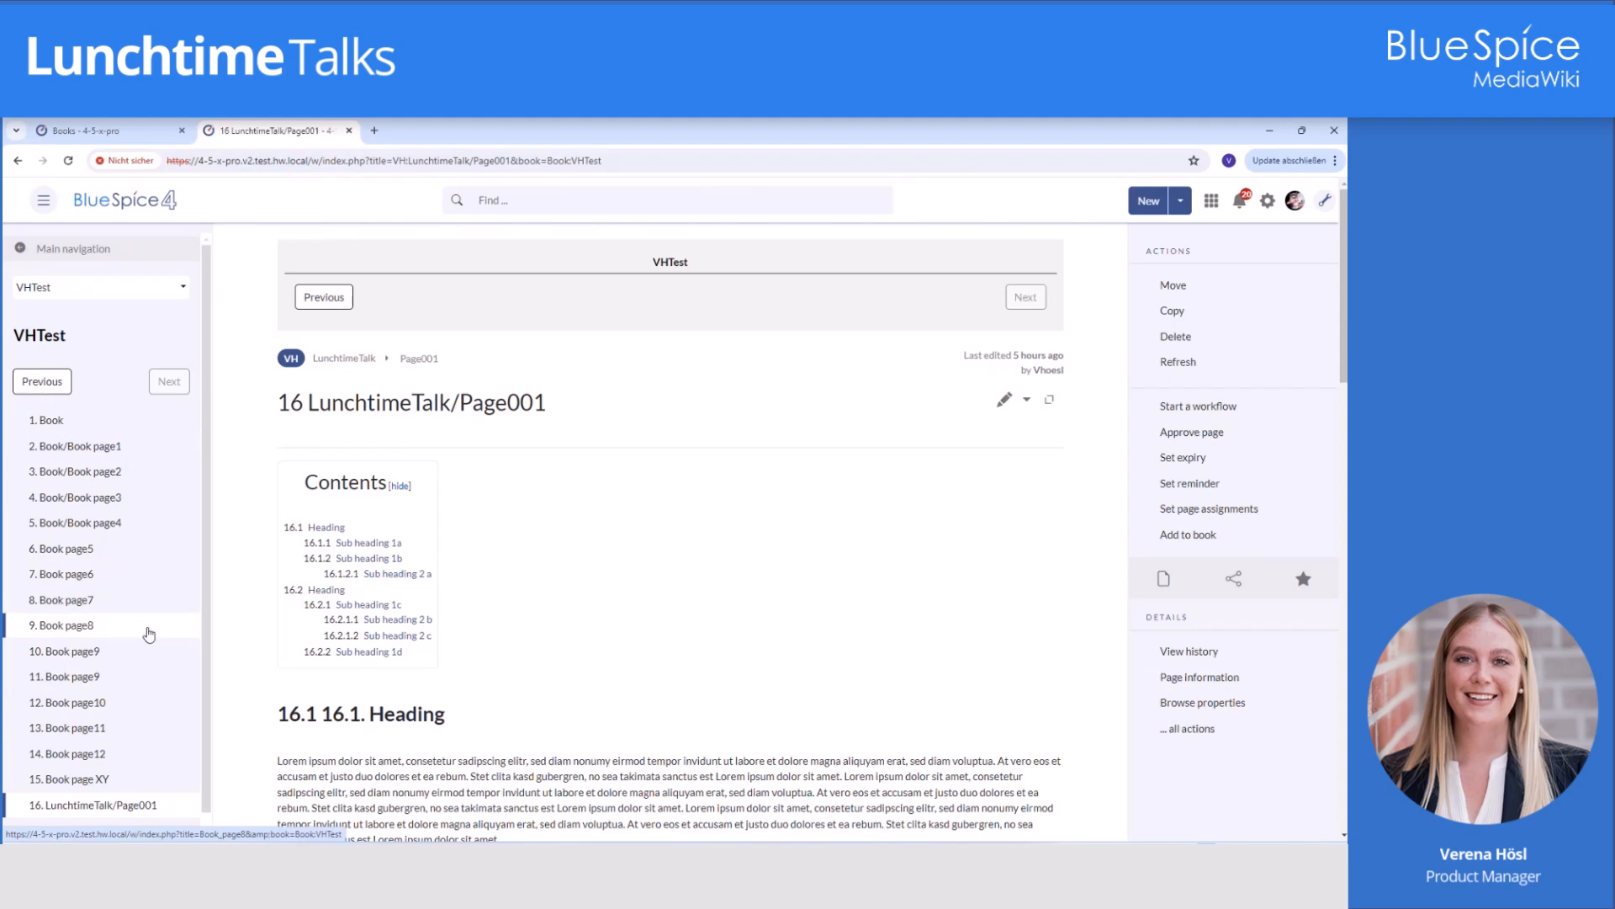
pyautogui.scroll(-1, 149, 640)
pyautogui.click(177, 288)
pyautogui.click(50, 340)
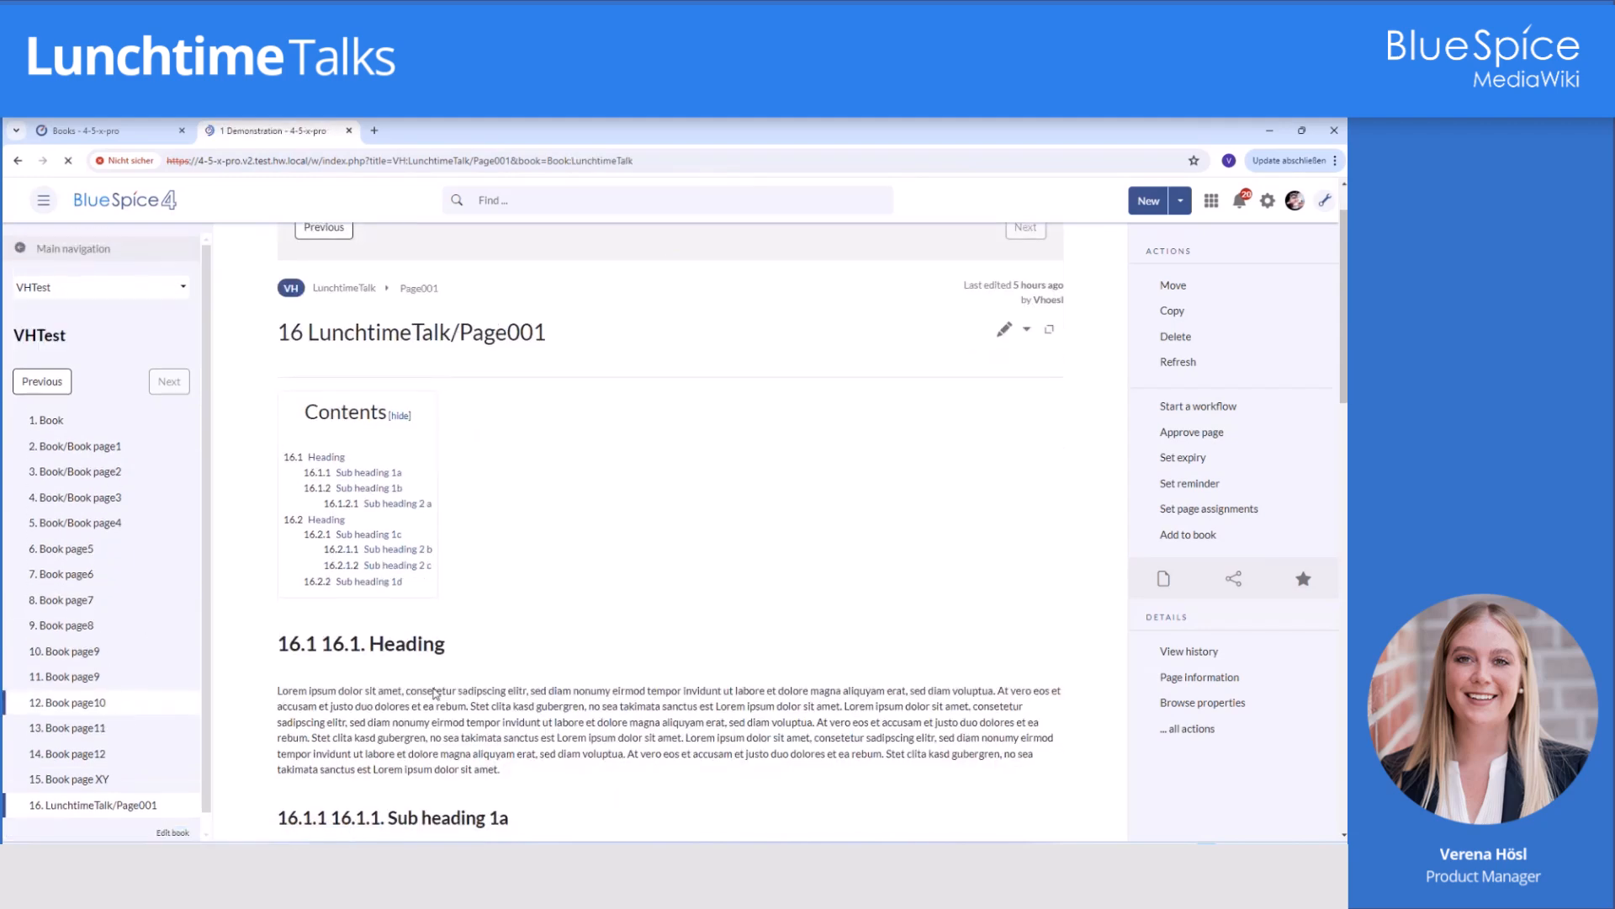
# Return to the book overview tab and open the additional actions of the LunchtimeTalk book in the Webinar bookshelf.
pyautogui.click(154, 130)
pyautogui.scroll(3, 642, 639)
pyautogui.scroll(-3, 721, 747)
pyautogui.scroll(2, 661, 713)
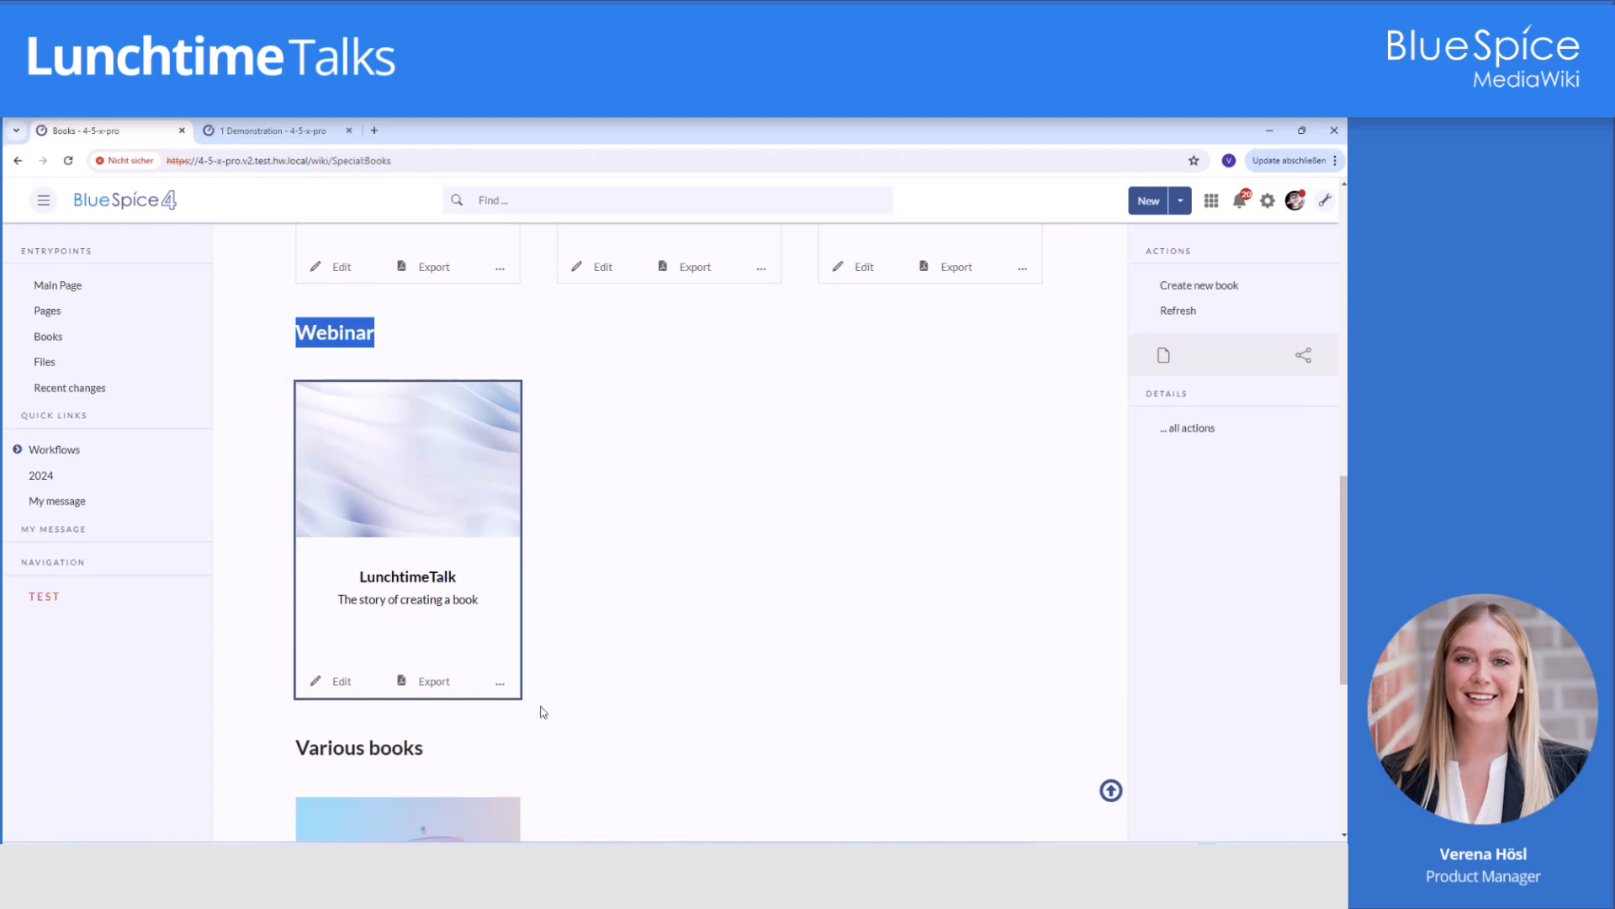
pyautogui.click(502, 686)
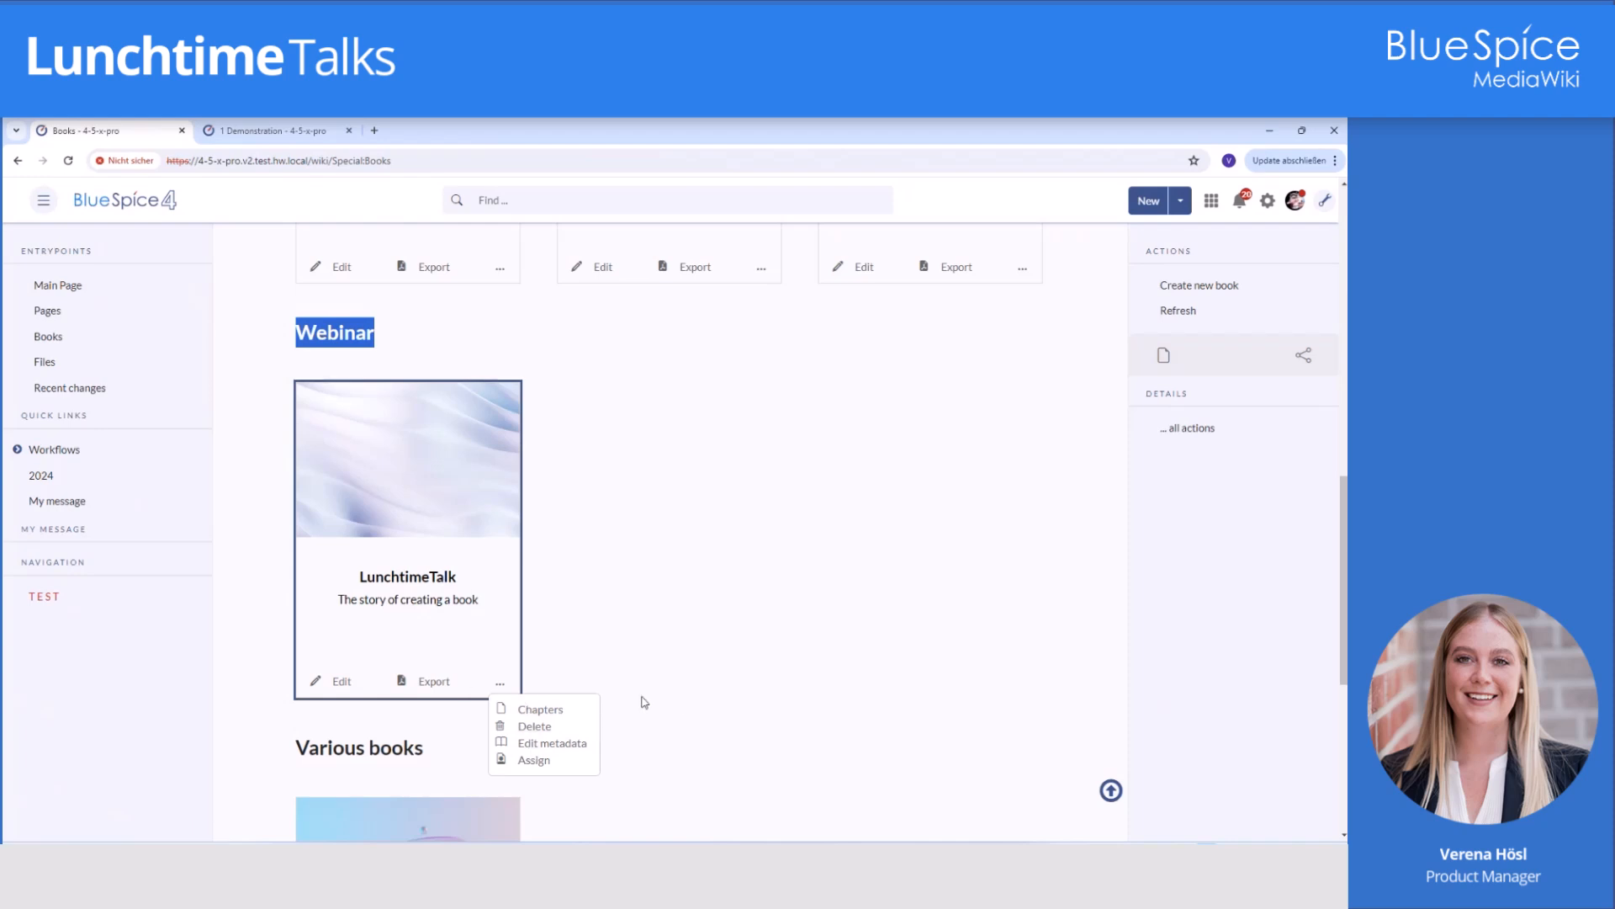
# View the chapter list of the LunchtimeTalk book, and return to the Webinar bookshelf in the book overview.
pyautogui.click(551, 714)
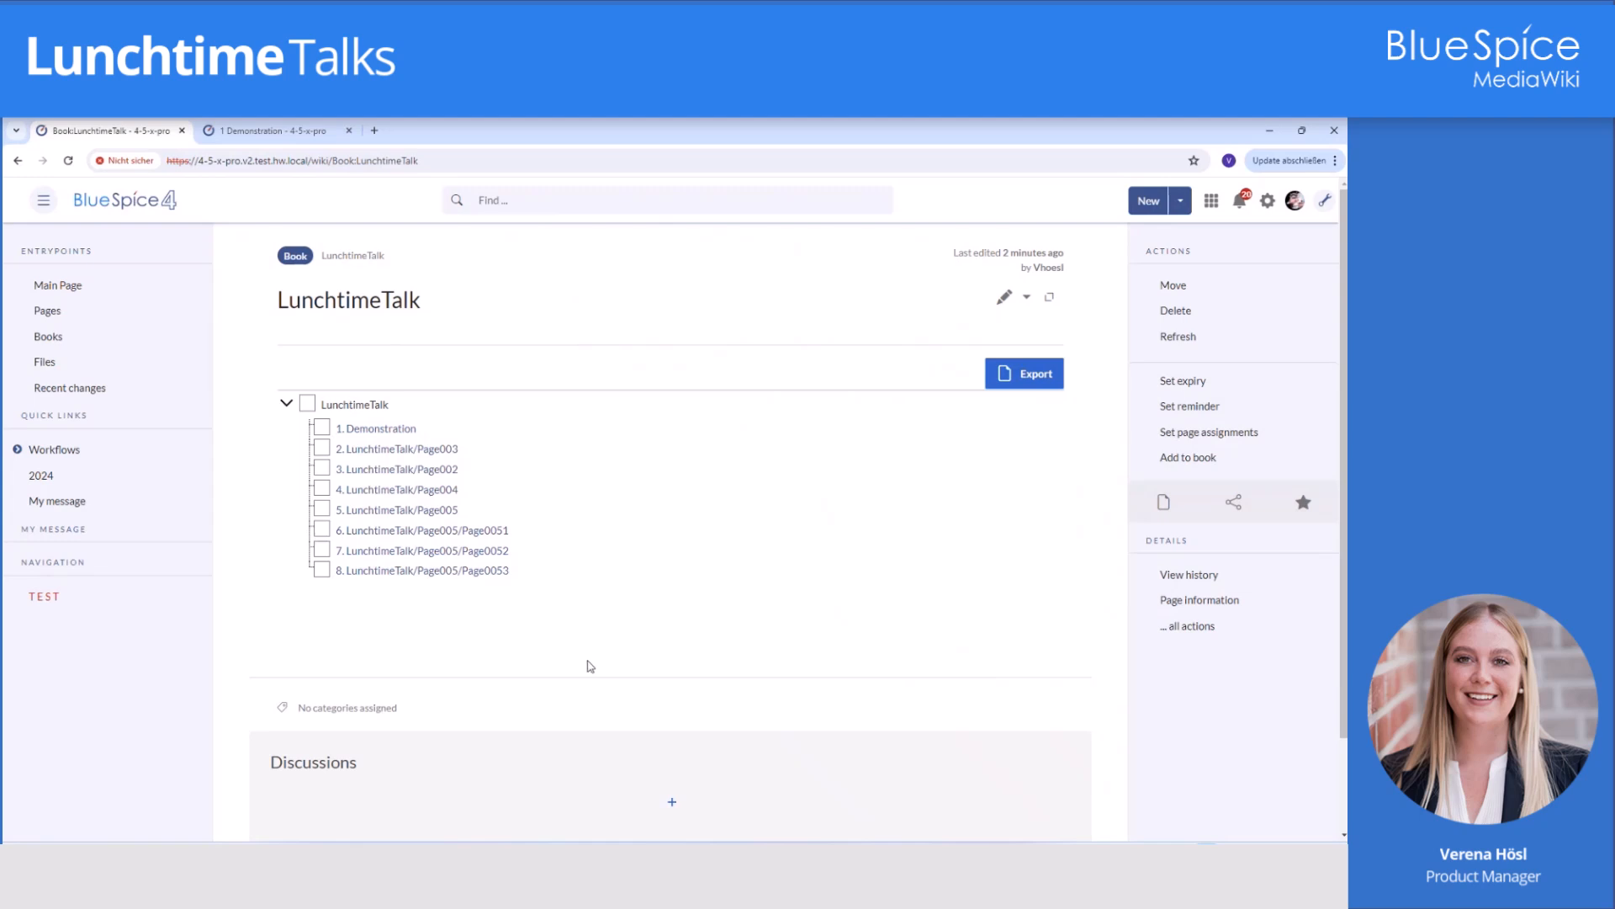
pyautogui.click(118, 345)
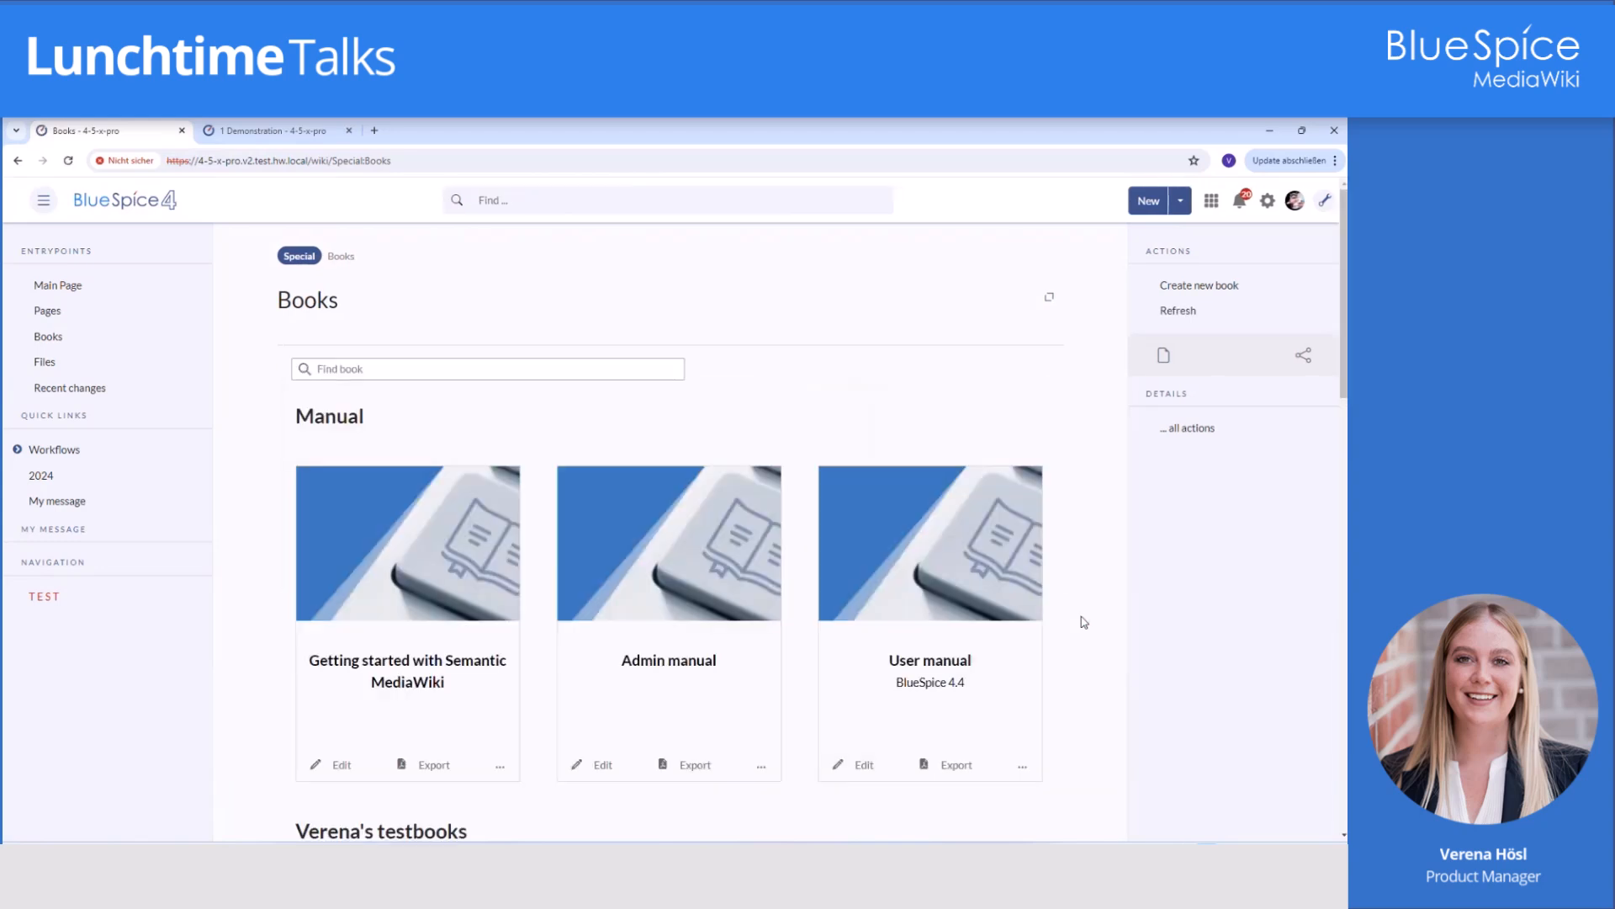
pyautogui.scroll(-15, 1073, 572)
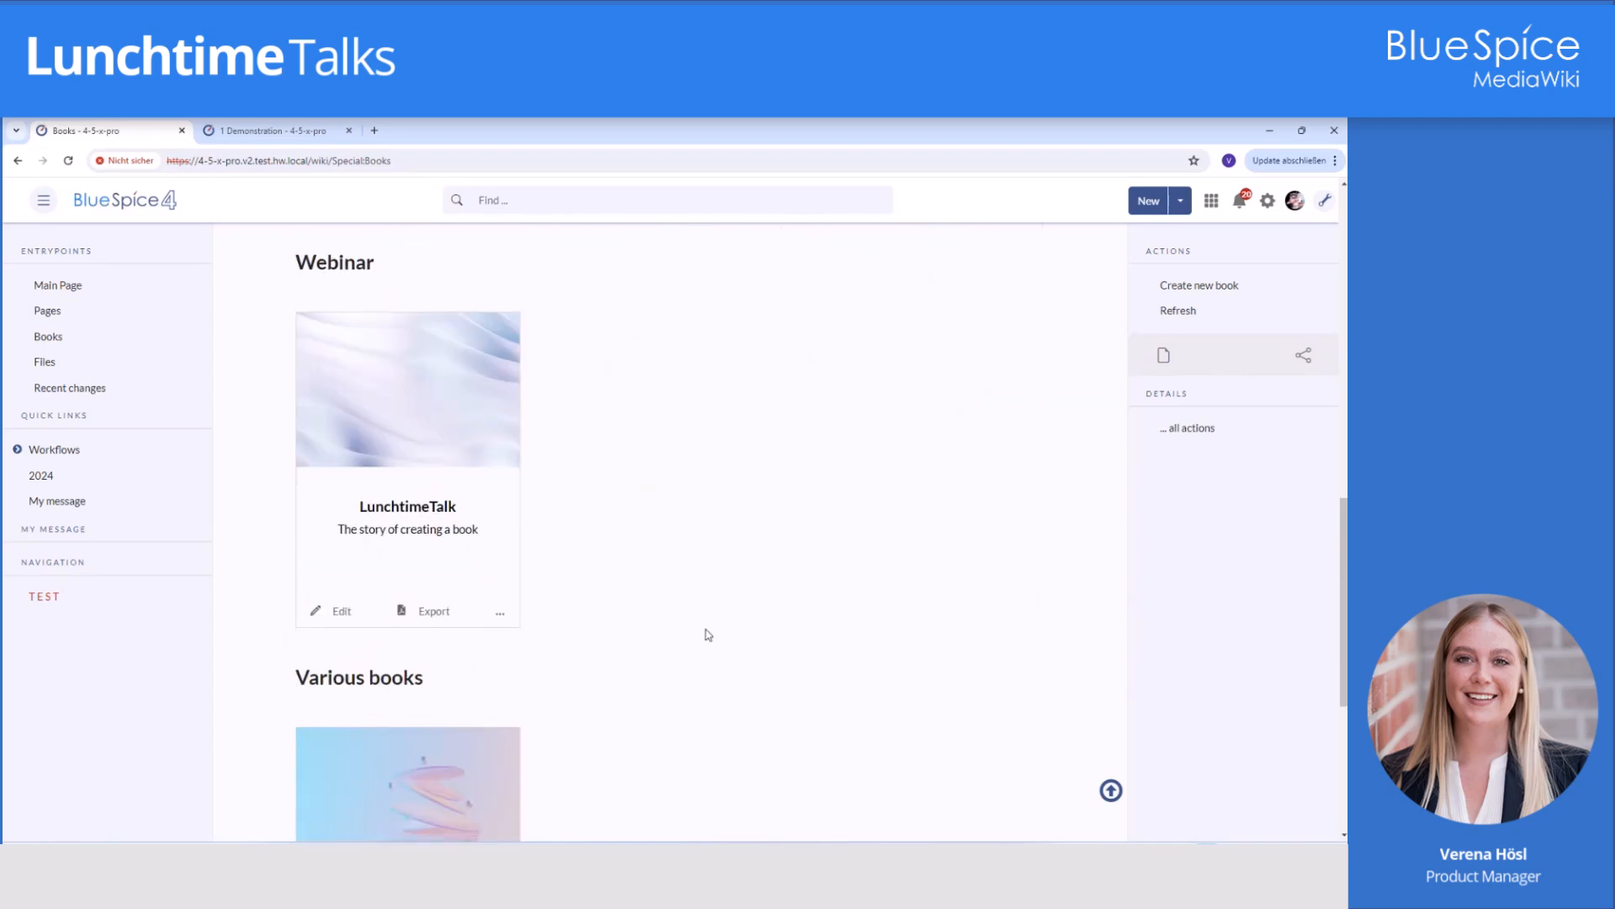
pyautogui.scroll(1, 678, 680)
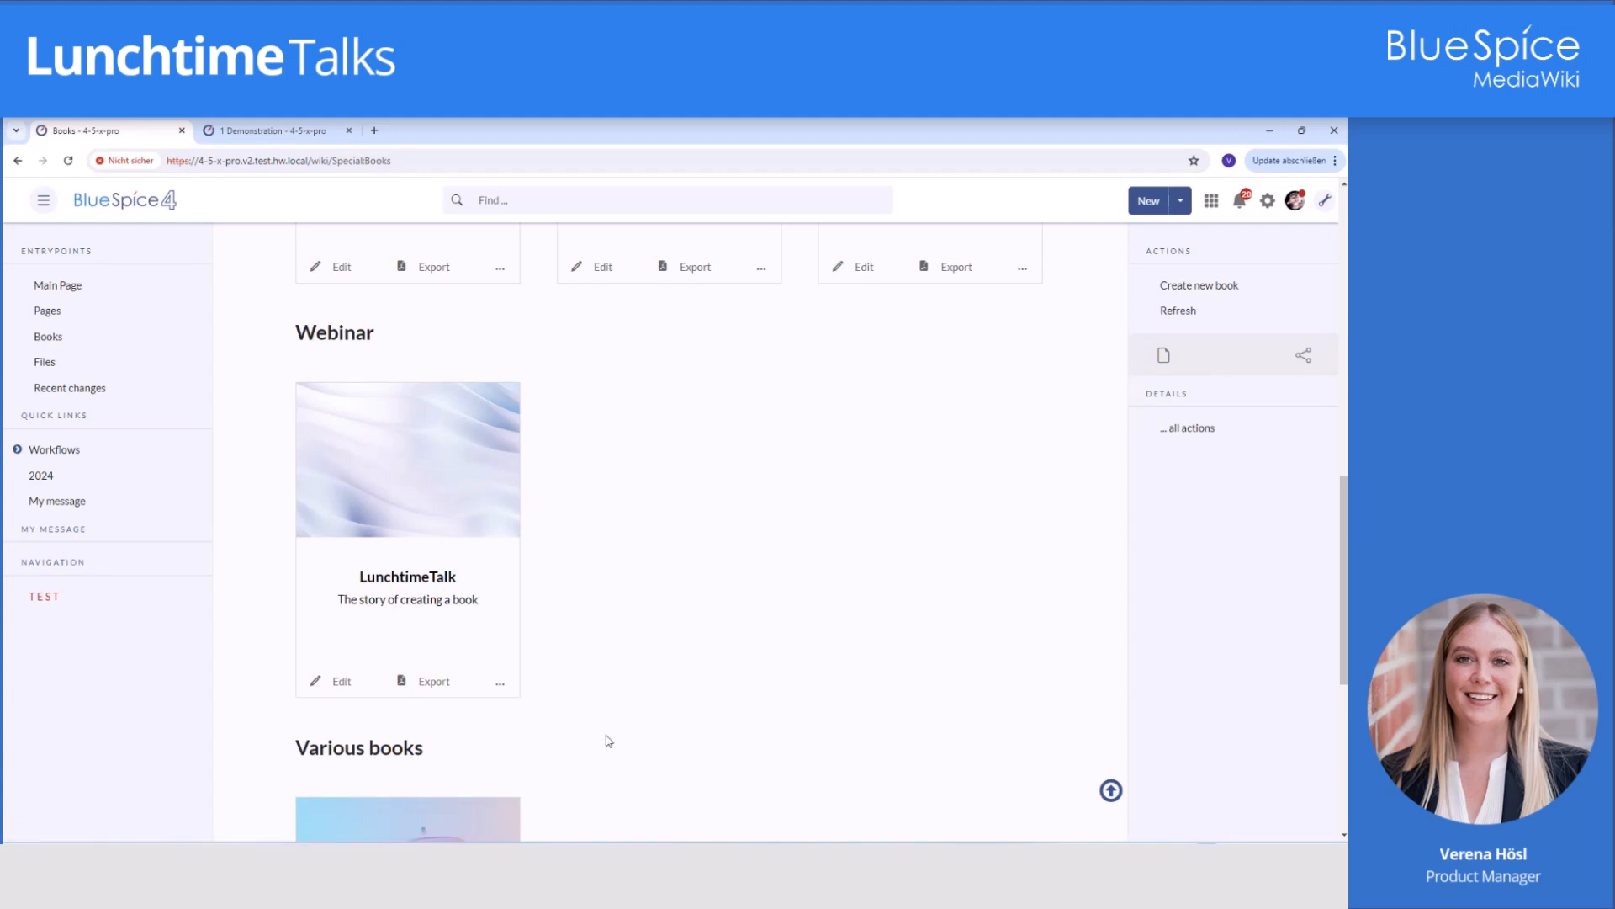
# Open the LunchtimeTalk book's metadata for editing and add Cat320240.jpg as its bookshelf image.
pyautogui.click(500, 683)
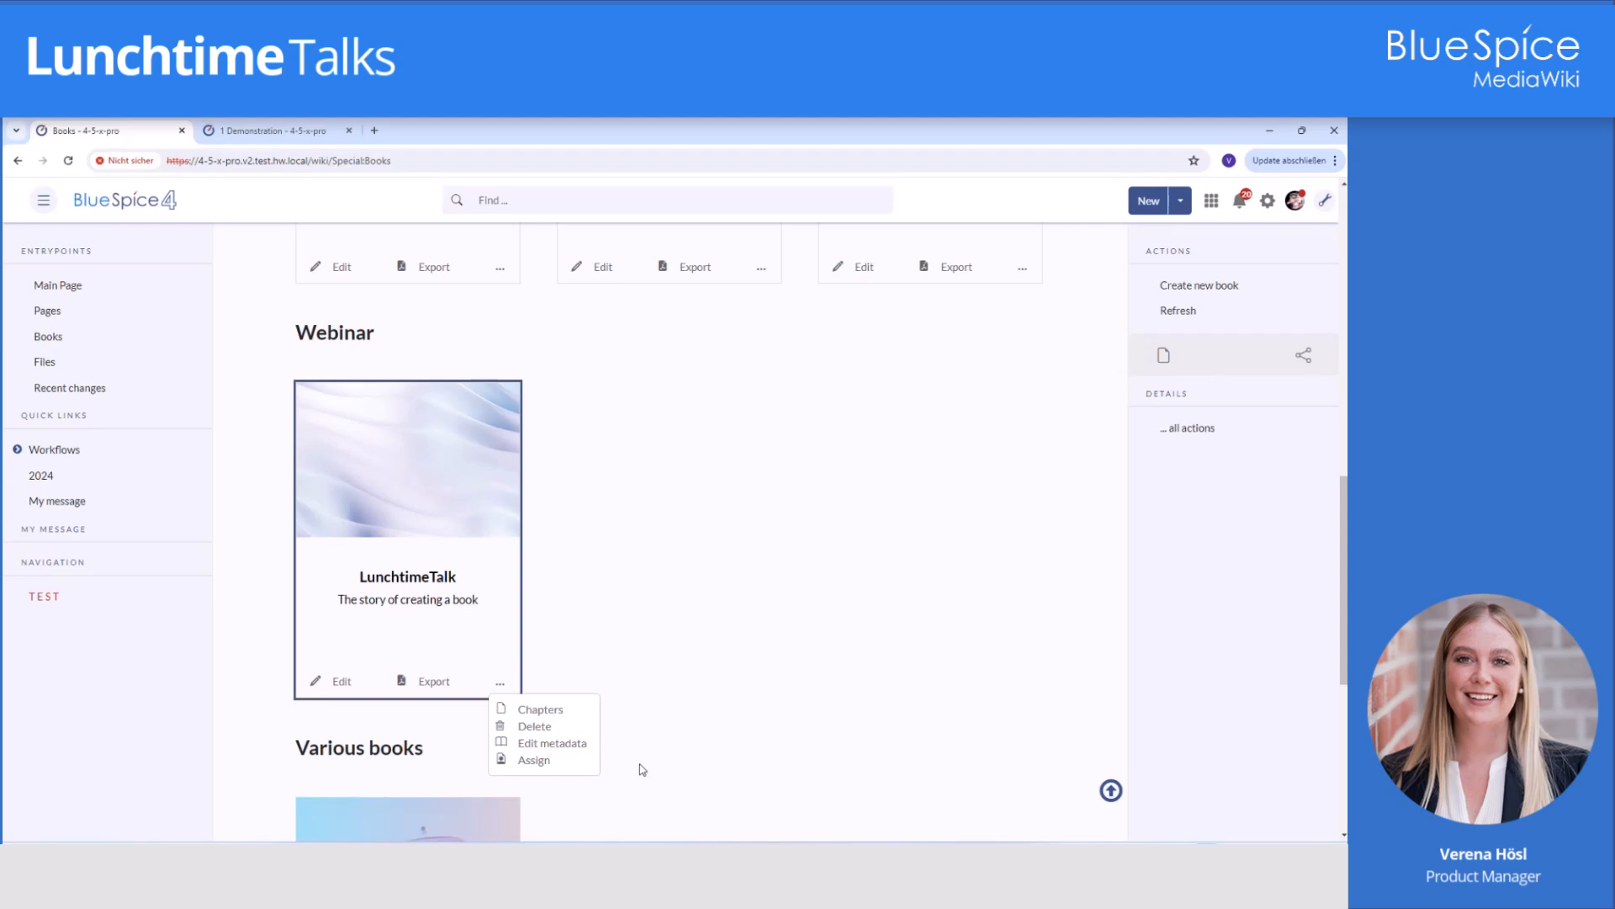
pyautogui.click(552, 744)
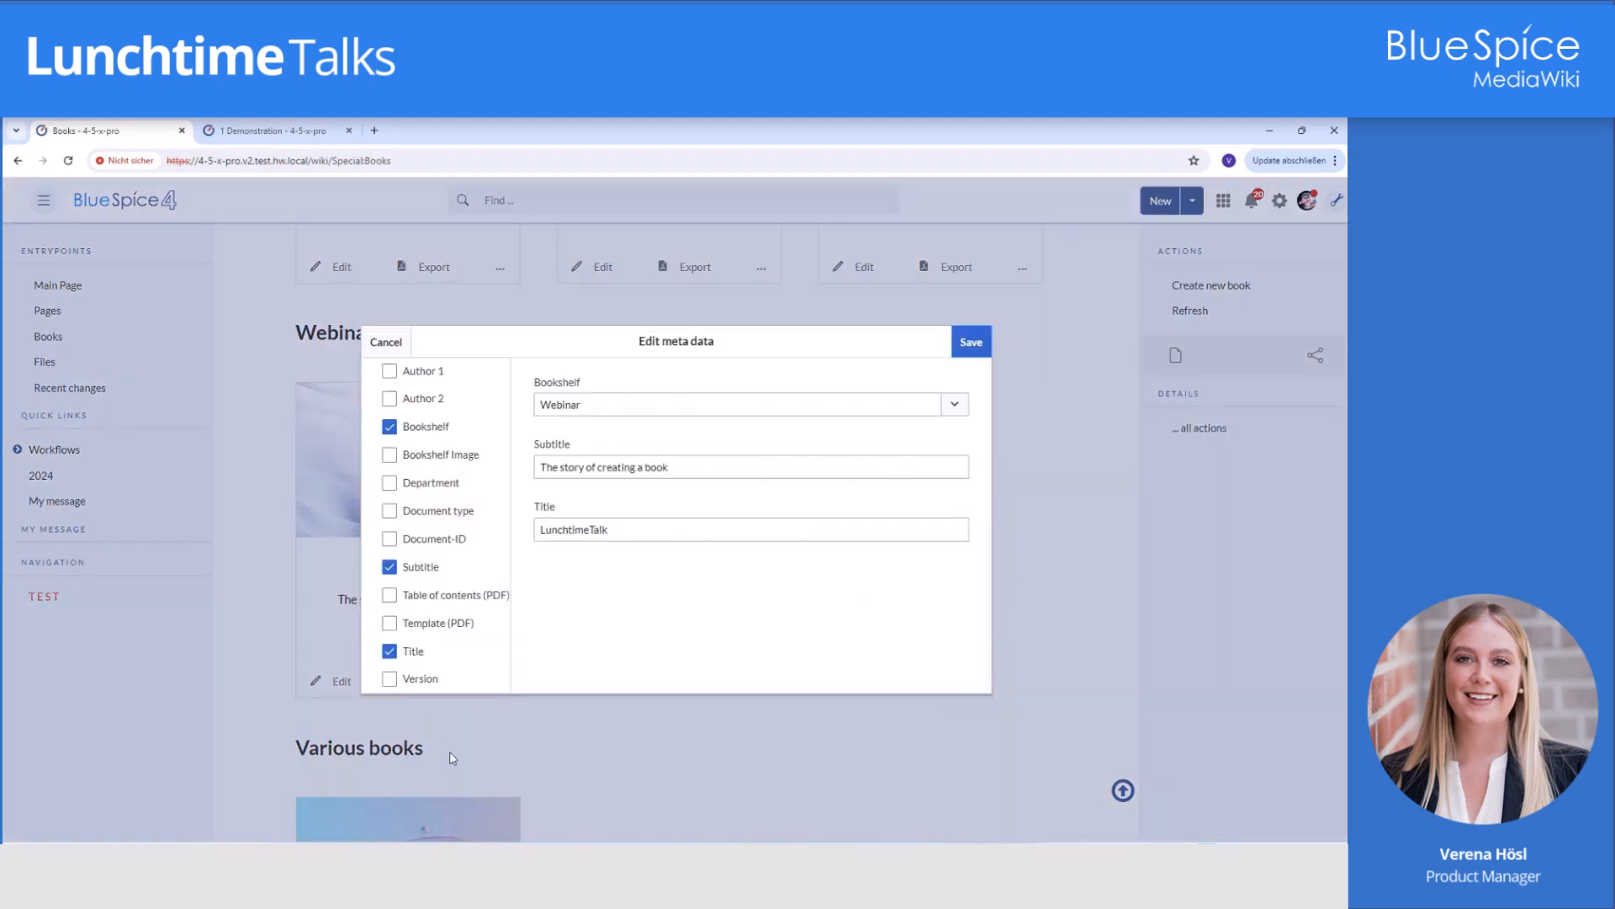
pyautogui.click(459, 458)
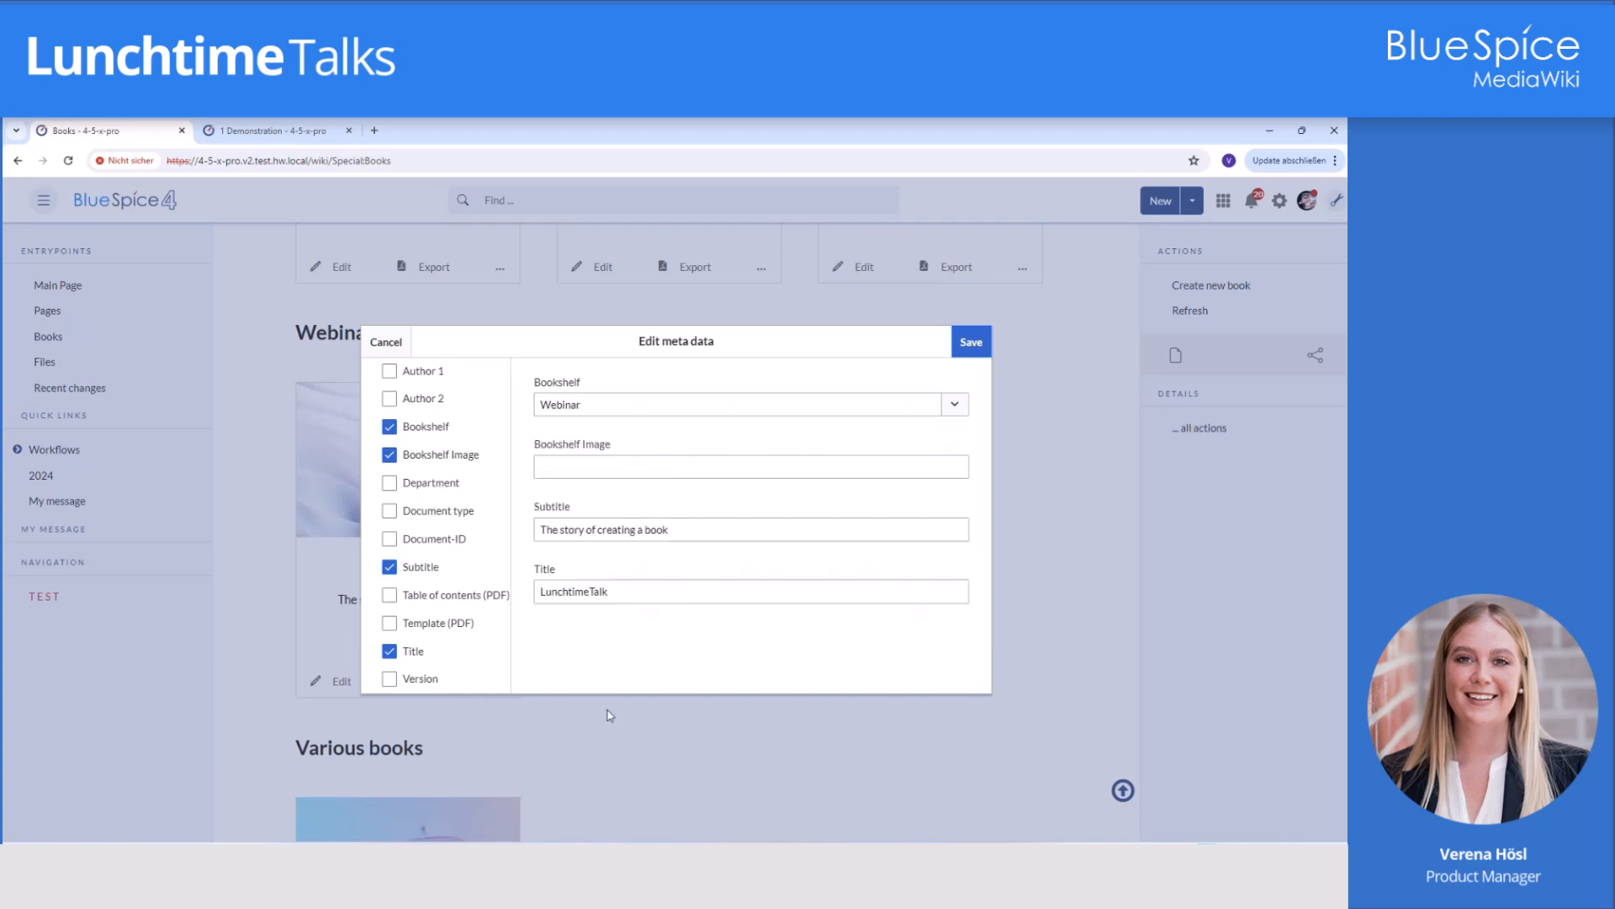
pyautogui.click(699, 476)
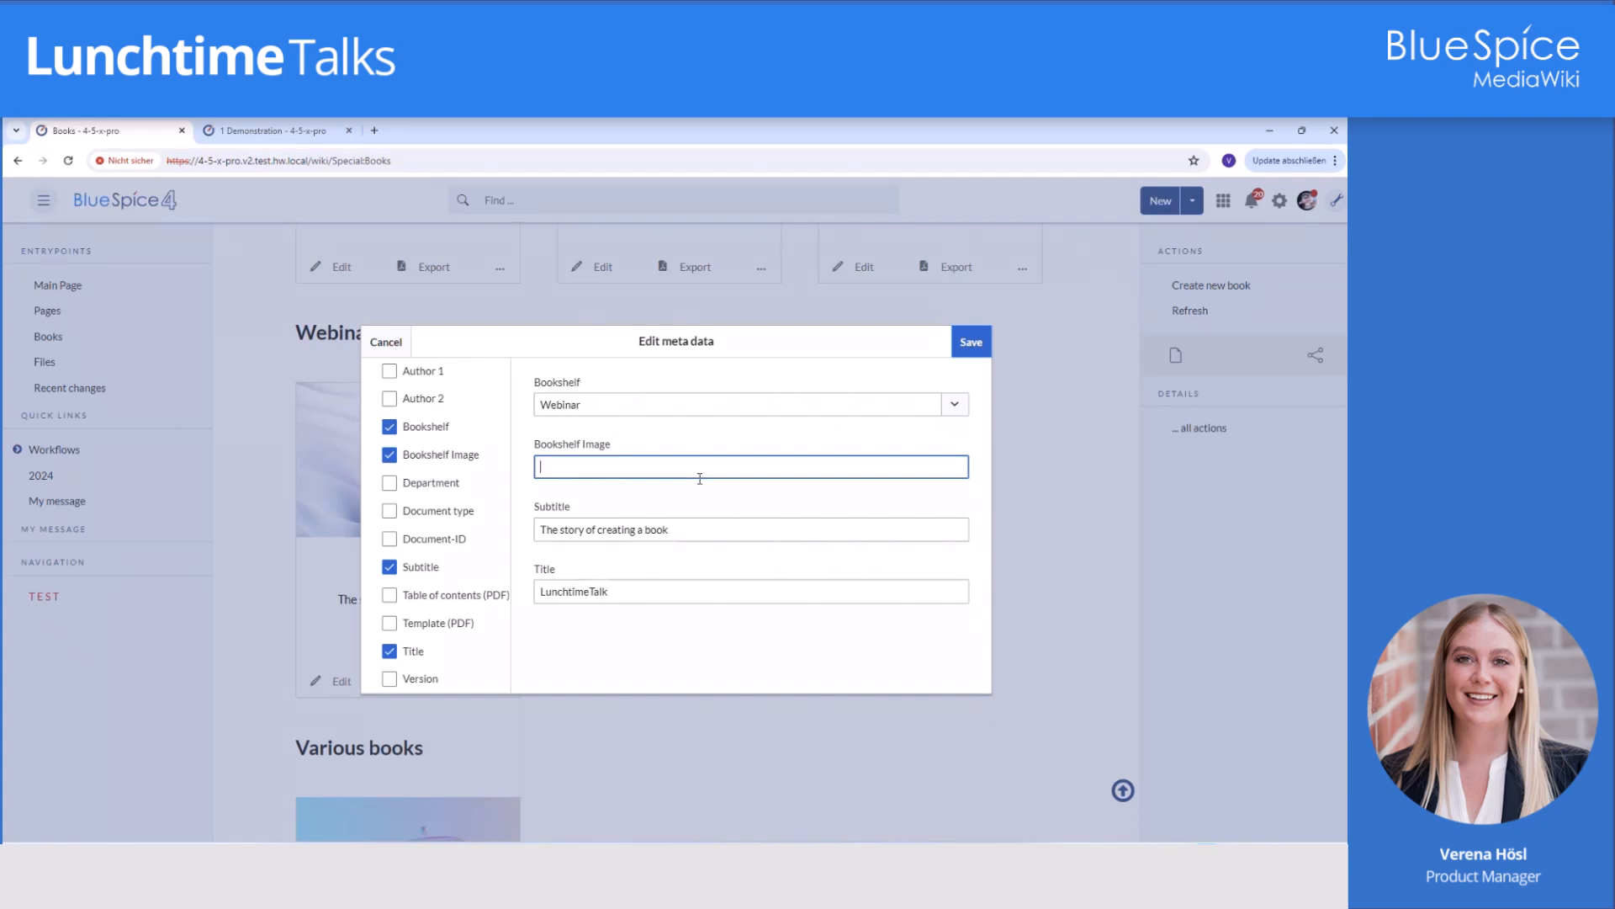
pyautogui.write('cat')
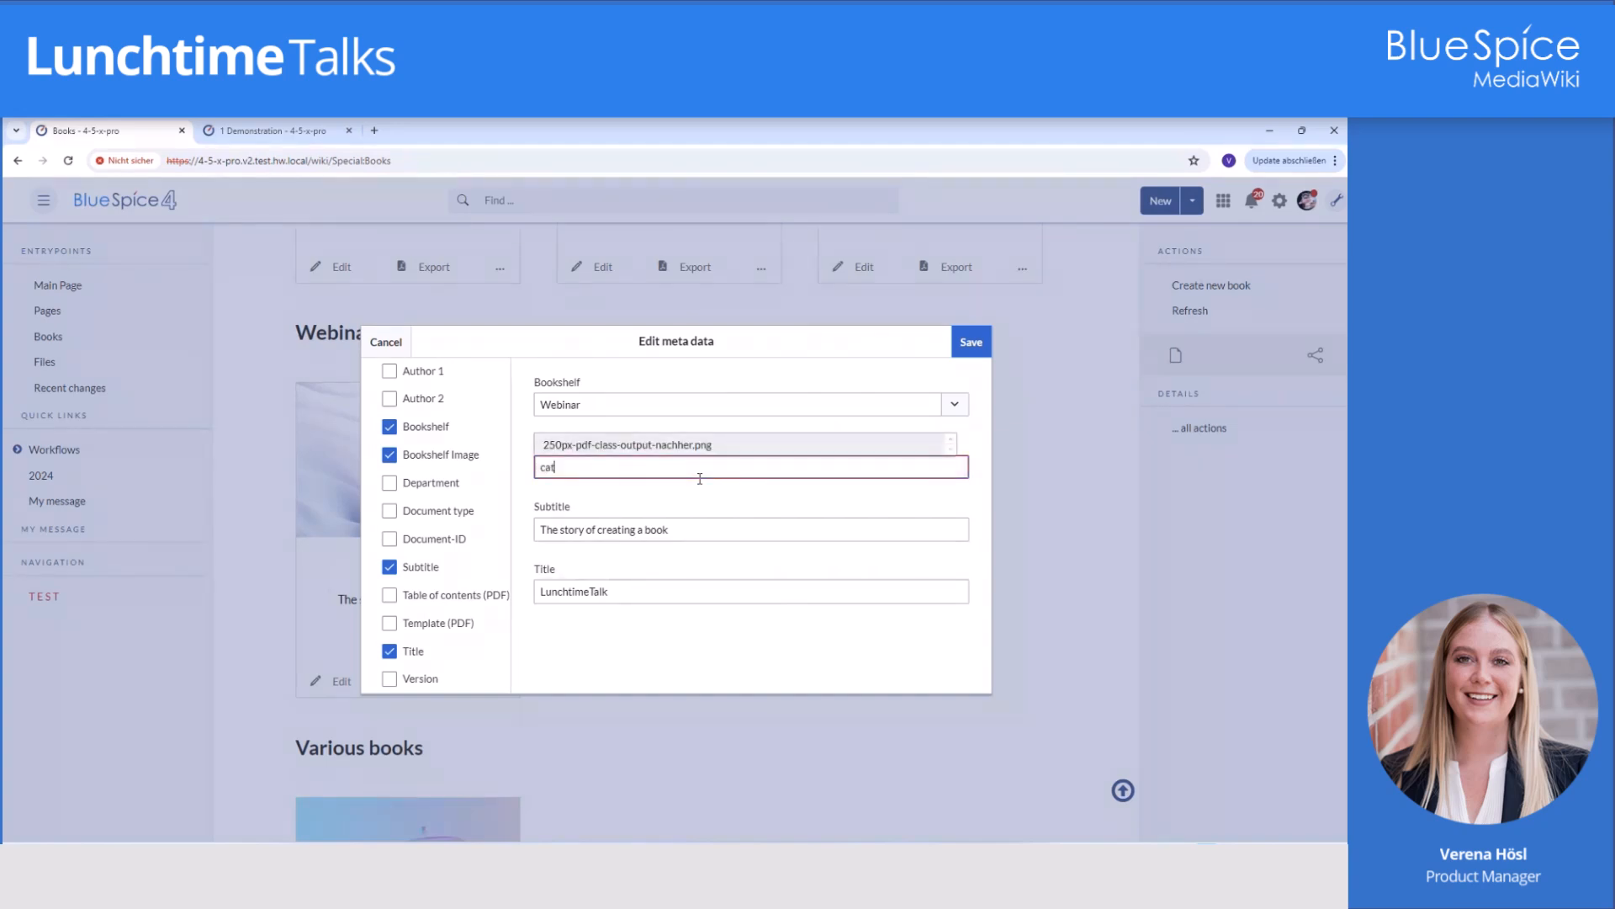
pyautogui.write('32')
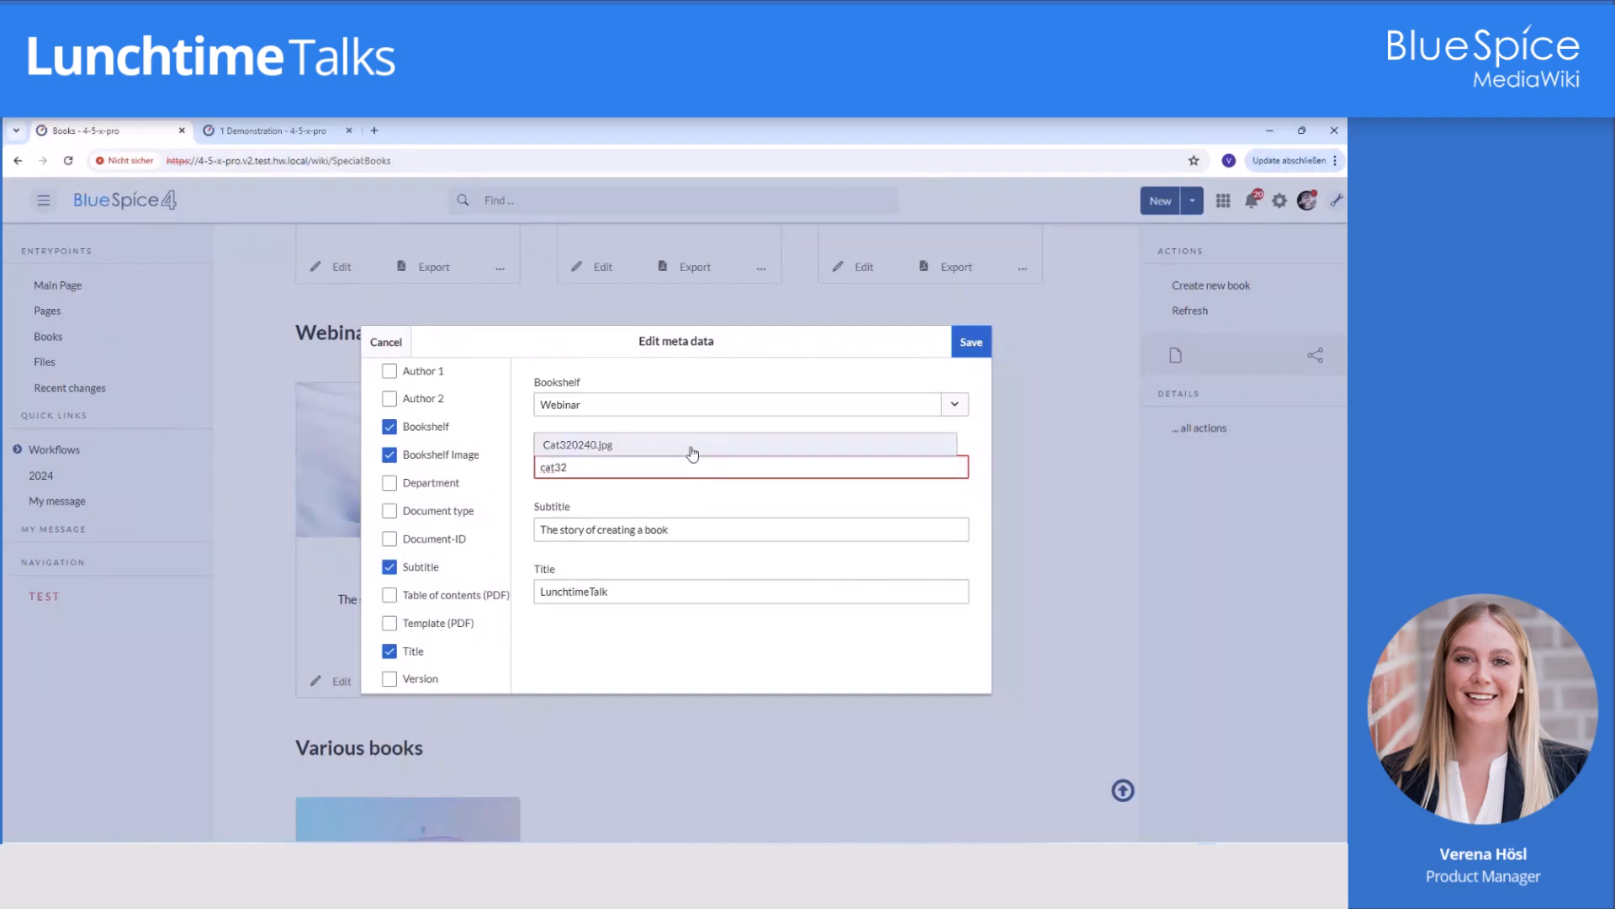
pyautogui.click(689, 446)
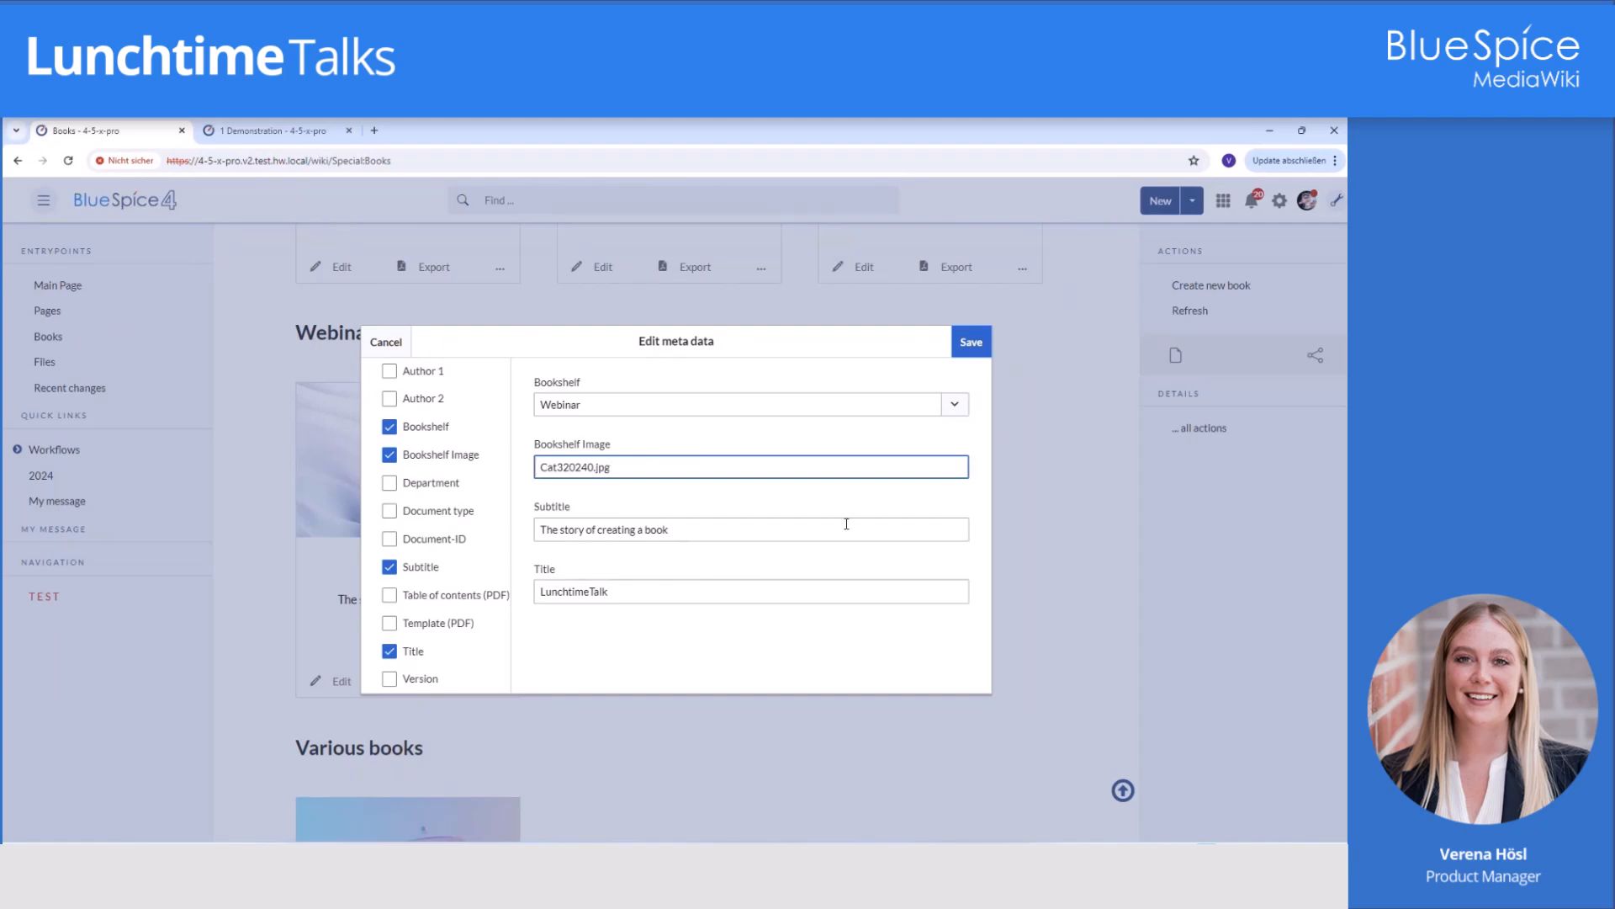
# Clear the book's subtitle, set its title to LunchtimeTalk1, and save the metadata.
pyautogui.moveTo(732, 530); pyautogui.dragTo(425, 541)
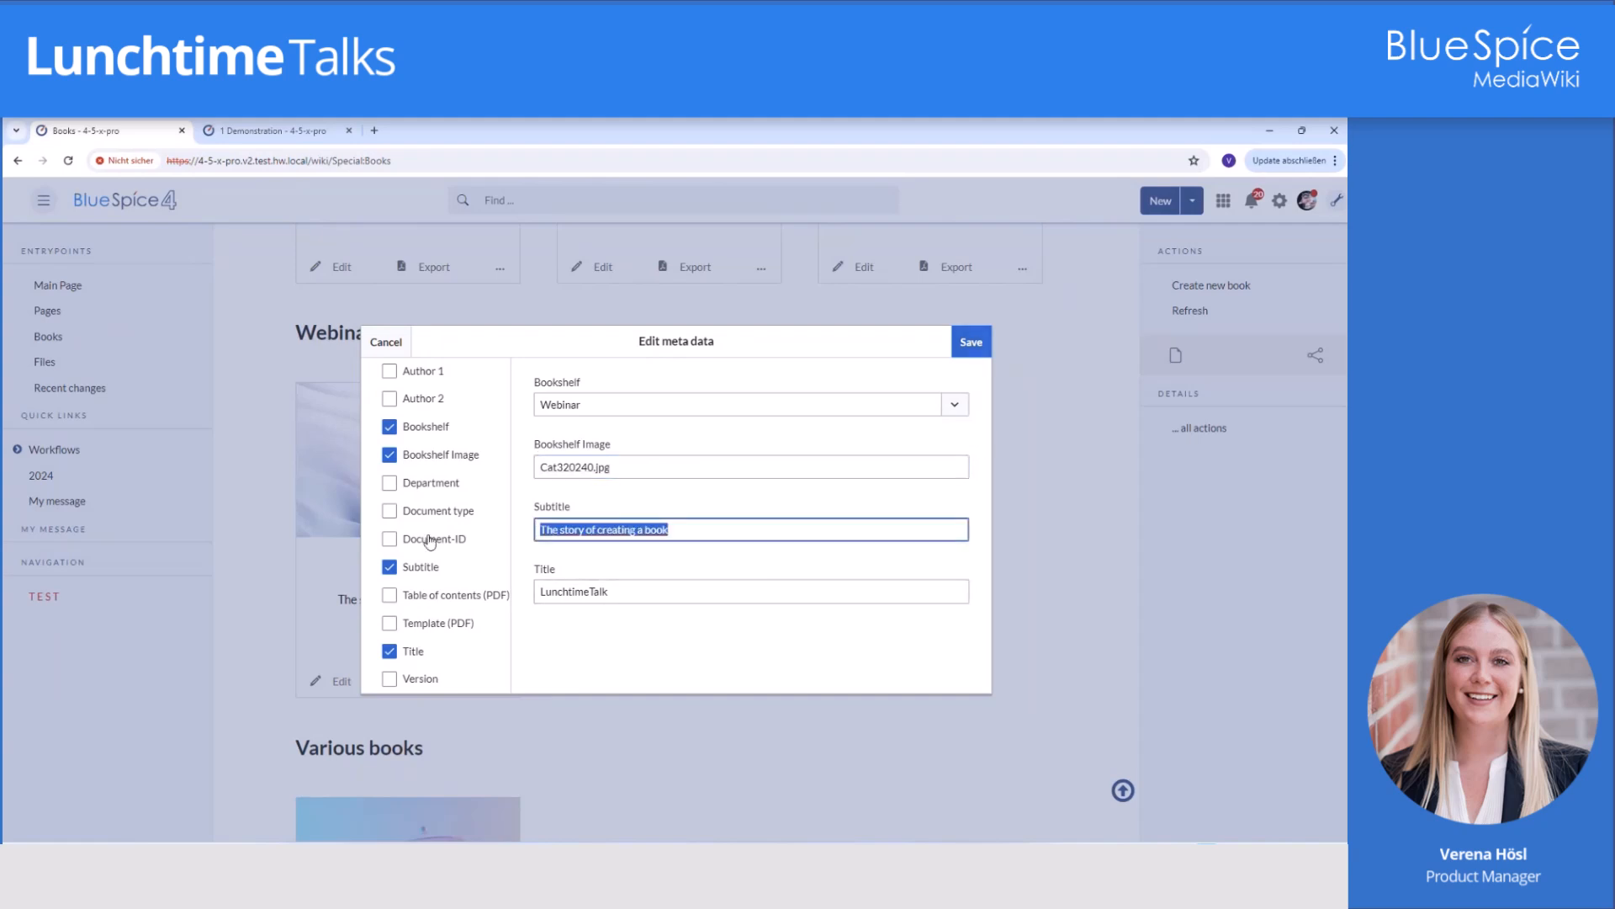
pyautogui.press('BackSpace')
pyautogui.click(655, 586)
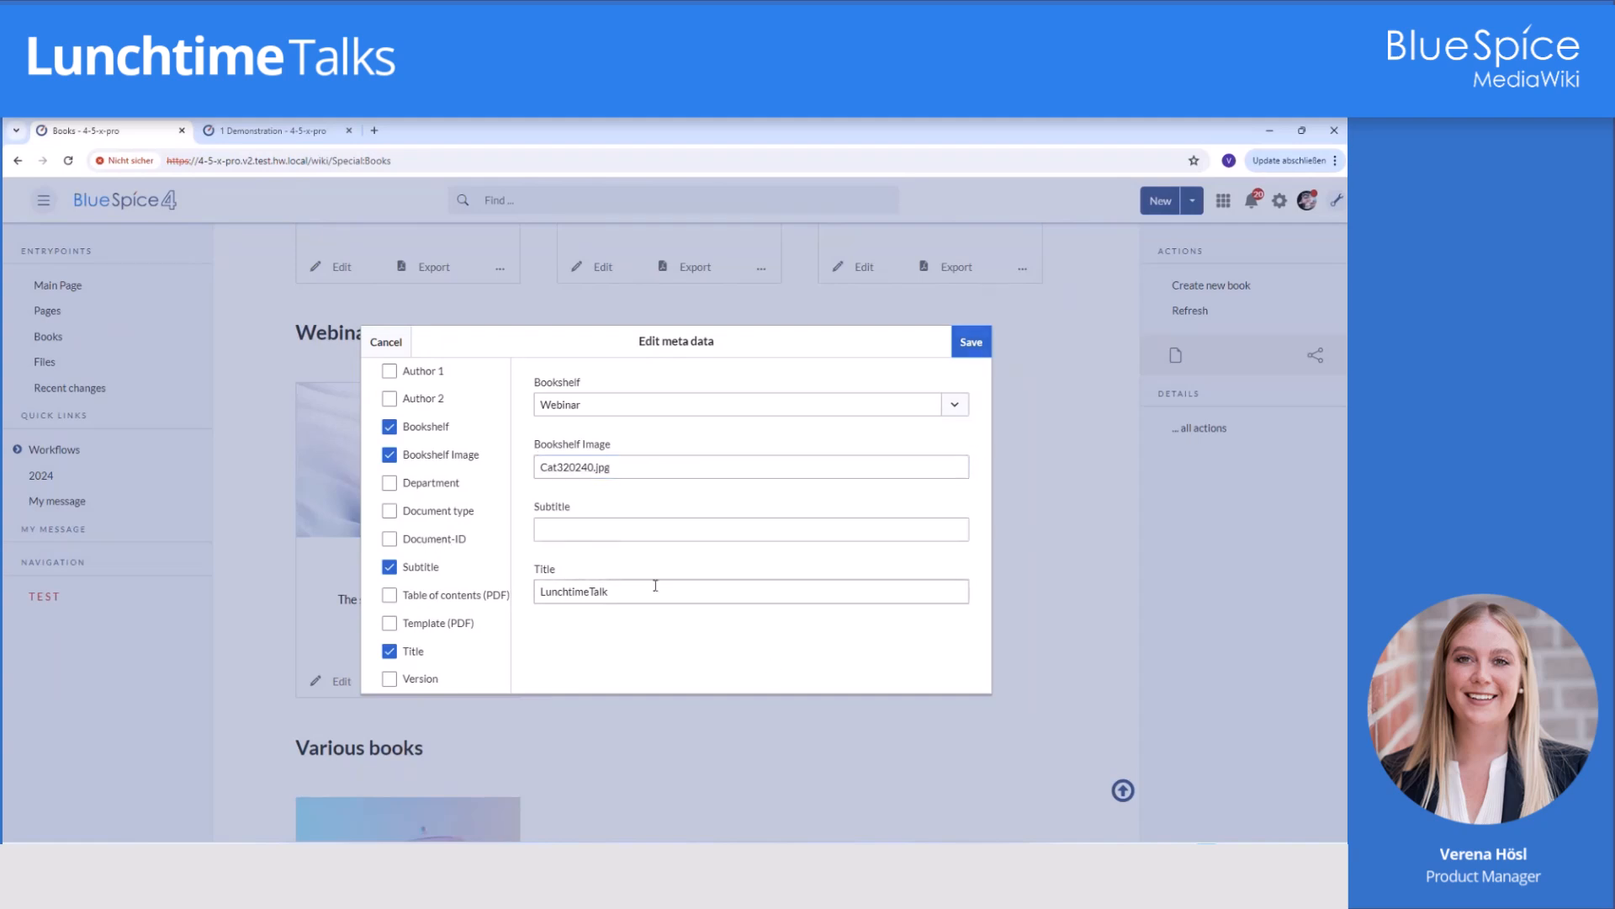
pyautogui.write('1')
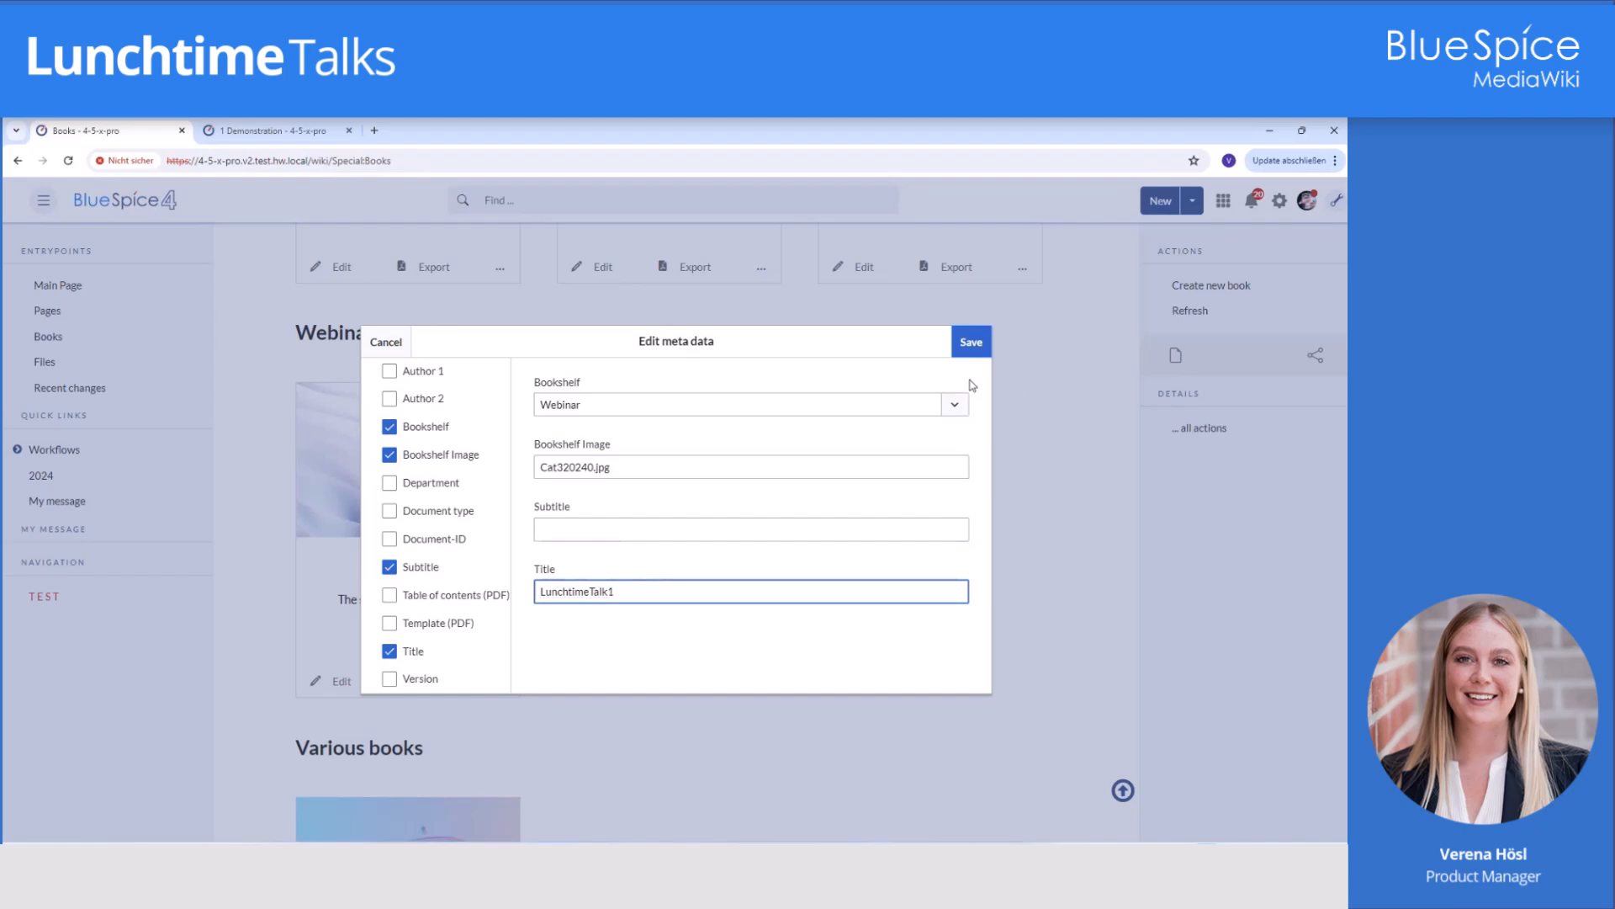
pyautogui.click(964, 354)
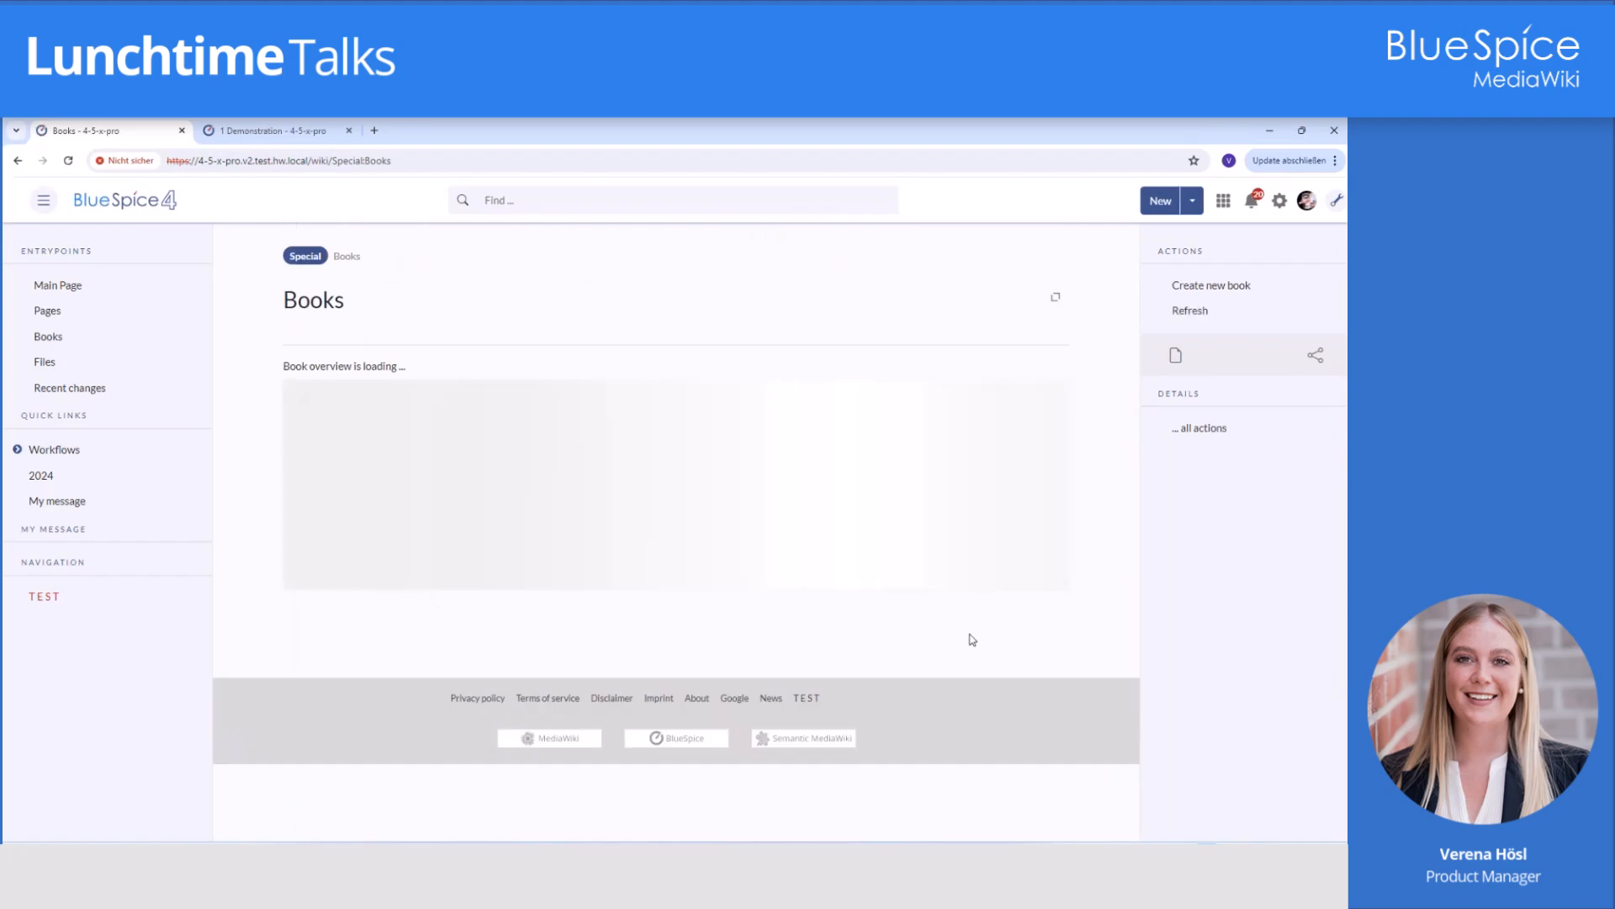
pyautogui.scroll(-12, 749, 553)
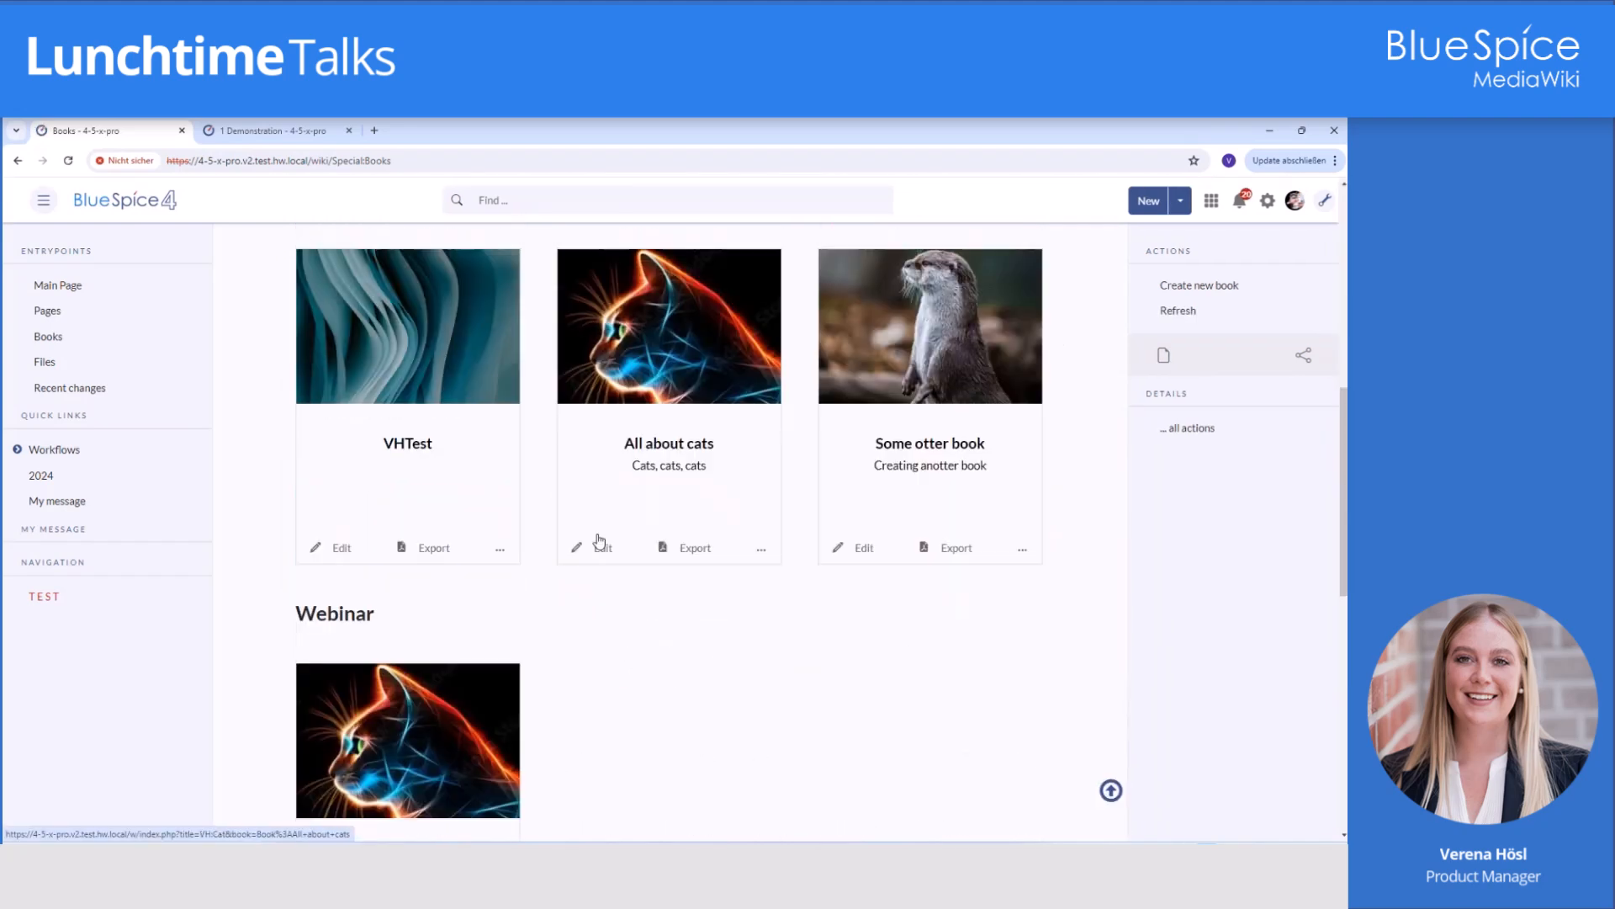
pyautogui.scroll(2, 749, 553)
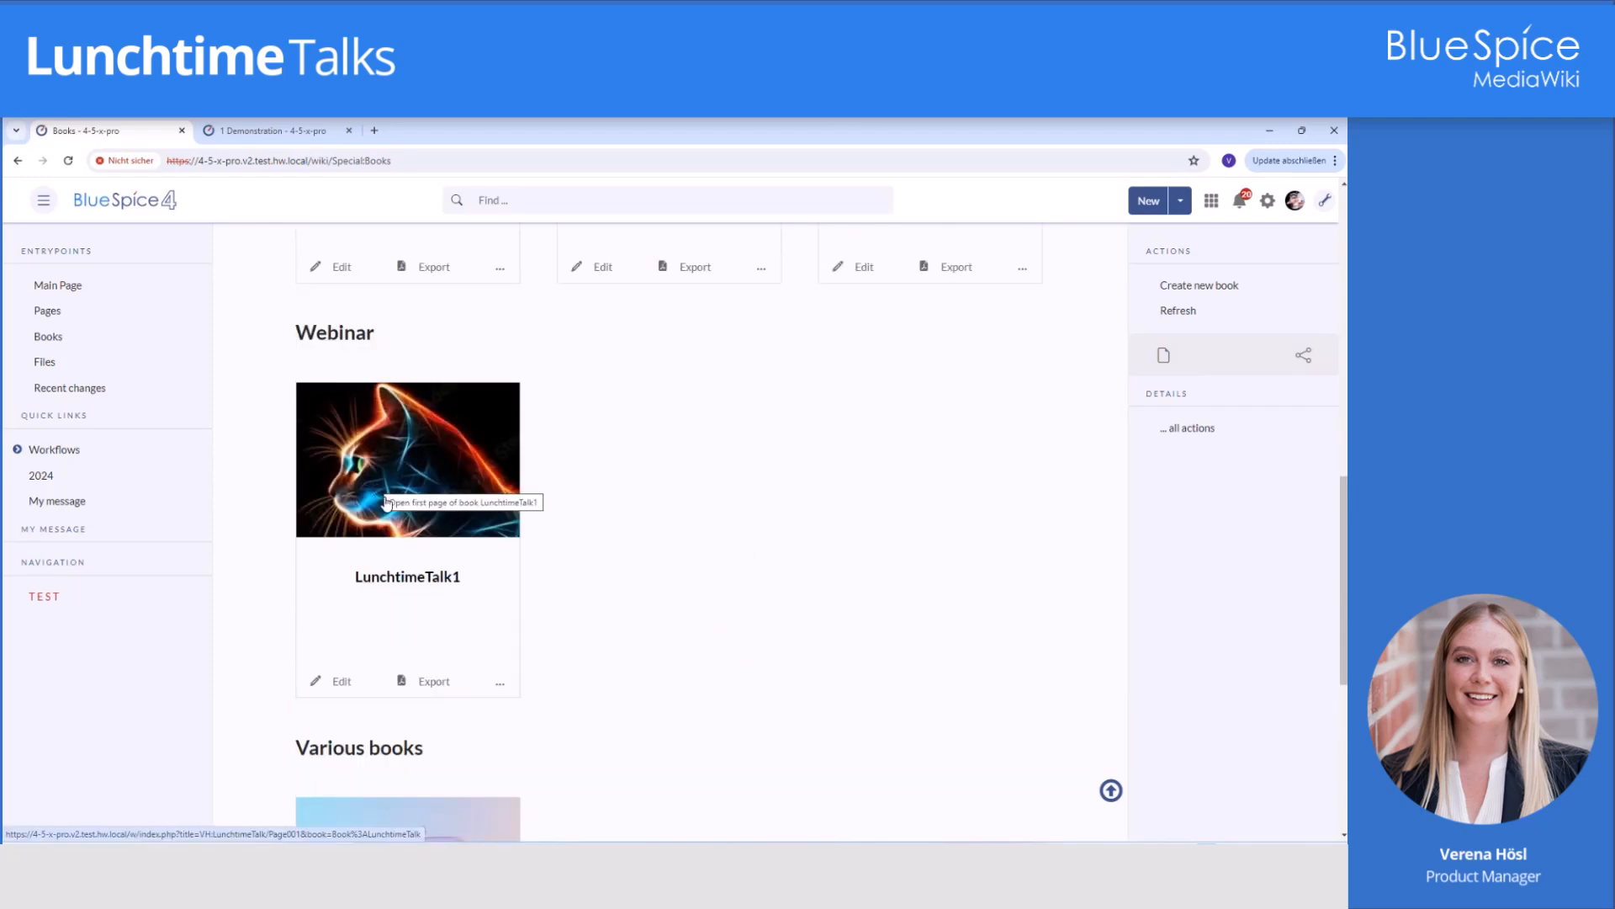